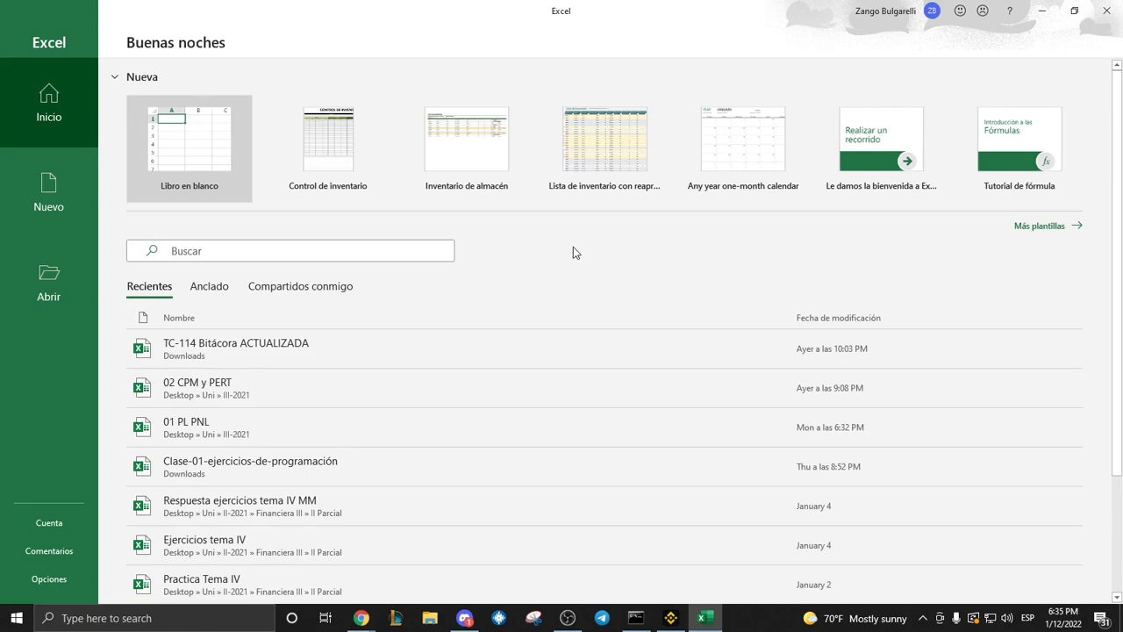
Create a new blank workbook and select individual cells at different places in the sheet, including C4 and G15.
click(198, 148)
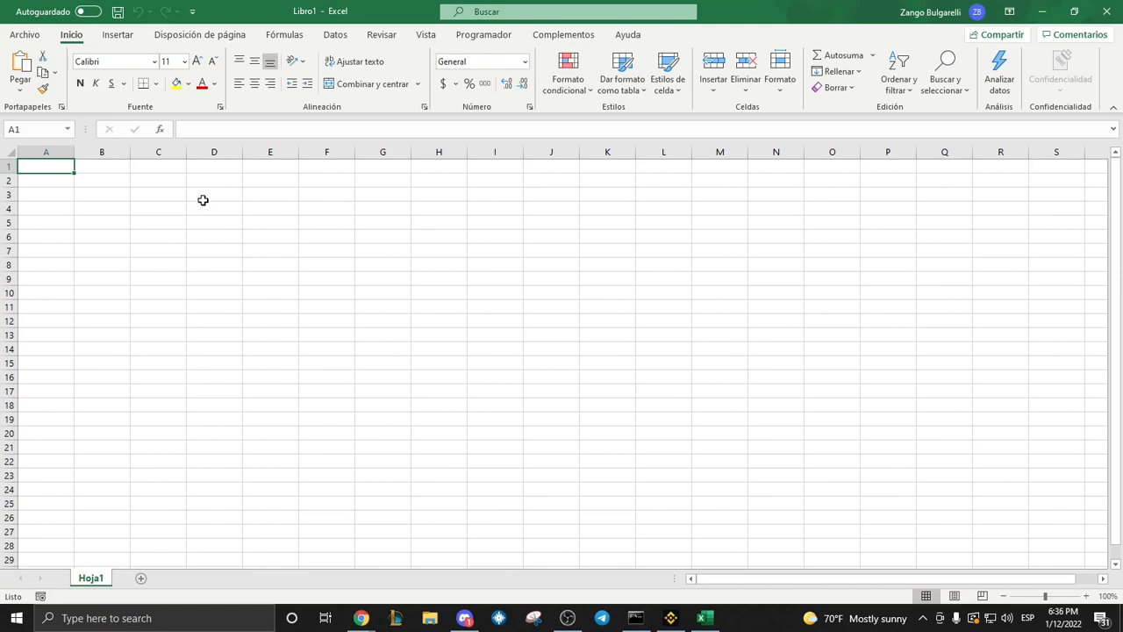
click(155, 208)
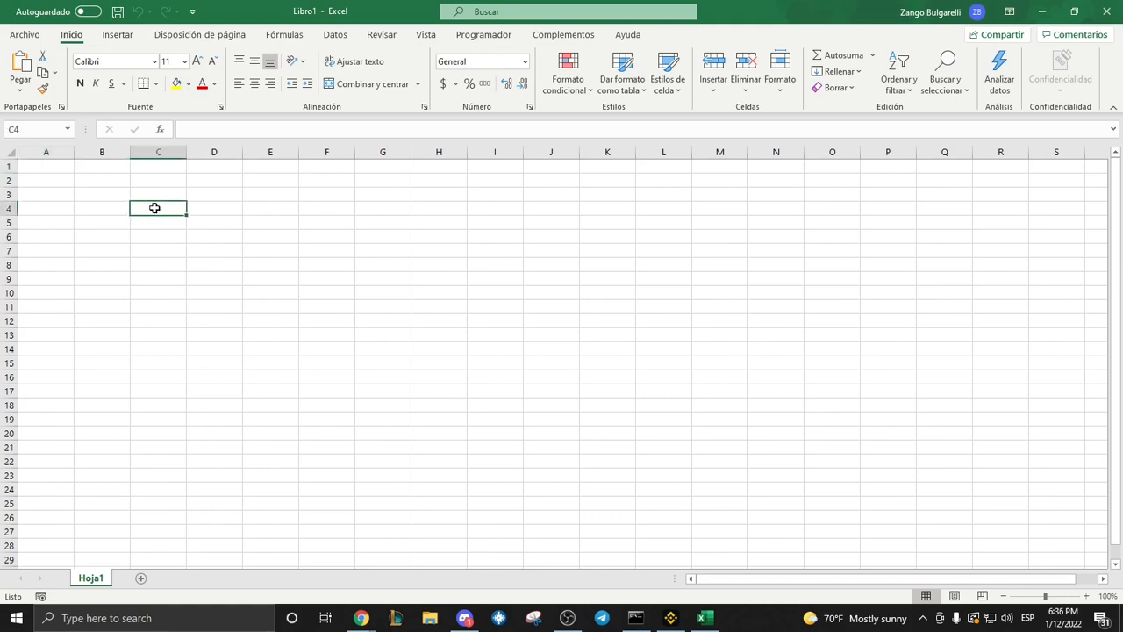
click(272, 277)
click(176, 332)
click(397, 220)
click(401, 363)
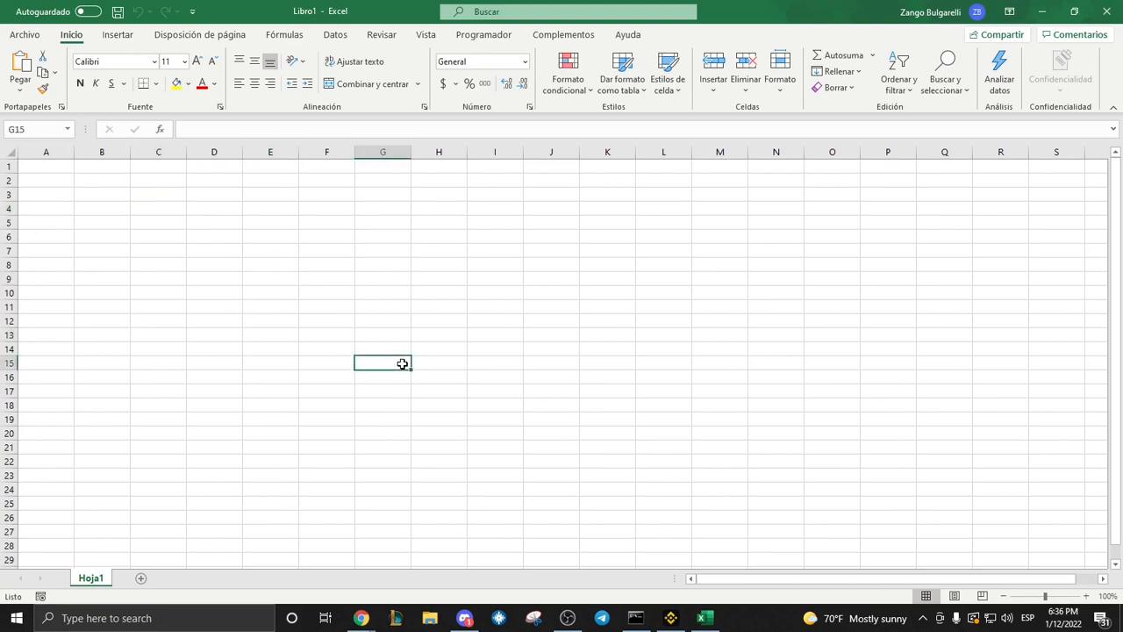
Select the entire column D and the entire row 4 in turn, and return to single cells in column F.
click(213, 152)
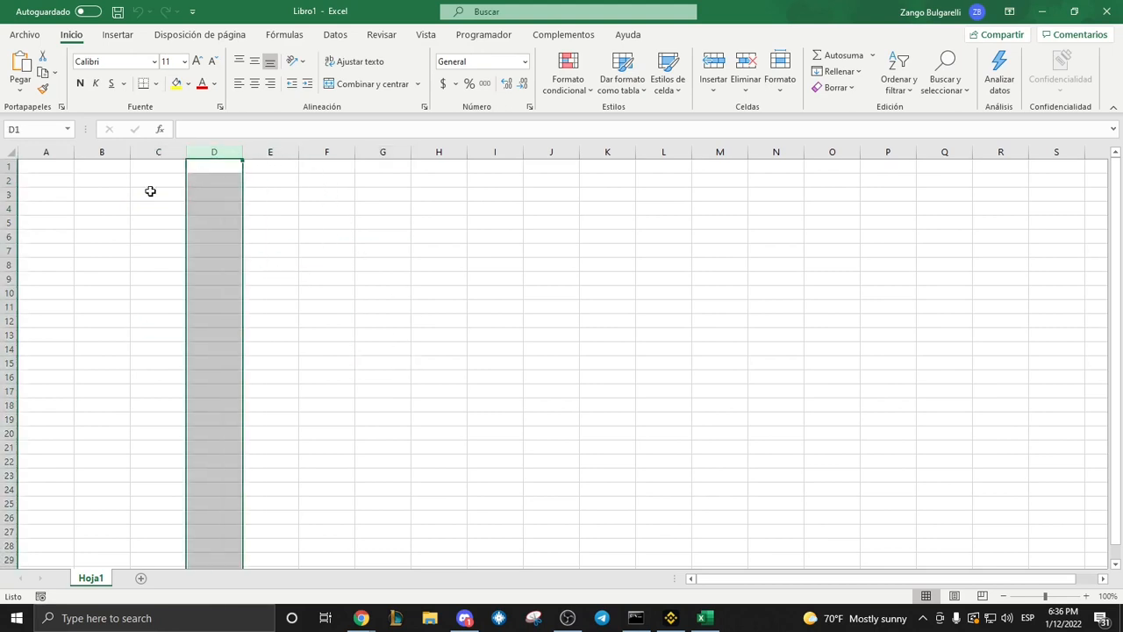
click(8, 208)
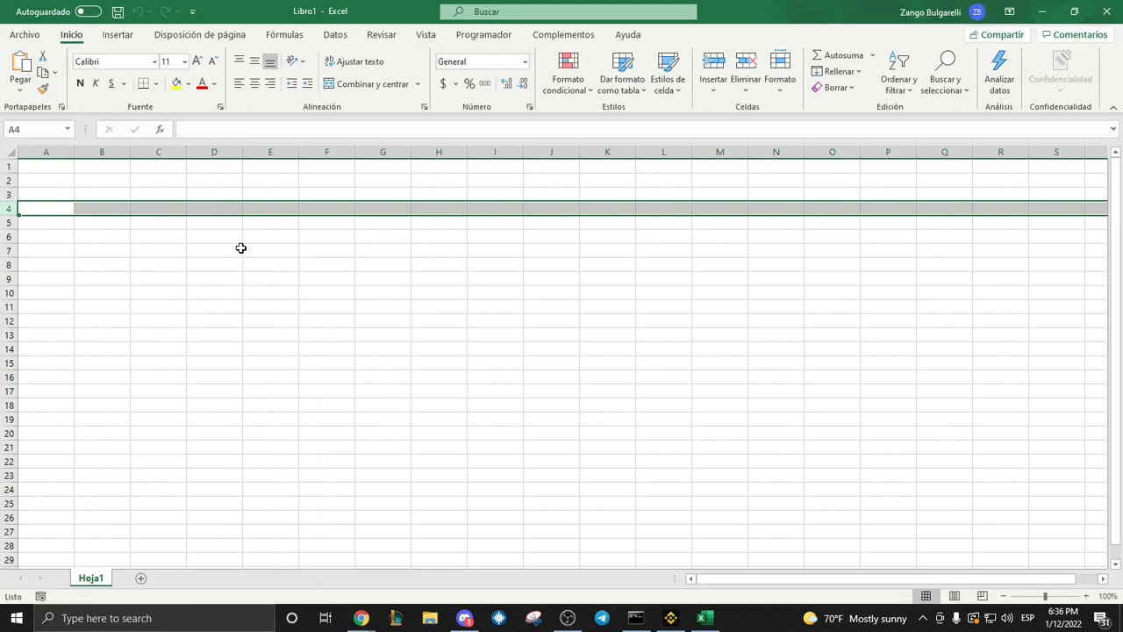
click(341, 245)
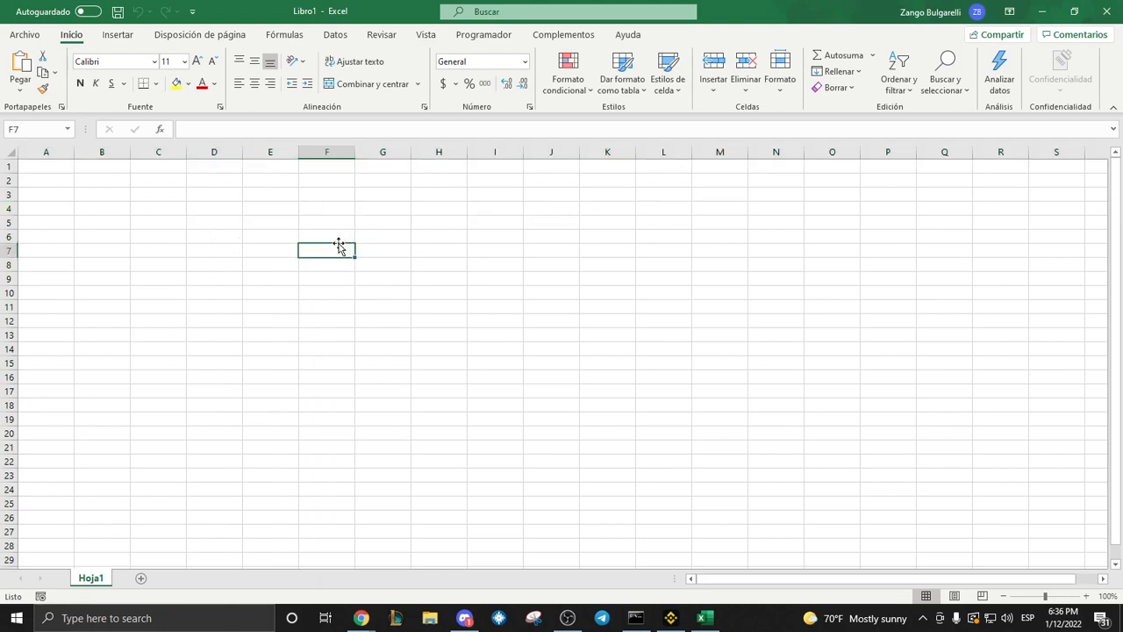
click(339, 219)
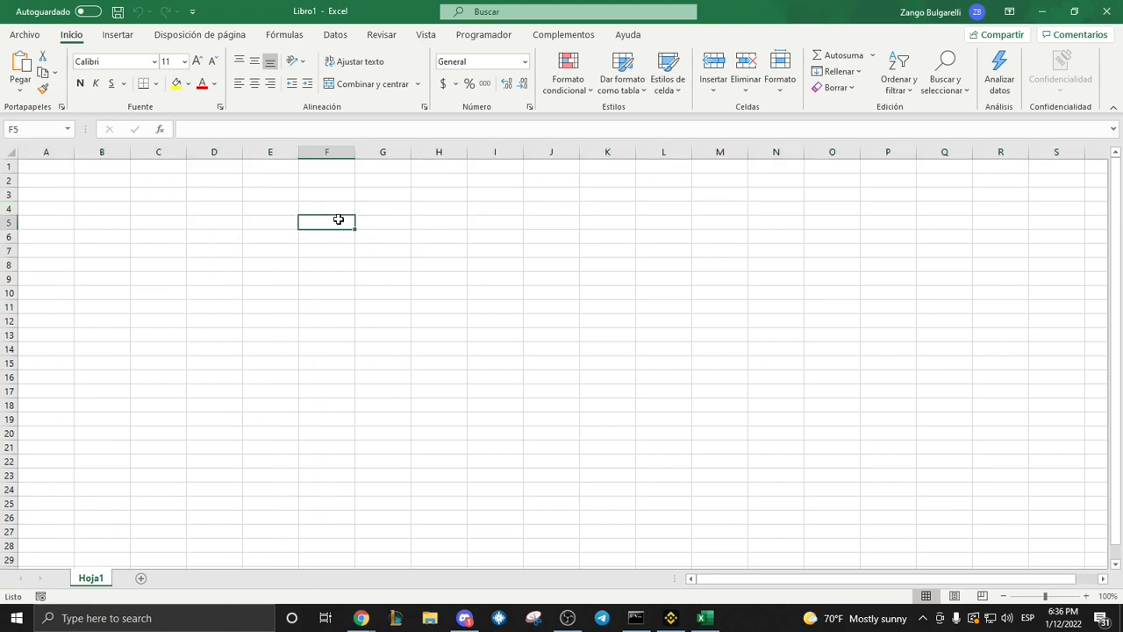
Review the number formats available for cell D5 without applying any of them.
click(159, 186)
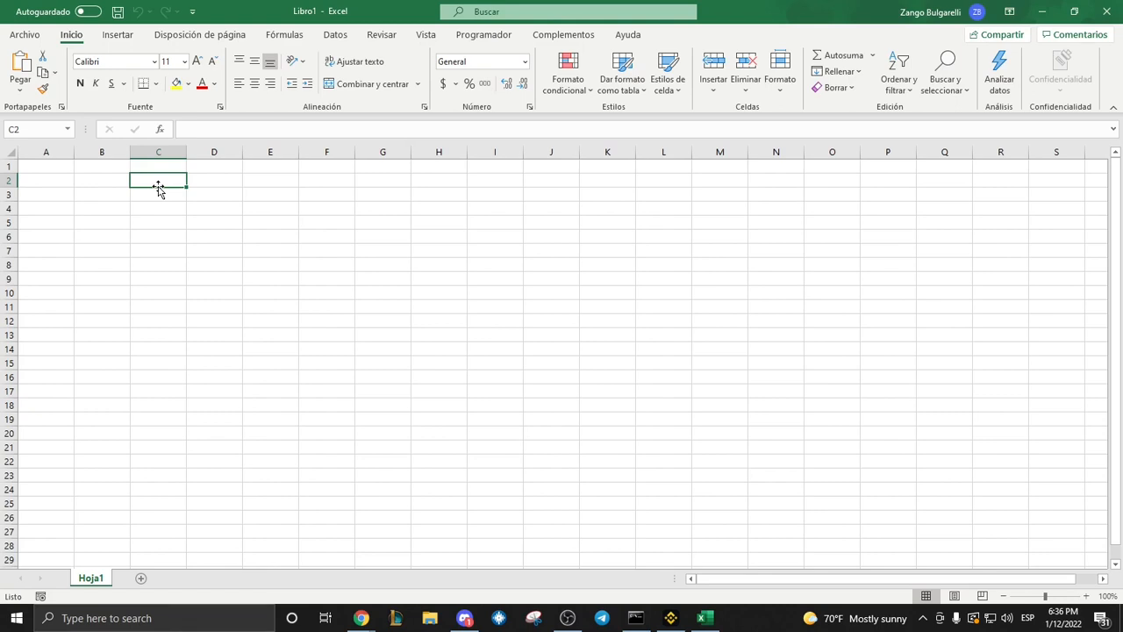
drag(159, 188, 215, 231)
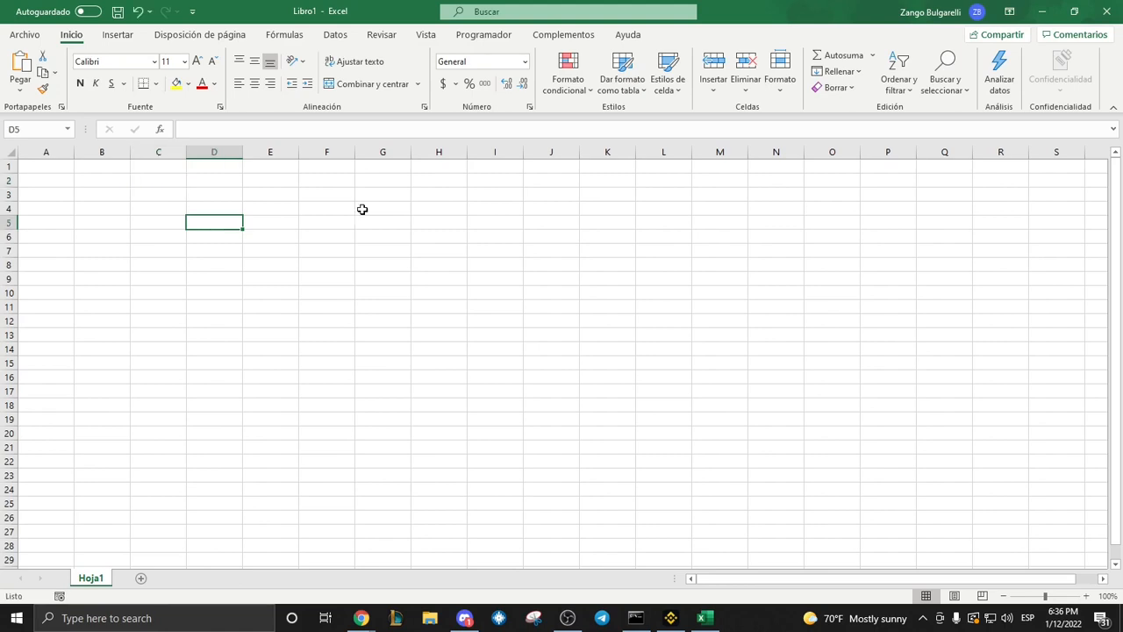
click(523, 63)
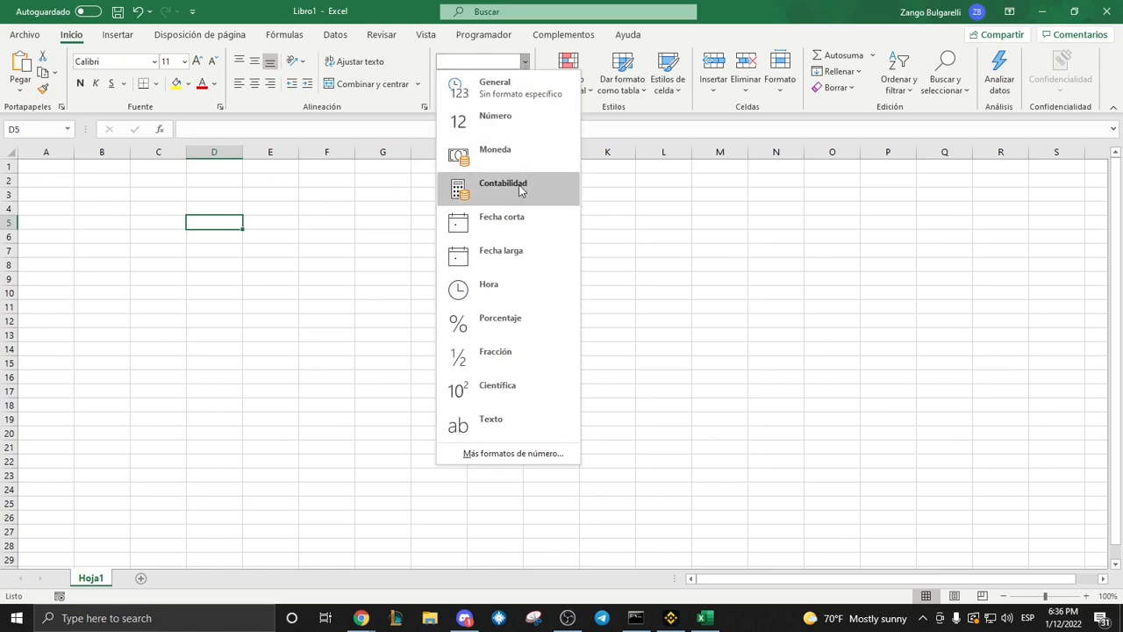
click(346, 230)
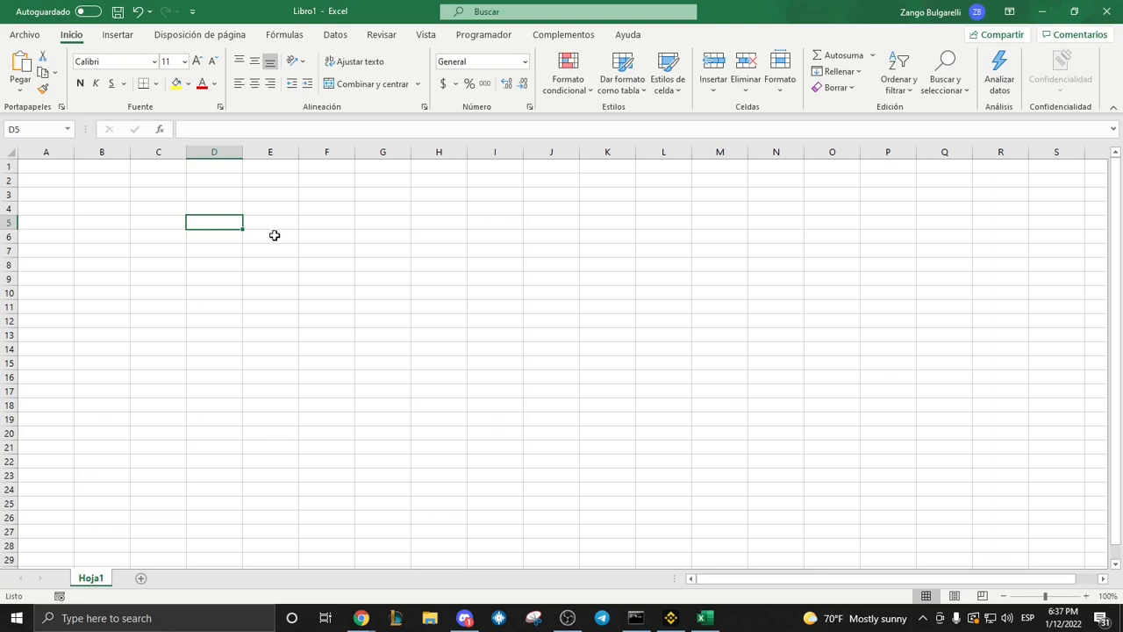
Select the cell range C2:C5 and the larger block B5:H9, and clear the selection at H11.
drag(148, 181, 147, 220)
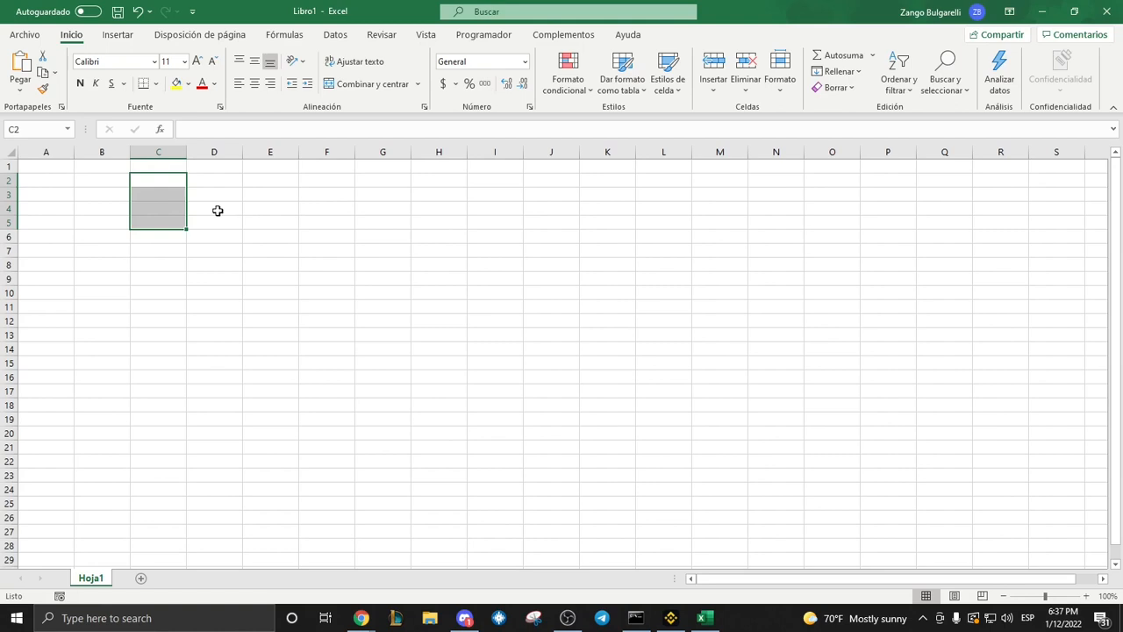
drag(92, 225, 425, 273)
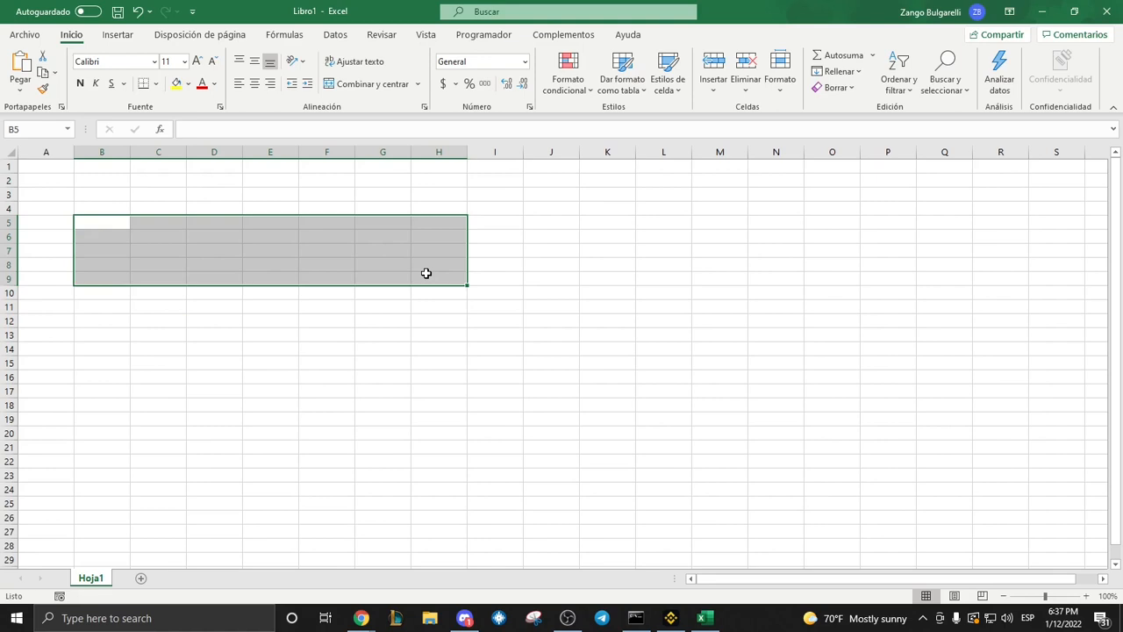
click(439, 306)
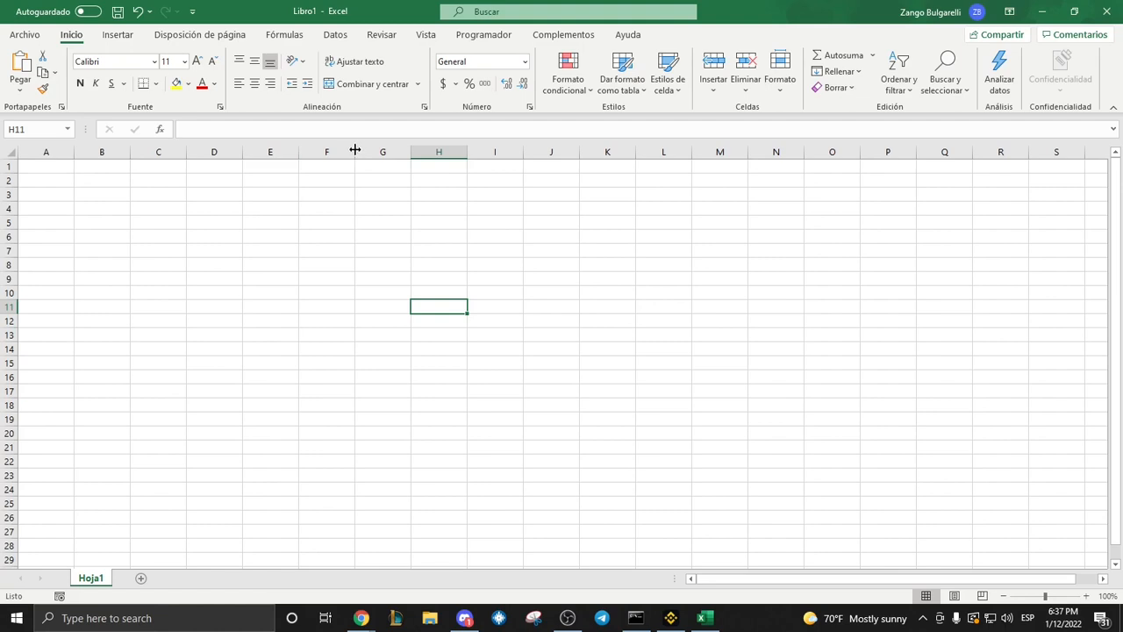
Widen column F to about double its width and narrow it back to slightly wider than its neighbours.
drag(355, 153, 412, 156)
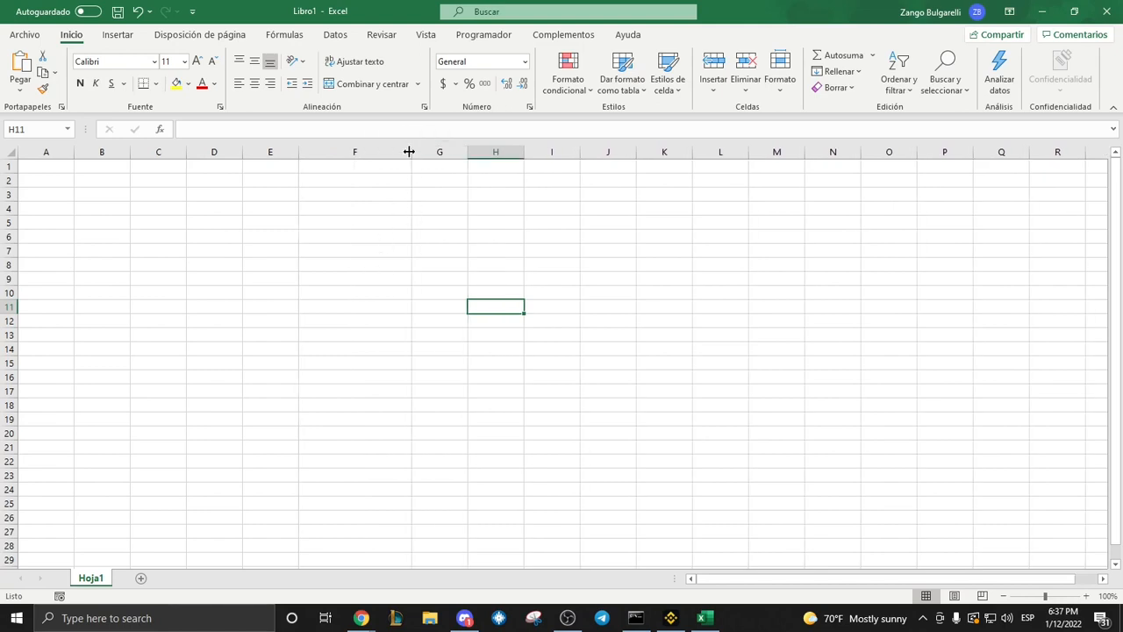
drag(410, 152, 361, 152)
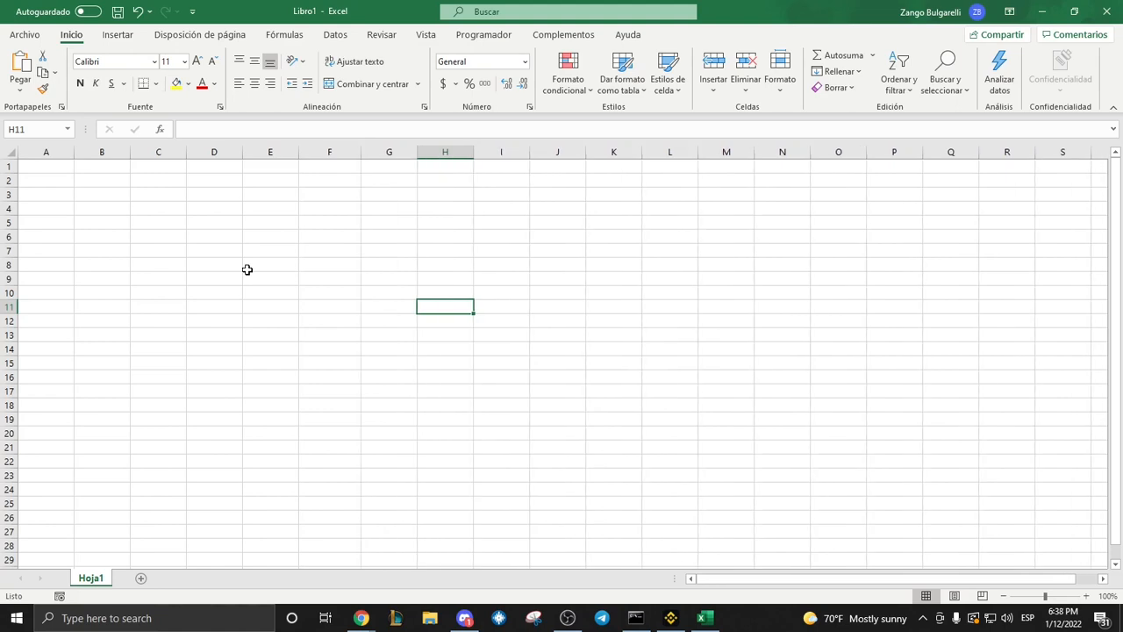
Enter "esta oración es sumamente larga" in H11 and autofit the width of column H to the text.
text(esta oración es sumamente larga)
key(Return)
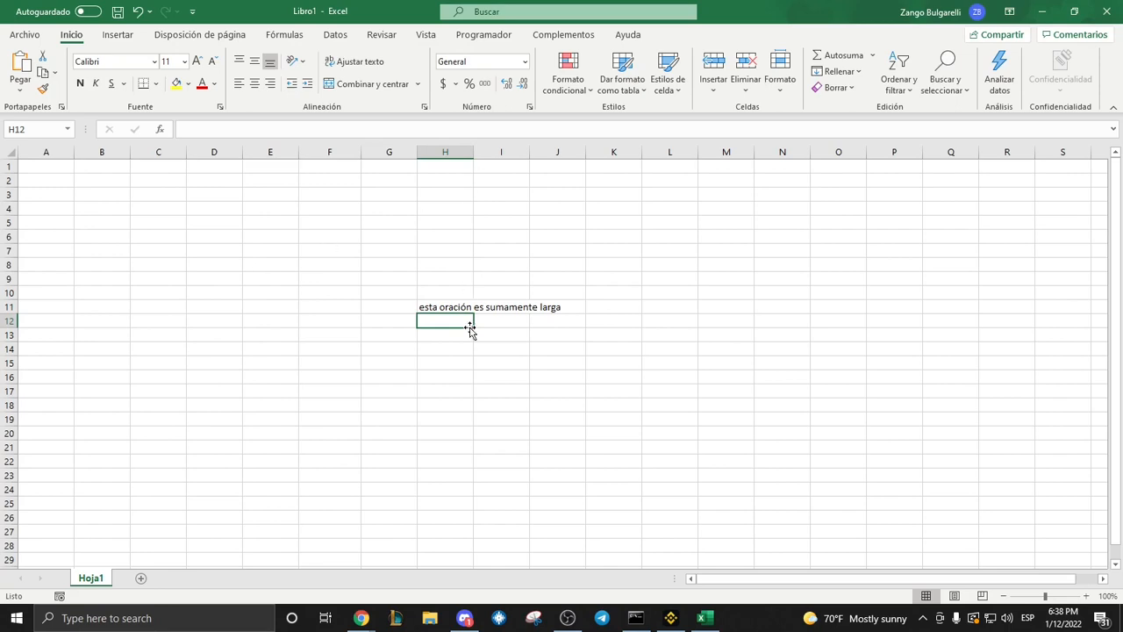
double_click(473, 153)
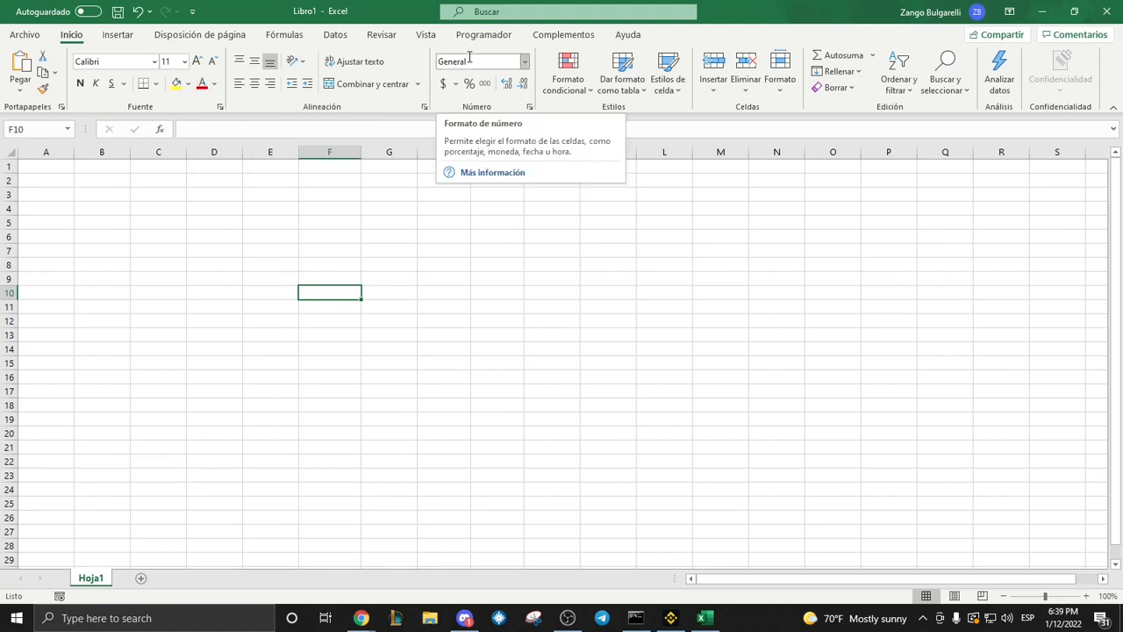
Look through the number format choices for cell F10 and leave them without choosing one.
click(524, 61)
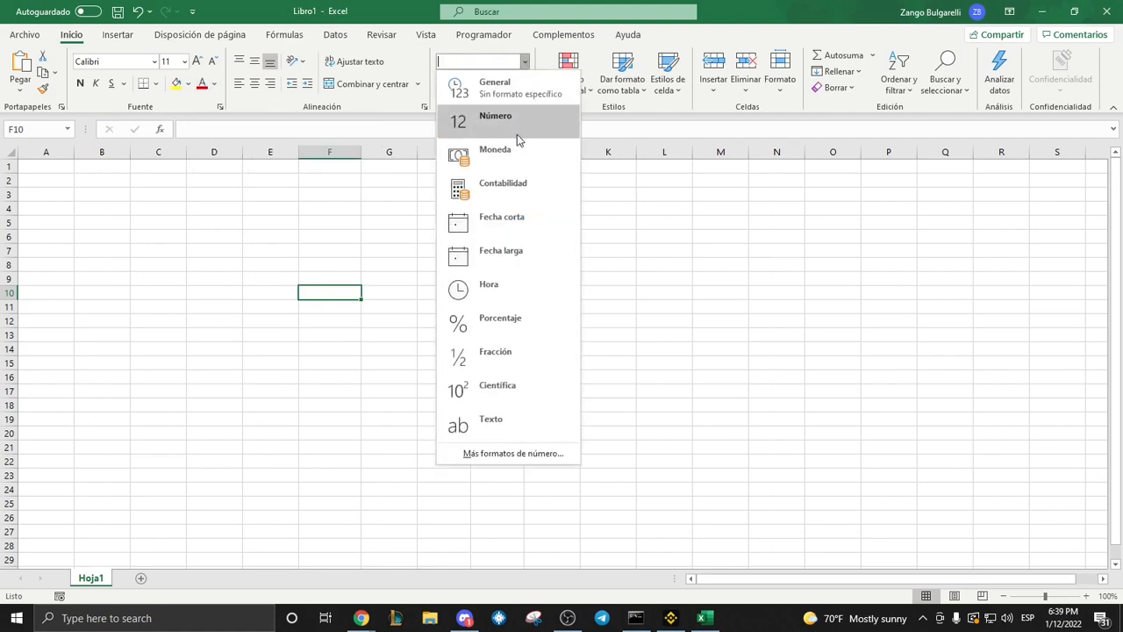
click(327, 334)
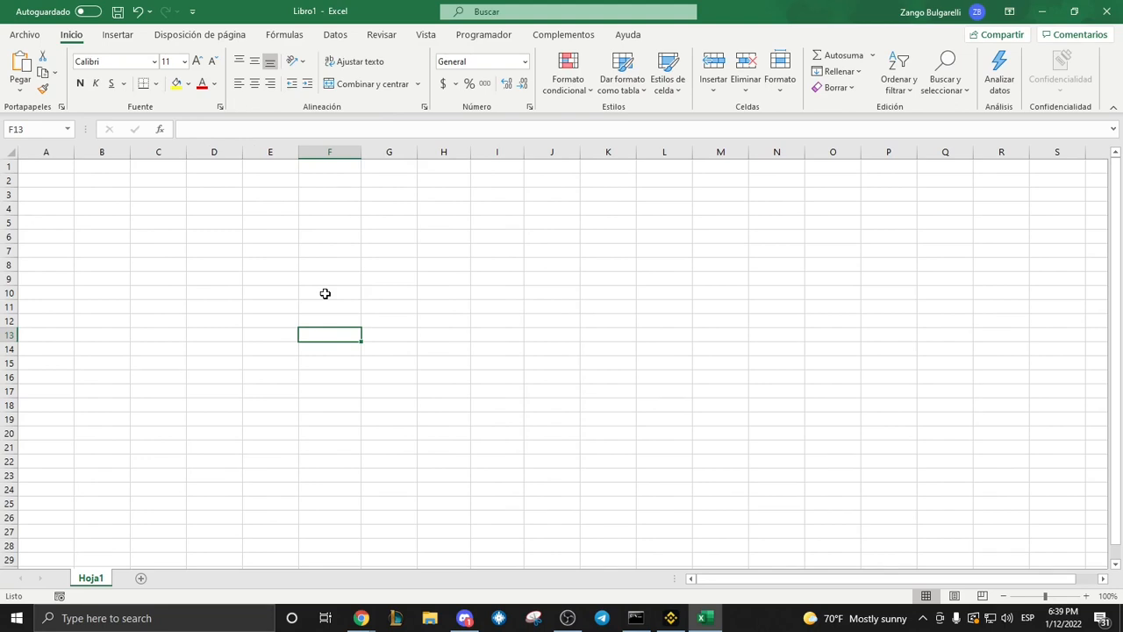
Merge and center the cells F13:H13 and enter "Prueba" in the merged cell.
drag(350, 336, 430, 337)
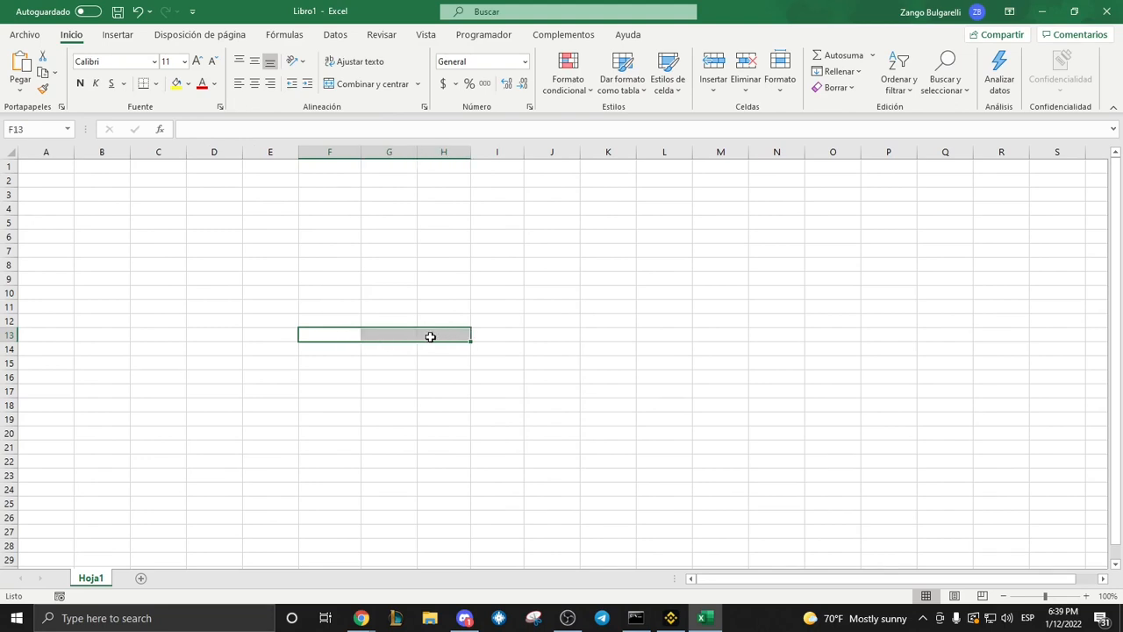
click(370, 84)
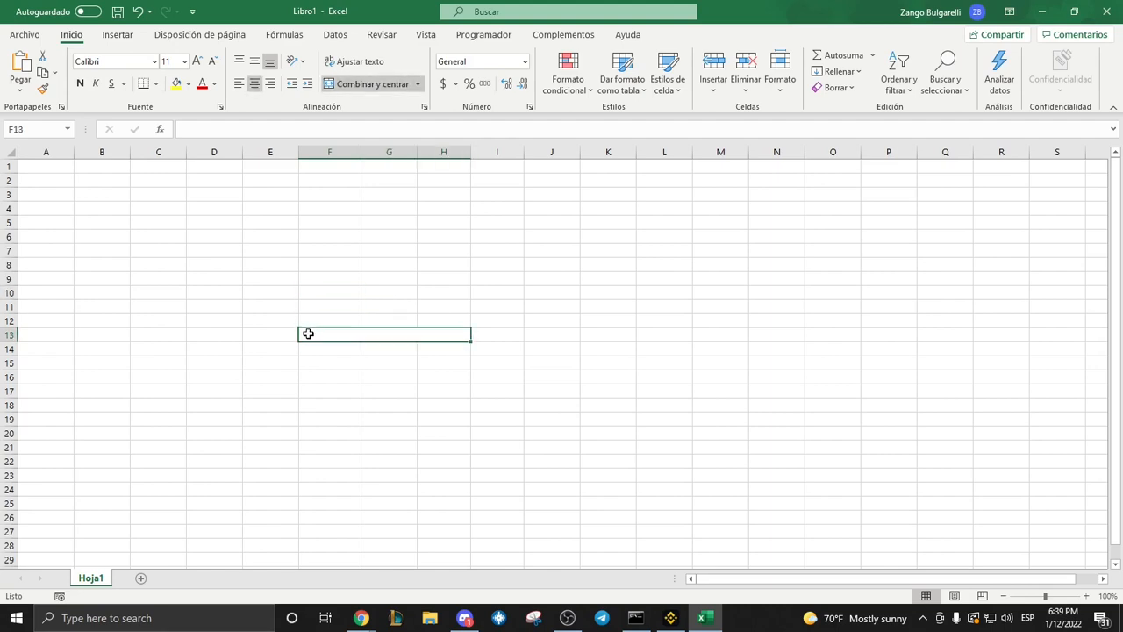
text(Prueba)
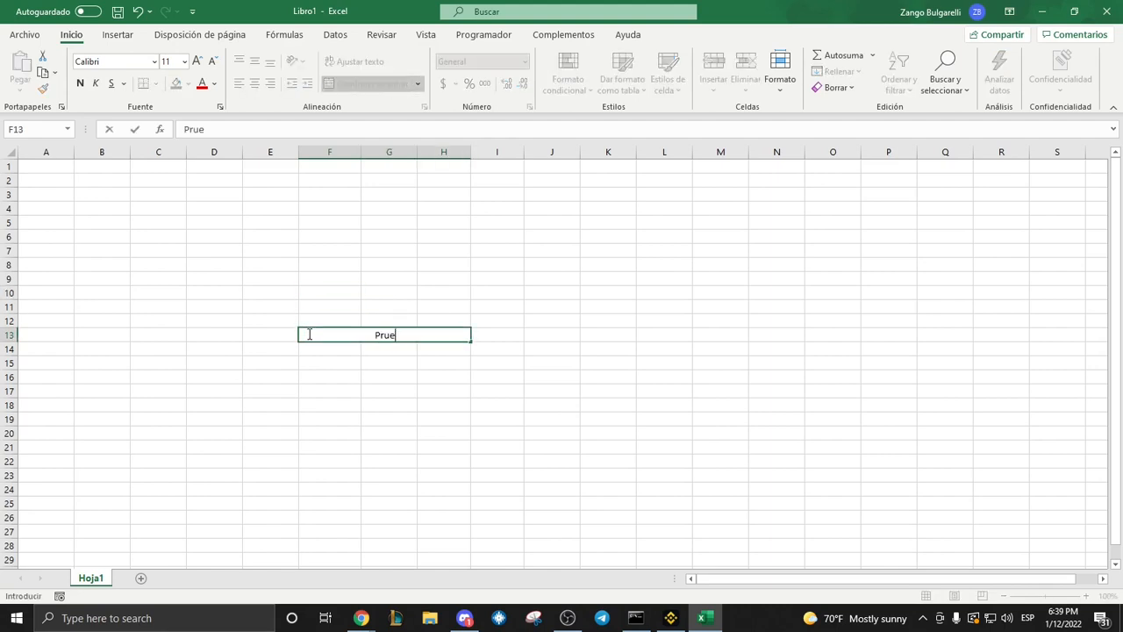
key(Return)
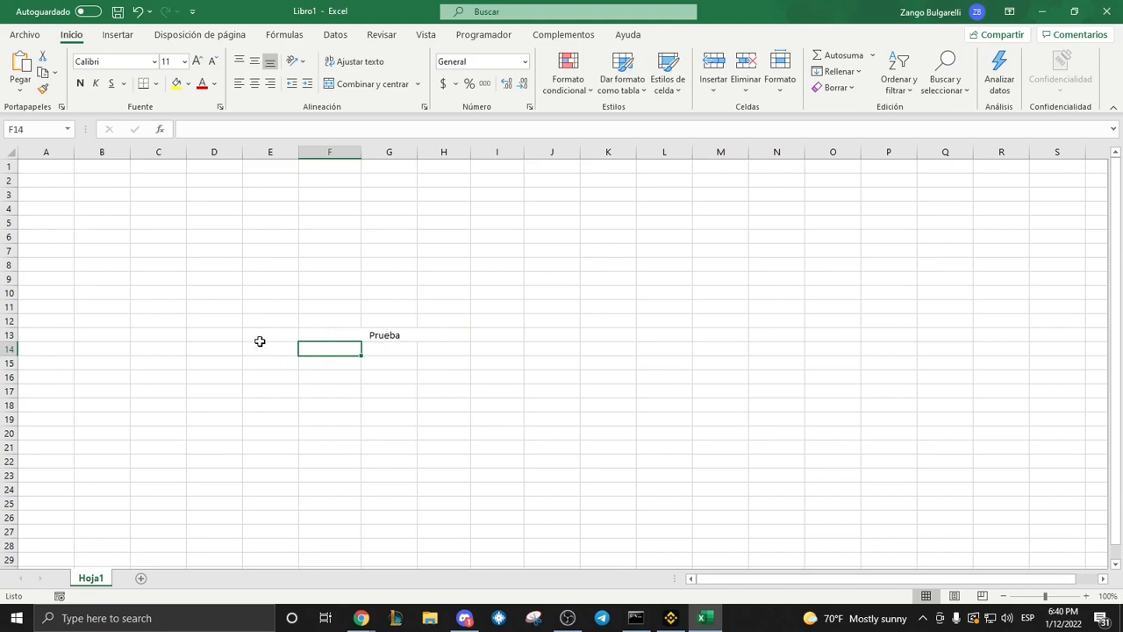
Unmerge the "Prueba" cell spanning F13:H13.
click(373, 335)
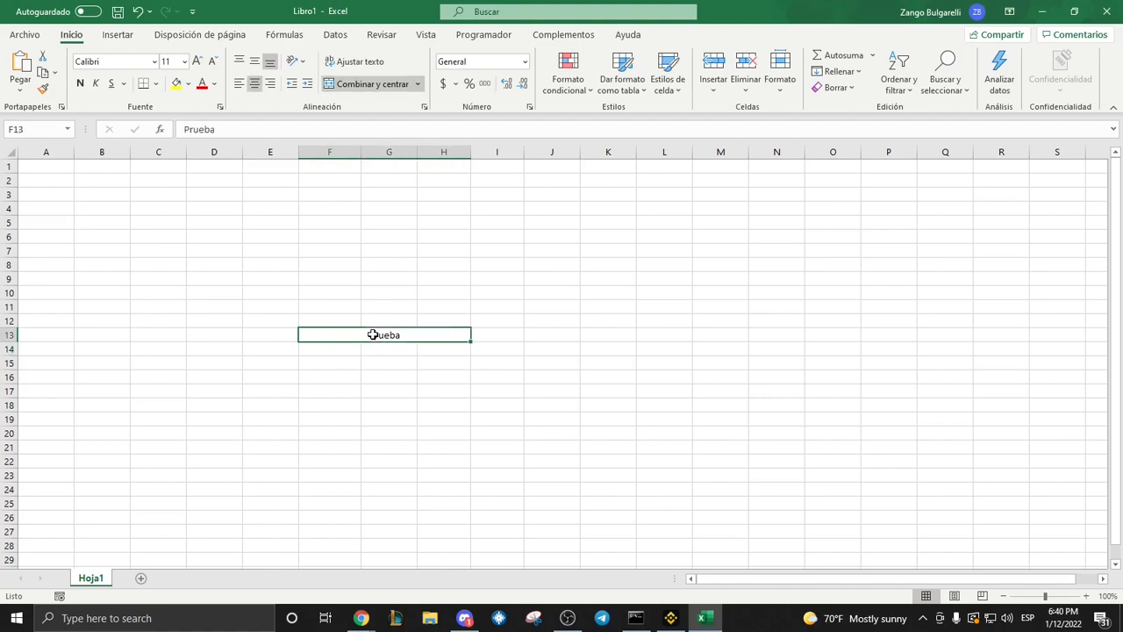
click(355, 89)
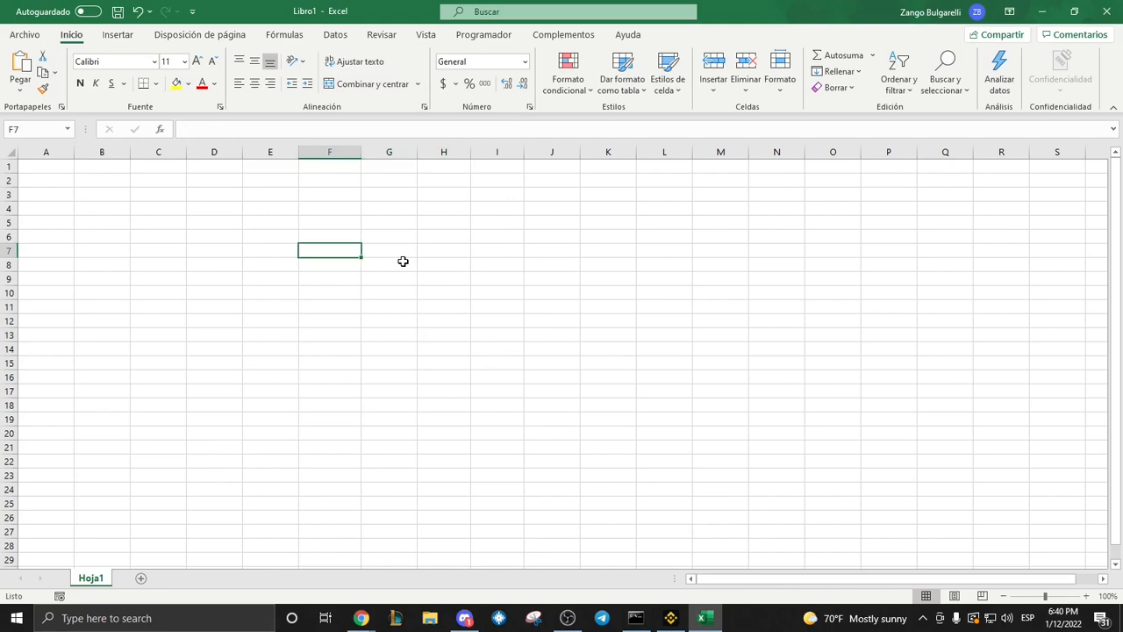
Enter "Prueba" in cell F7 and copy it to cell I7.
text(Prueba)
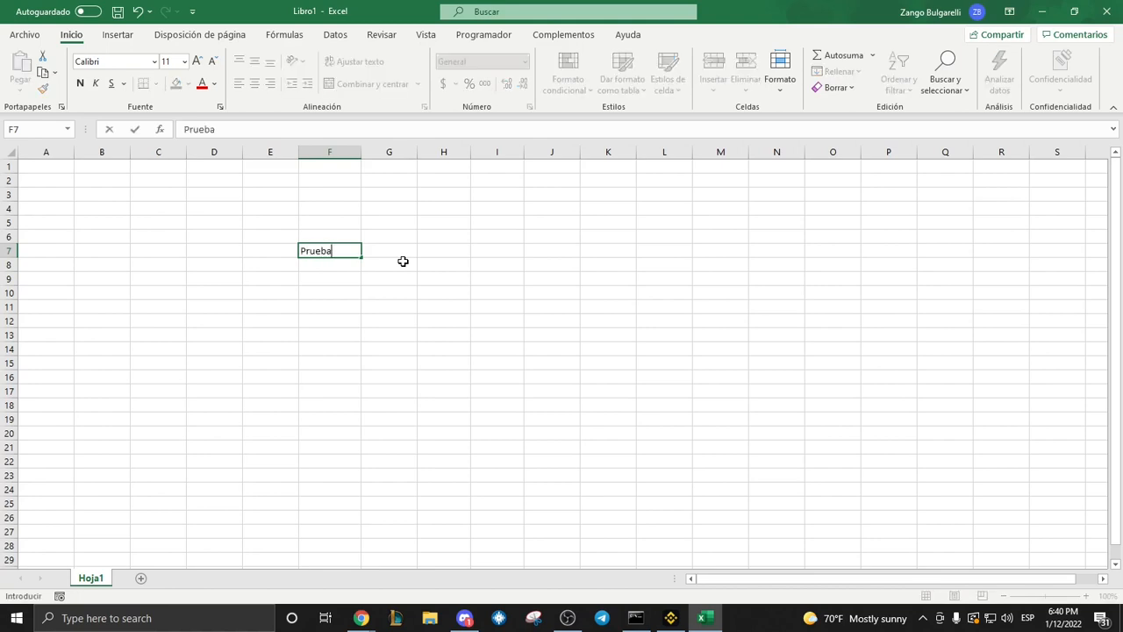
key(Return)
right_click(341, 251)
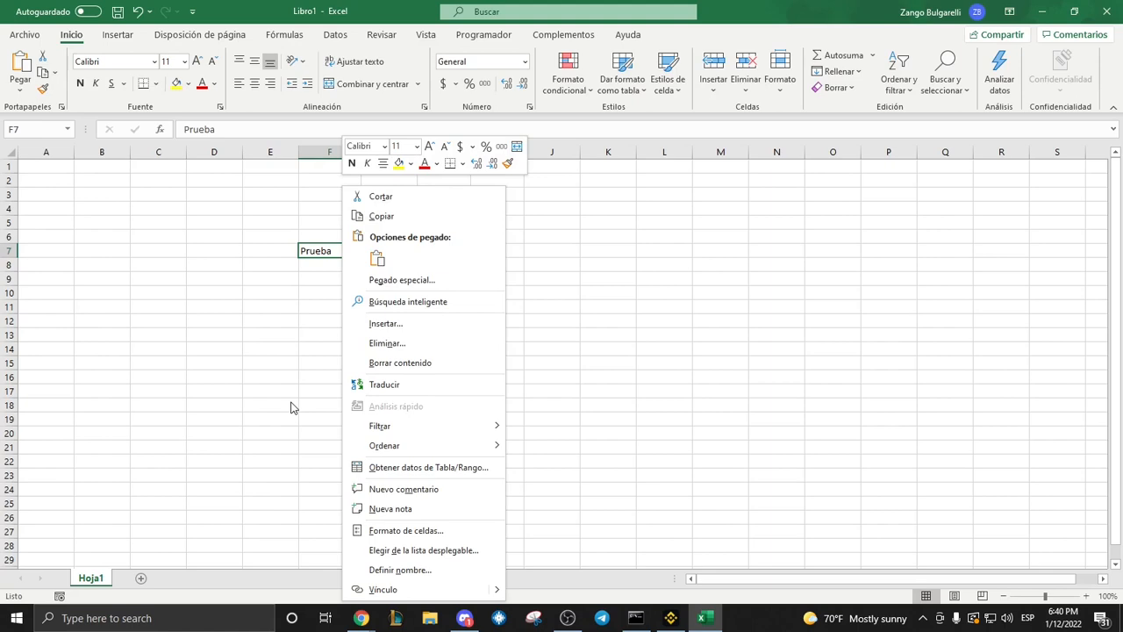
click(381, 215)
click(497, 248)
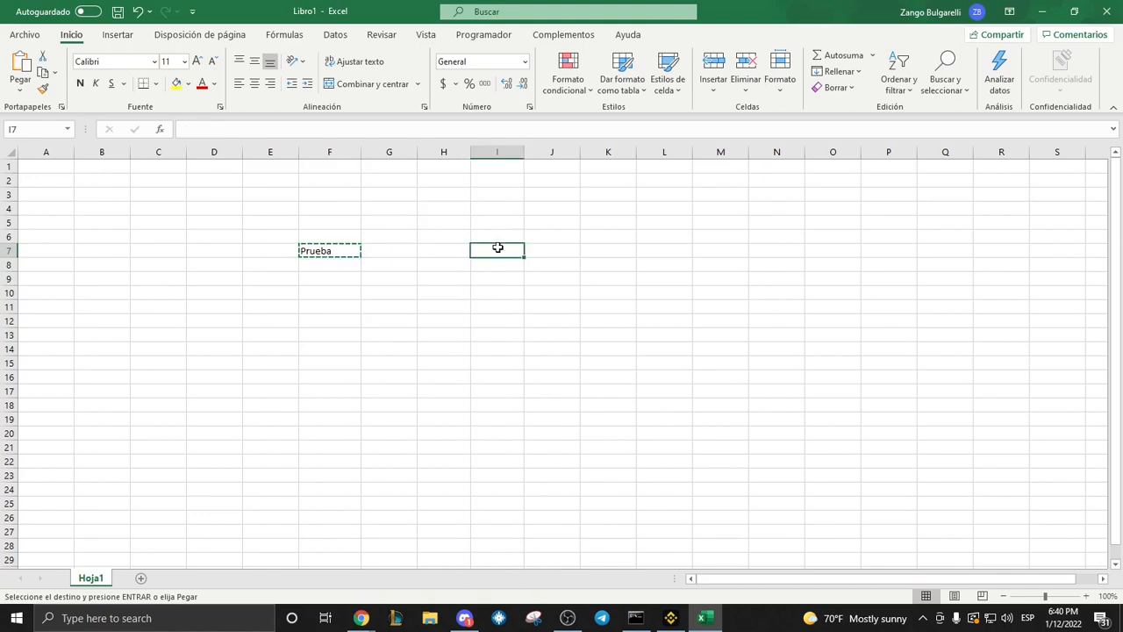
right_click(498, 249)
click(531, 279)
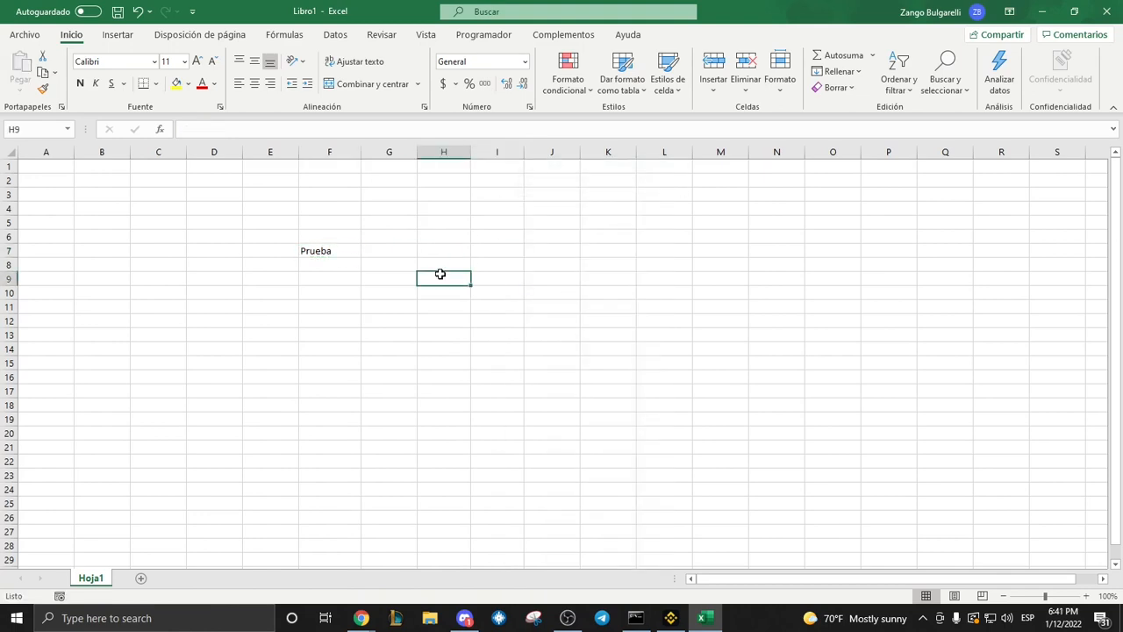
Cut the "Prueba" text from cell F7 and paste it into cell J7.
click(351, 252)
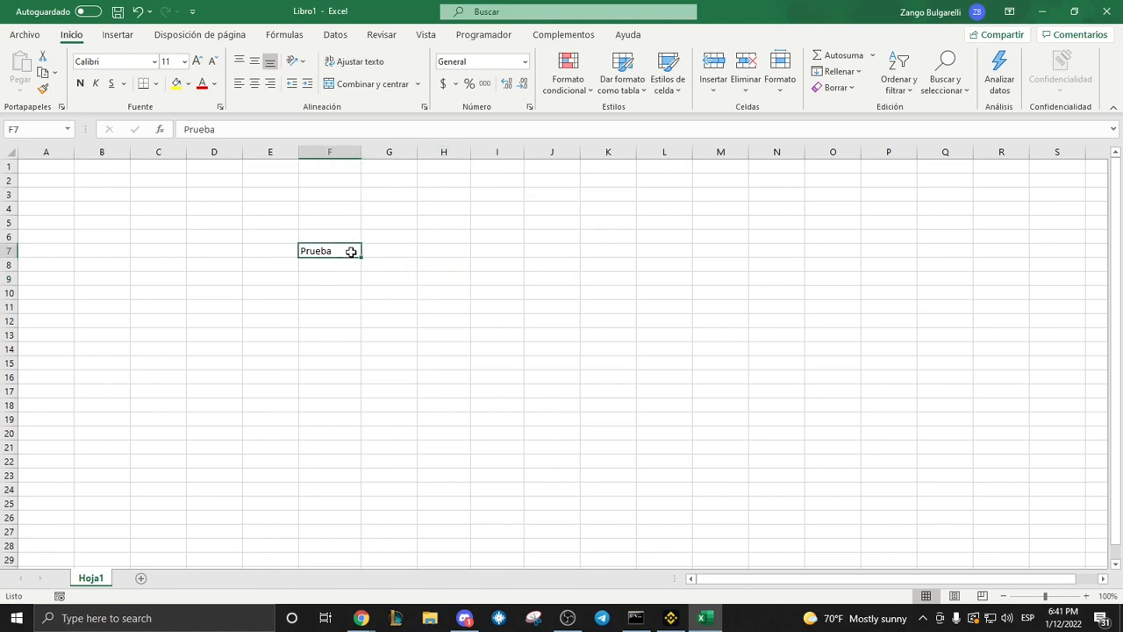
right_click(351, 252)
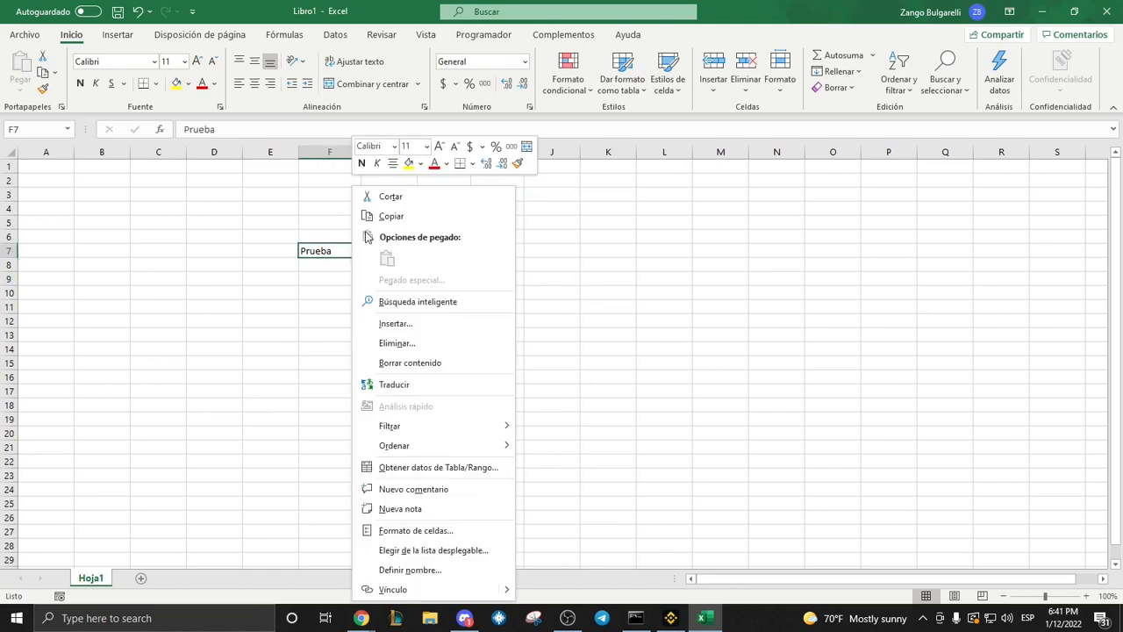
click(386, 204)
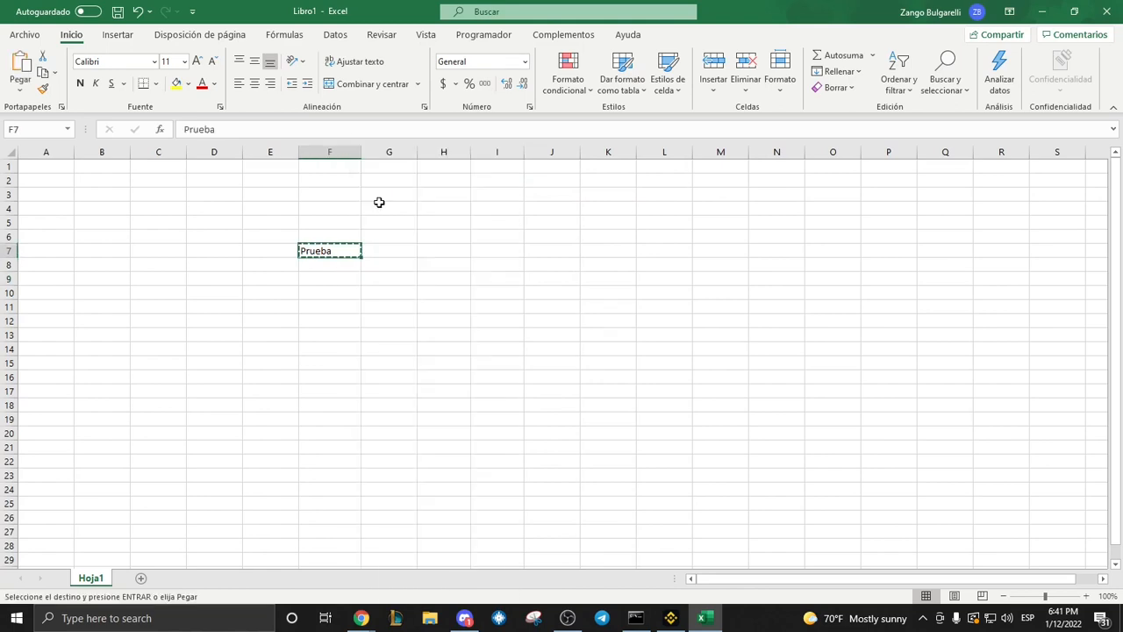
click(539, 247)
right_click(541, 248)
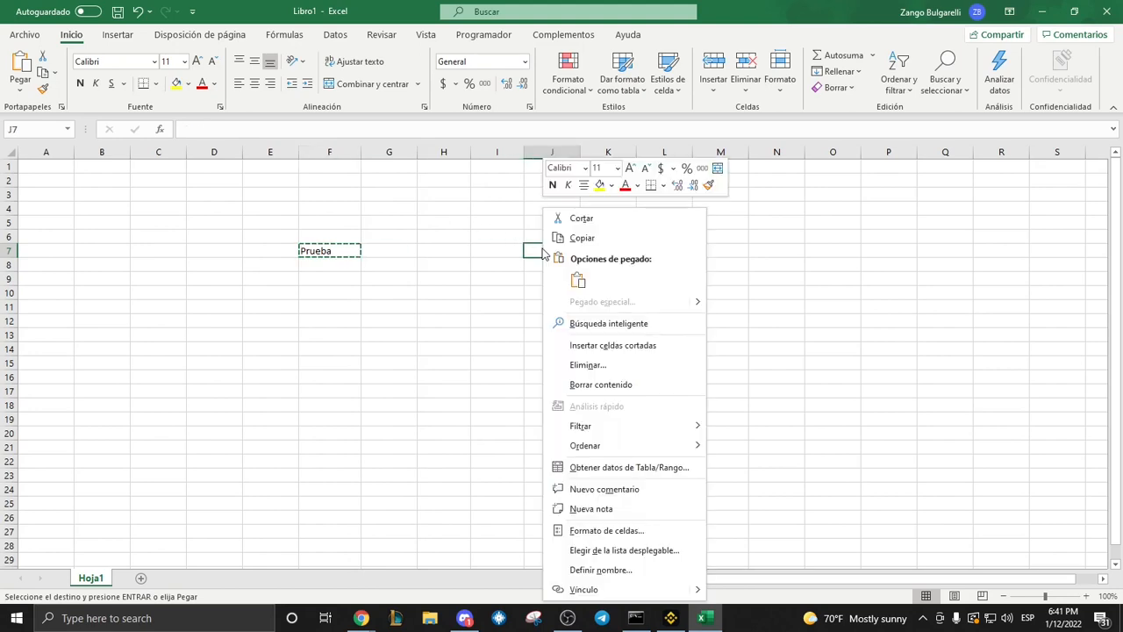
click(578, 279)
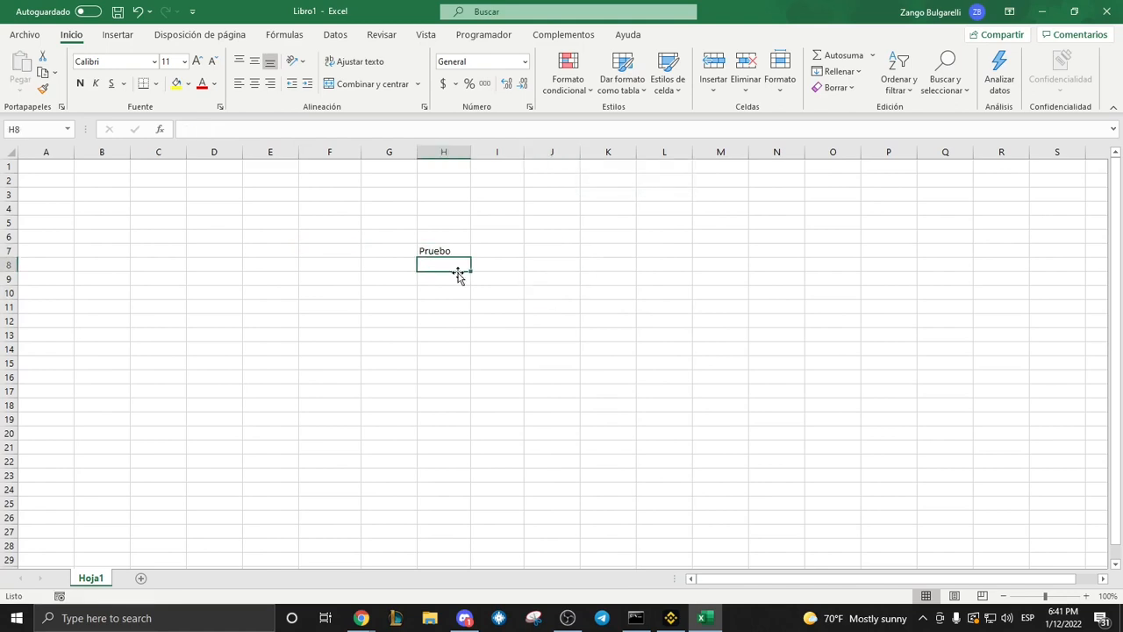
Correct the misspelled text in cell H7 to "Prueba".
key(Up)
key(BackSpace)
double_click(458, 251)
key(BackSpace)
text(a)
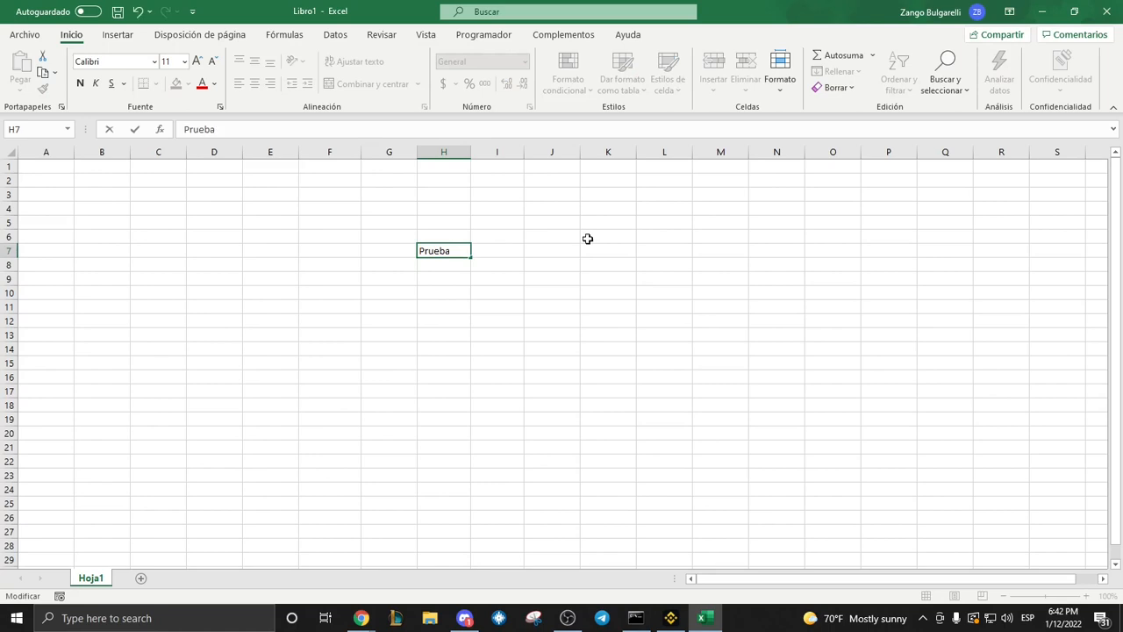
key(Return)
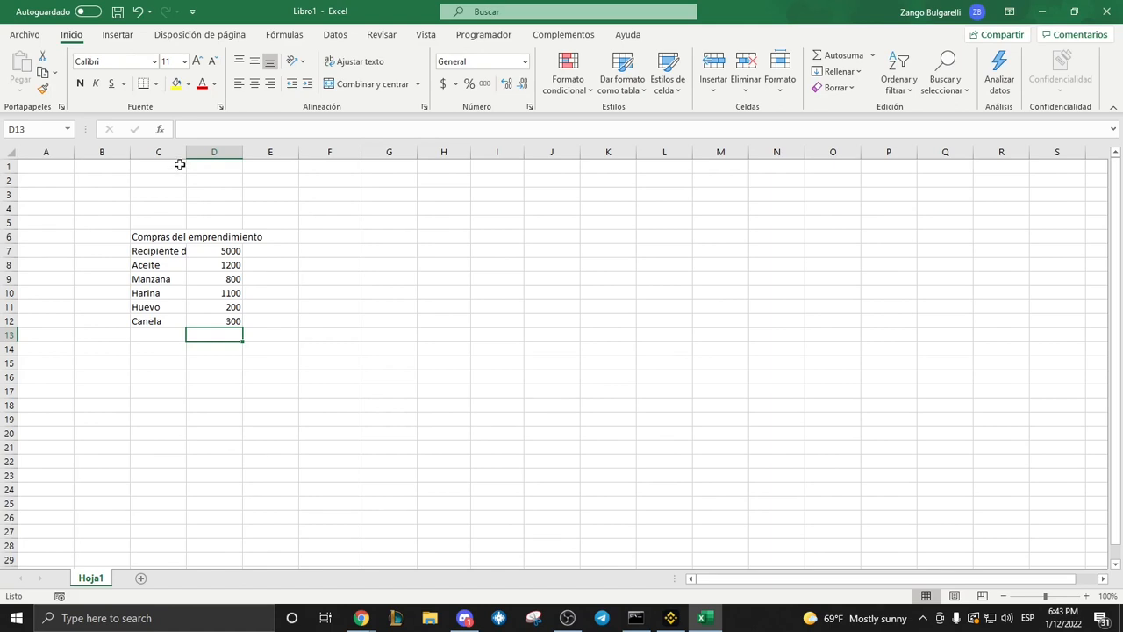
Autofit the widths of columns C and D to their contents.
drag(167, 153, 187, 152)
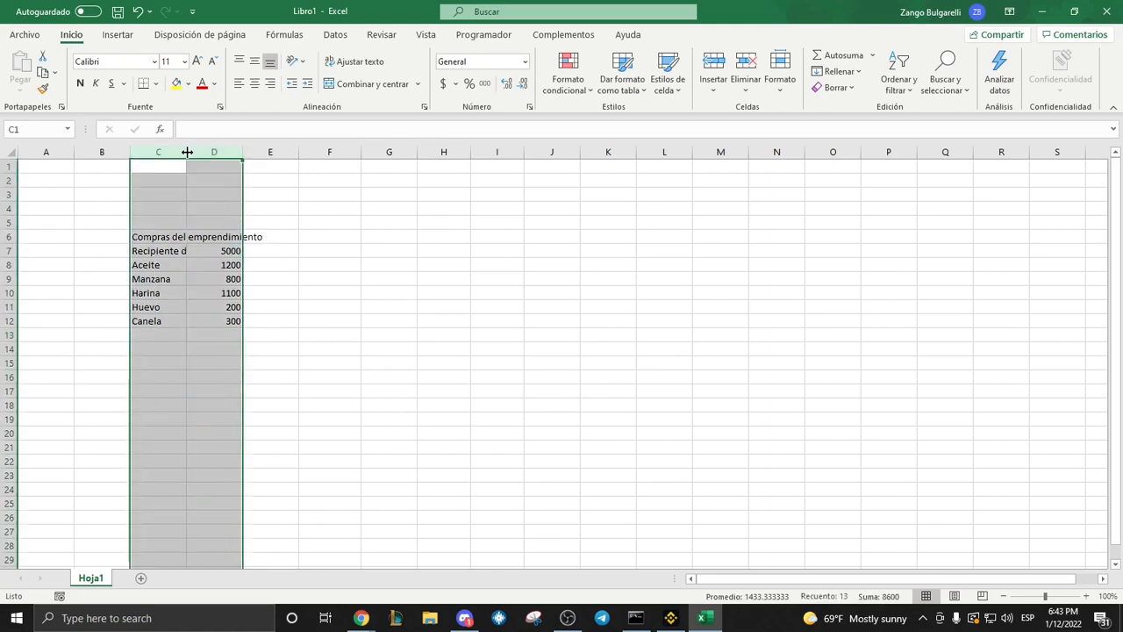
double_click(187, 152)
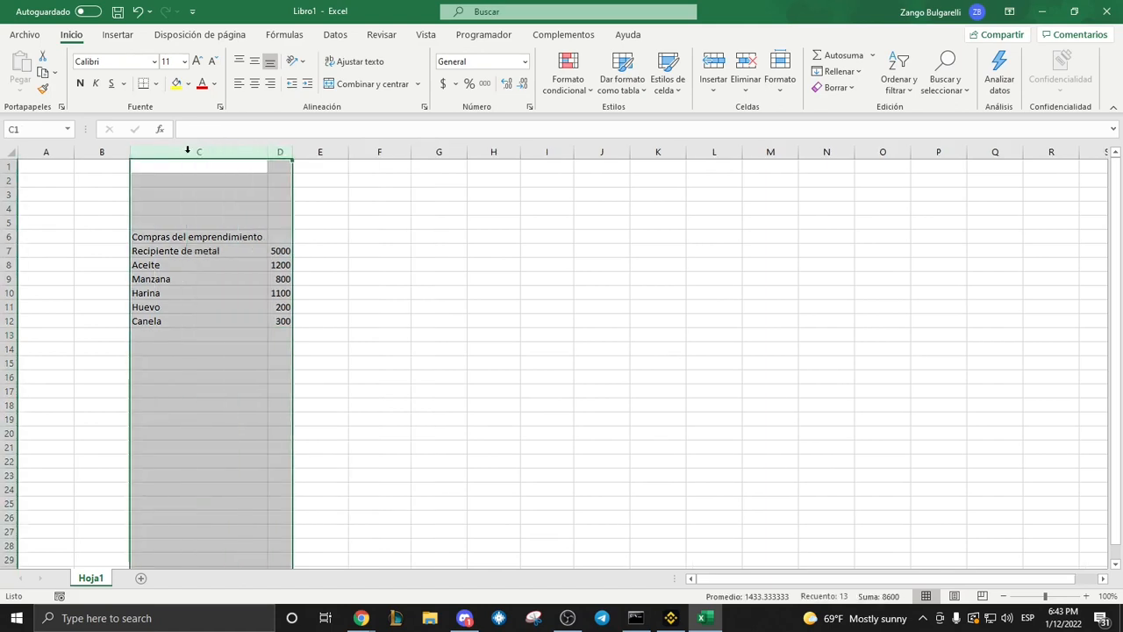
click(343, 292)
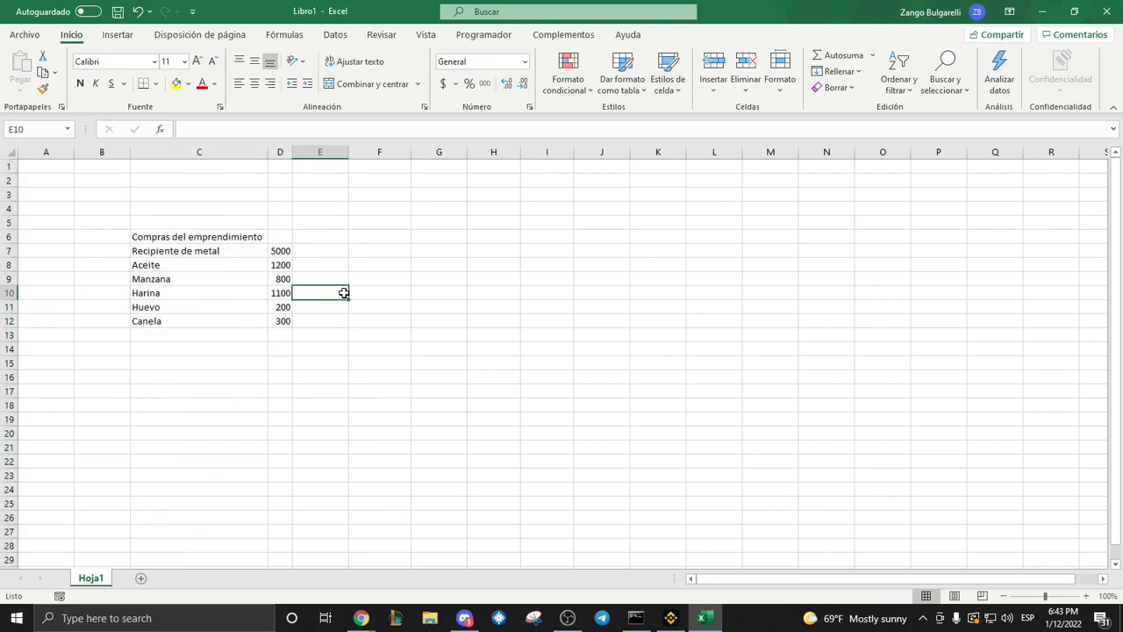
Merge and center the title "Compras del emprendimiento" across C6:D6.
click(230, 237)
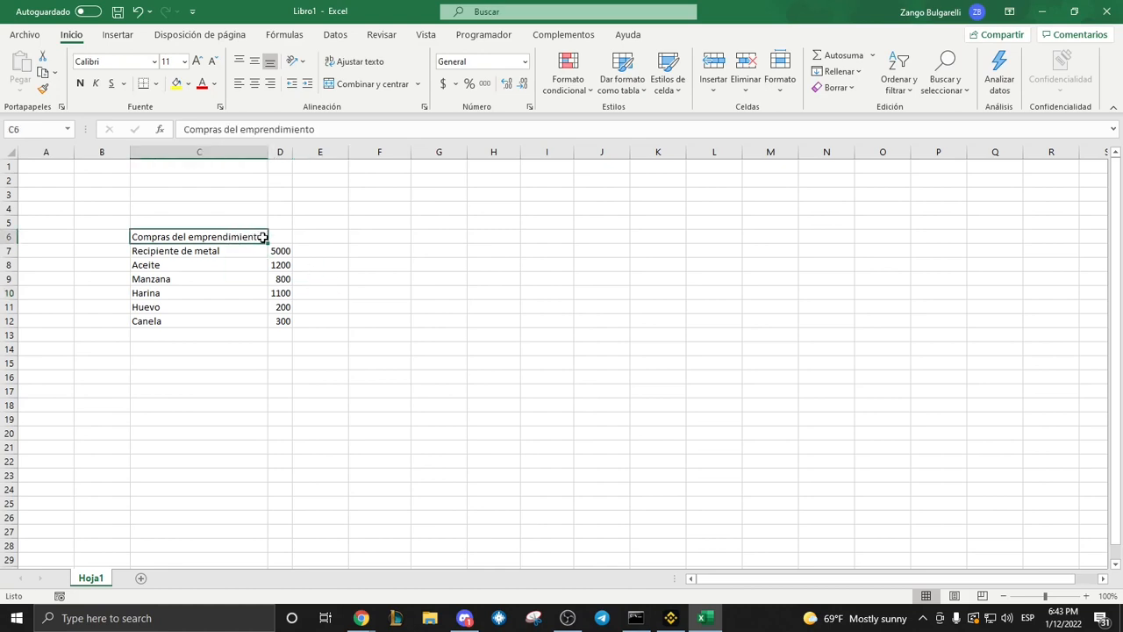
drag(262, 237, 279, 238)
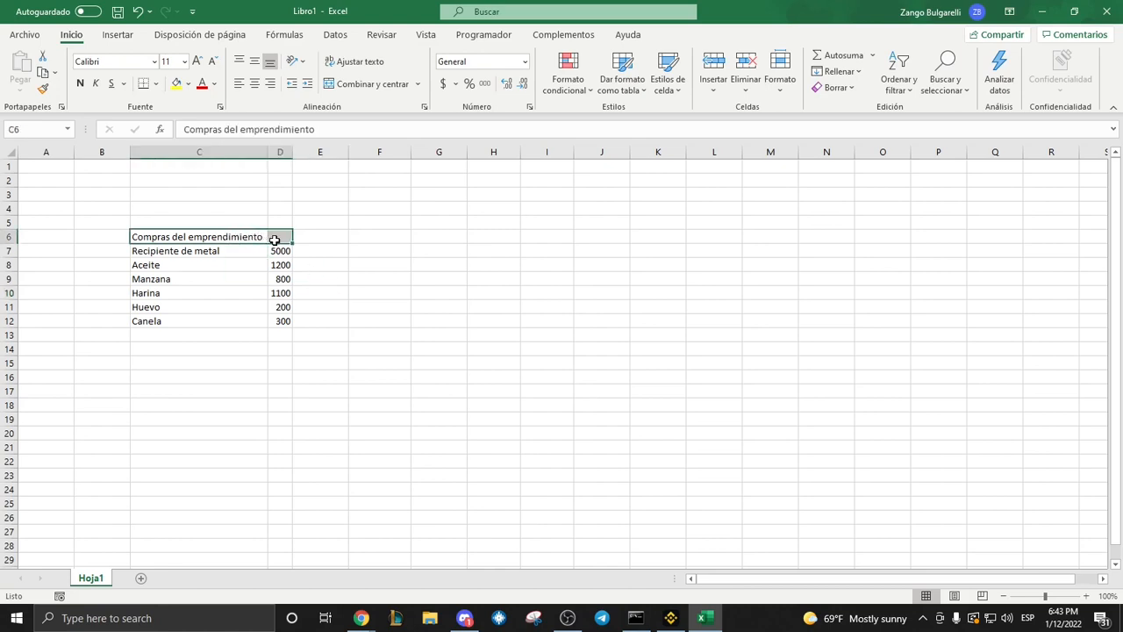
click(345, 84)
click(345, 250)
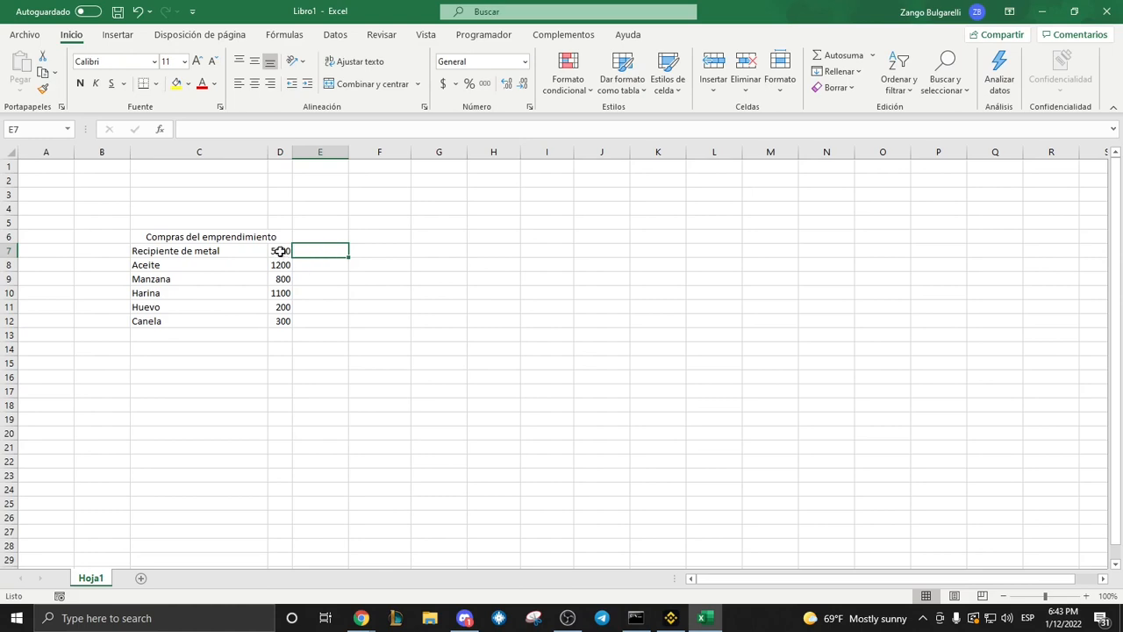
Apply the thousands-separator accounting format to the amounts in D7:D12.
drag(279, 250, 283, 319)
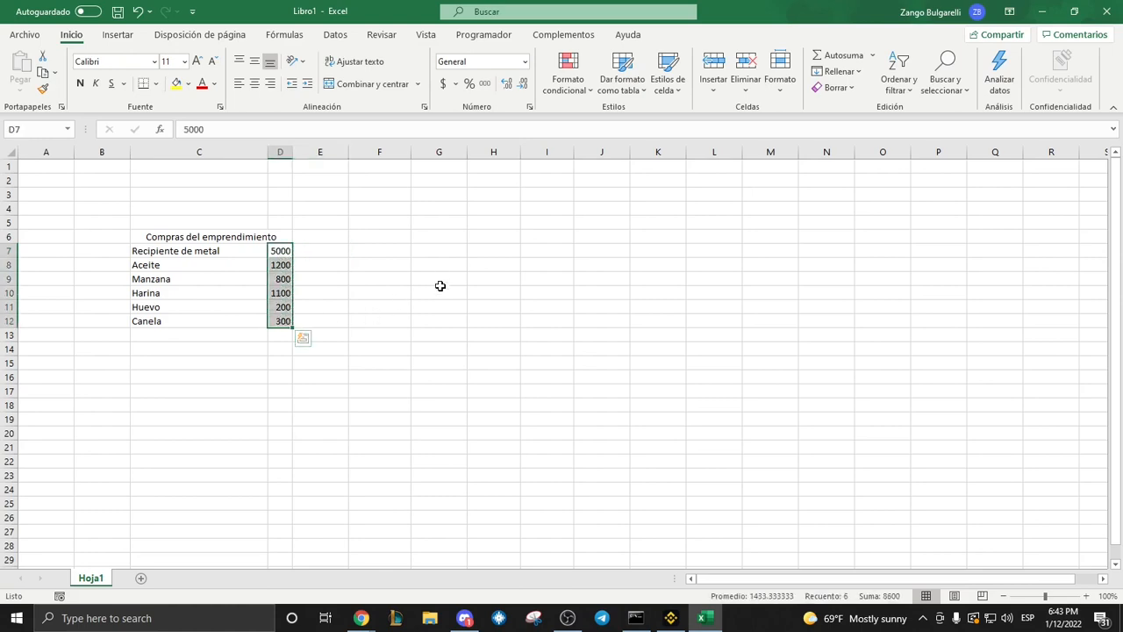
click(484, 84)
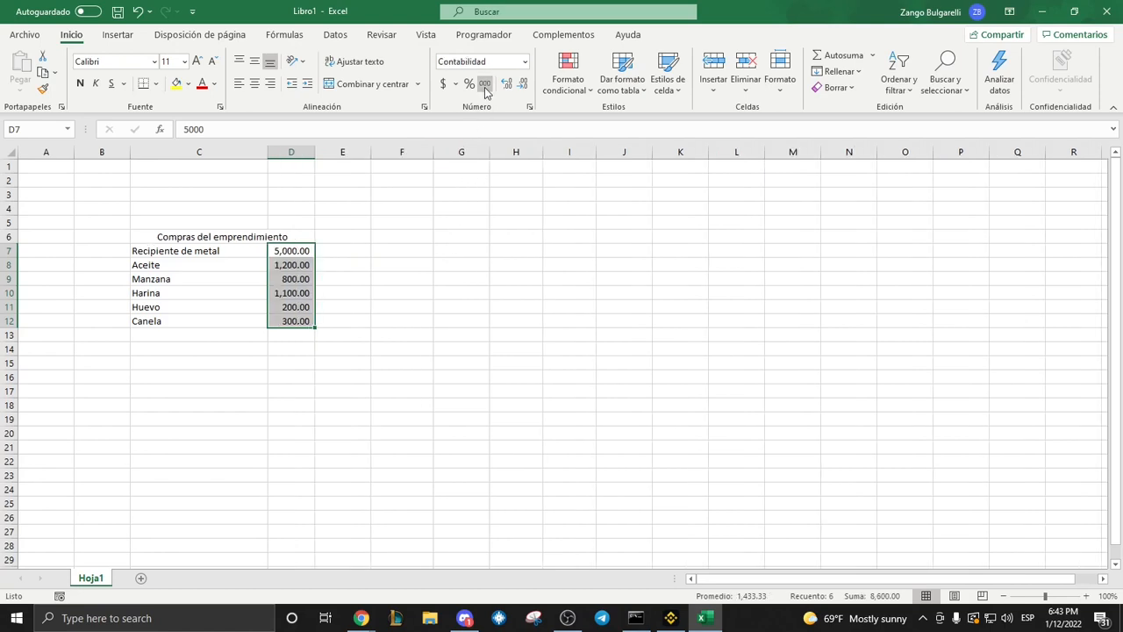
click(462, 263)
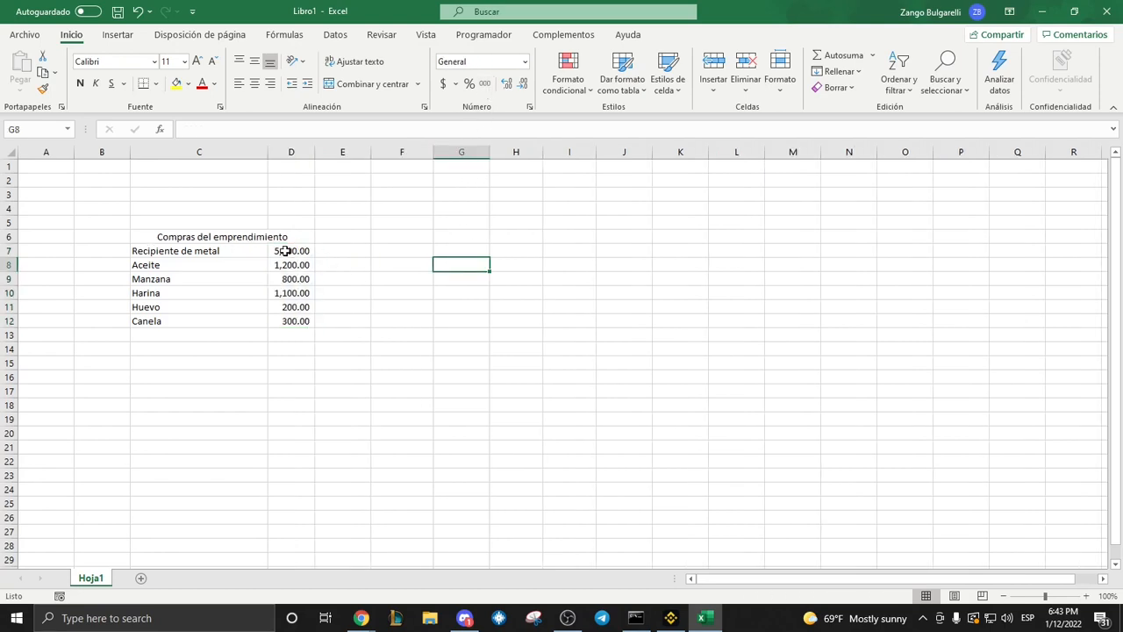
Sort the purchases in C7:D12 by amount from smallest to largest.
drag(285, 251, 221, 321)
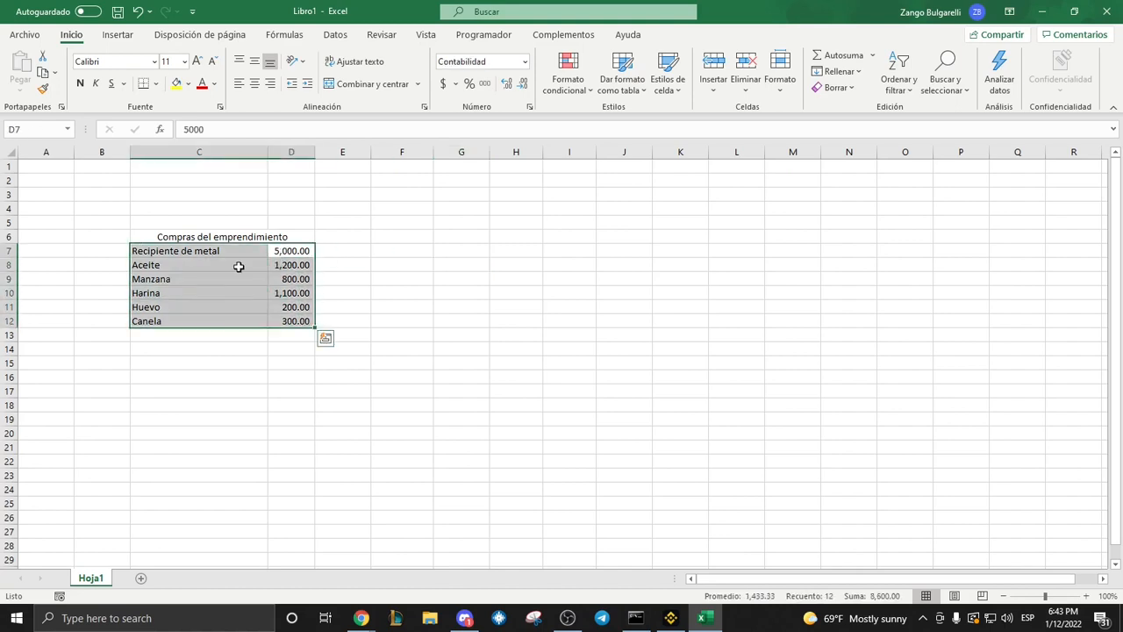
click(905, 70)
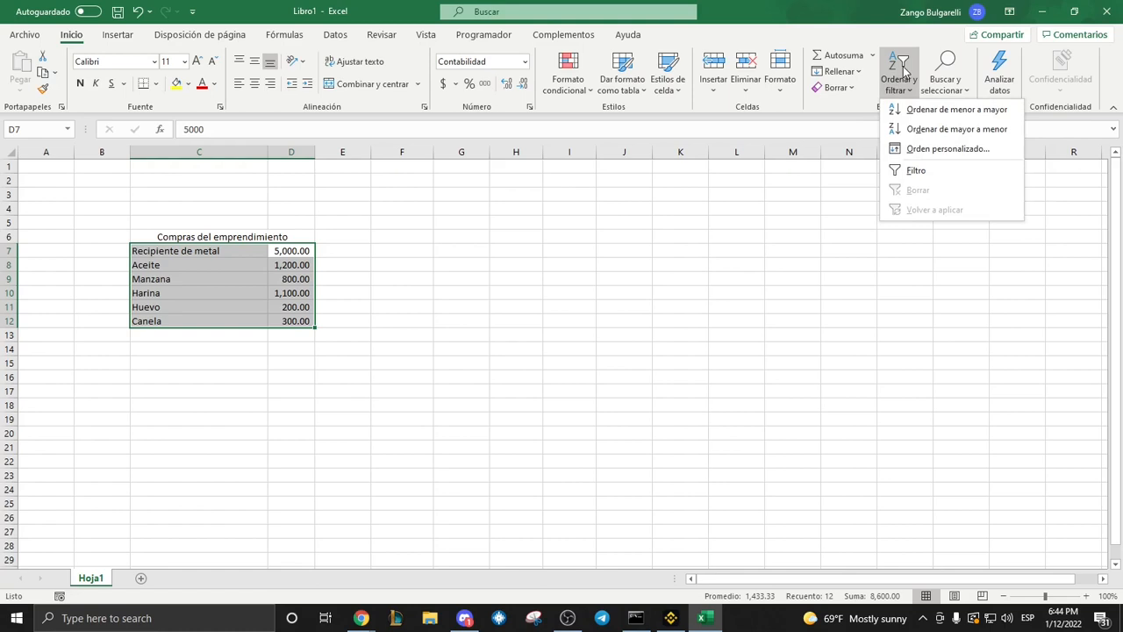
click(913, 110)
Remove both decimal places from the amounts in D7:D12 and restore them.
drag(303, 251, 297, 321)
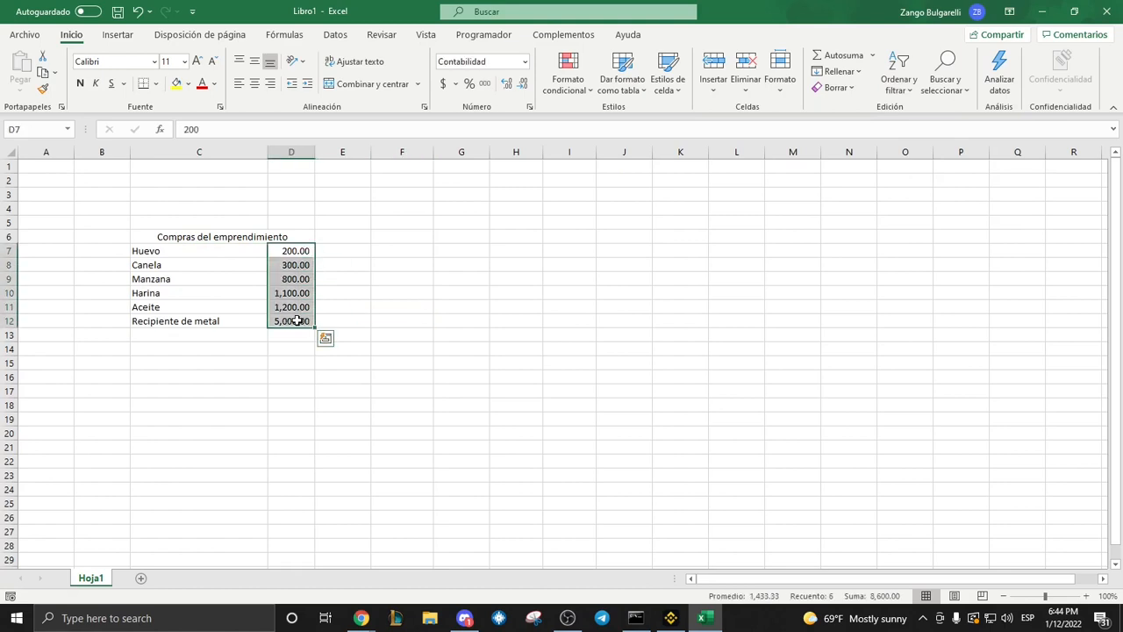
double_click(521, 85)
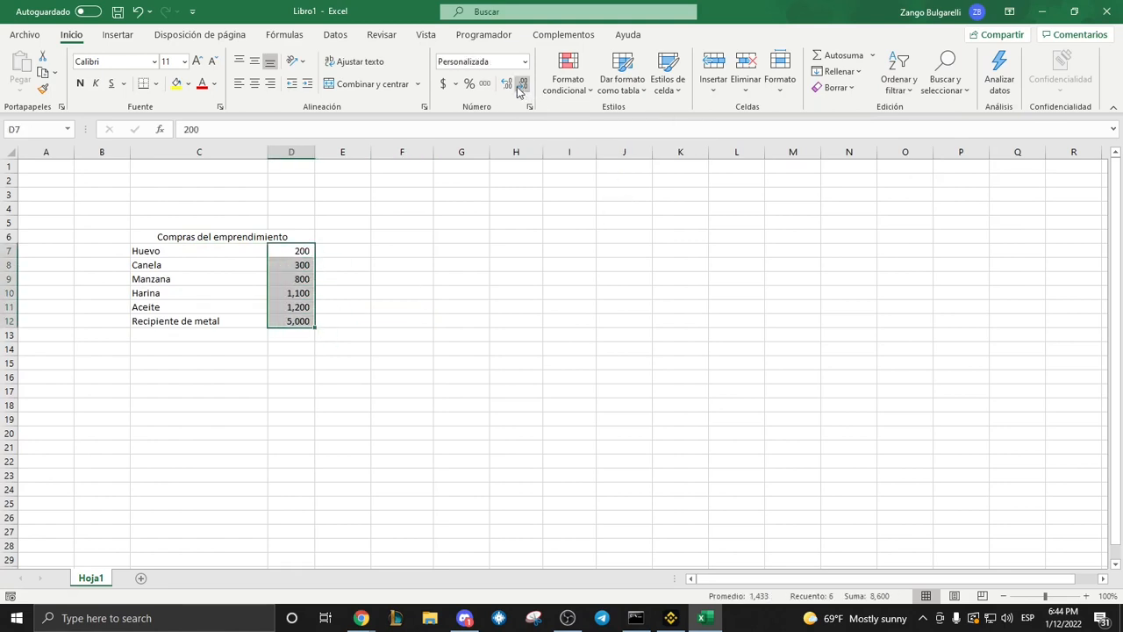
click(506, 87)
click(506, 87)
click(454, 250)
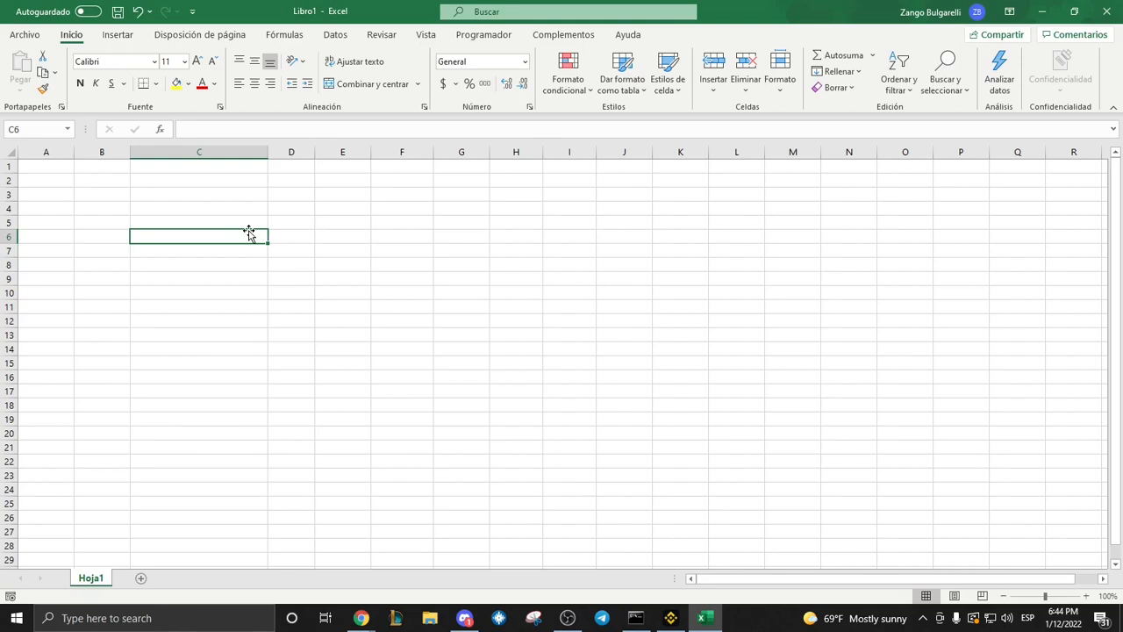
Begin a formula with an equals sign in the empty cell C6 and cancel it.
text(=)
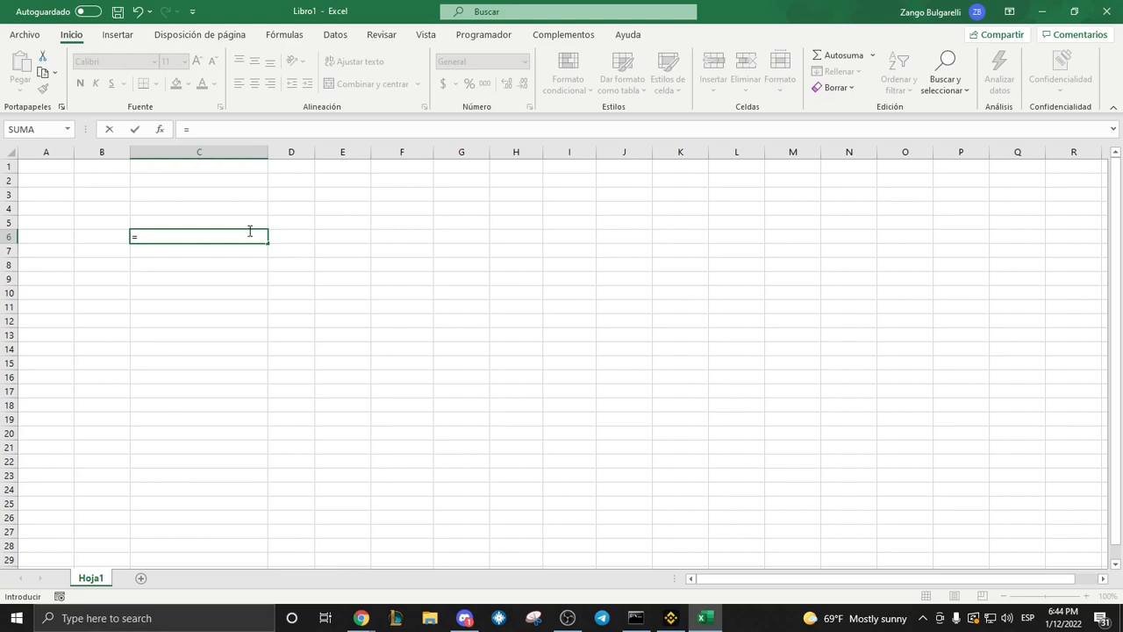
key(Escape)
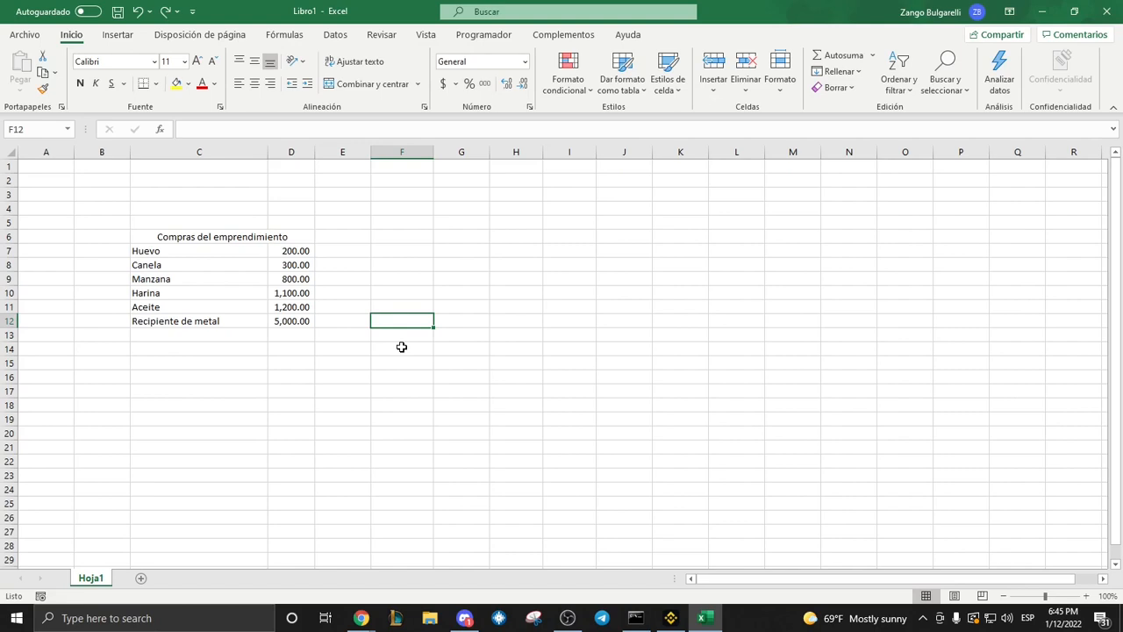
Enter the labels "Suma", "Mínimo", "Máximo" and "Promedio" in cells C15 to C18.
key(Left)
key(Left)
key(Left)
key(Down)
key(Down)
key(Down)
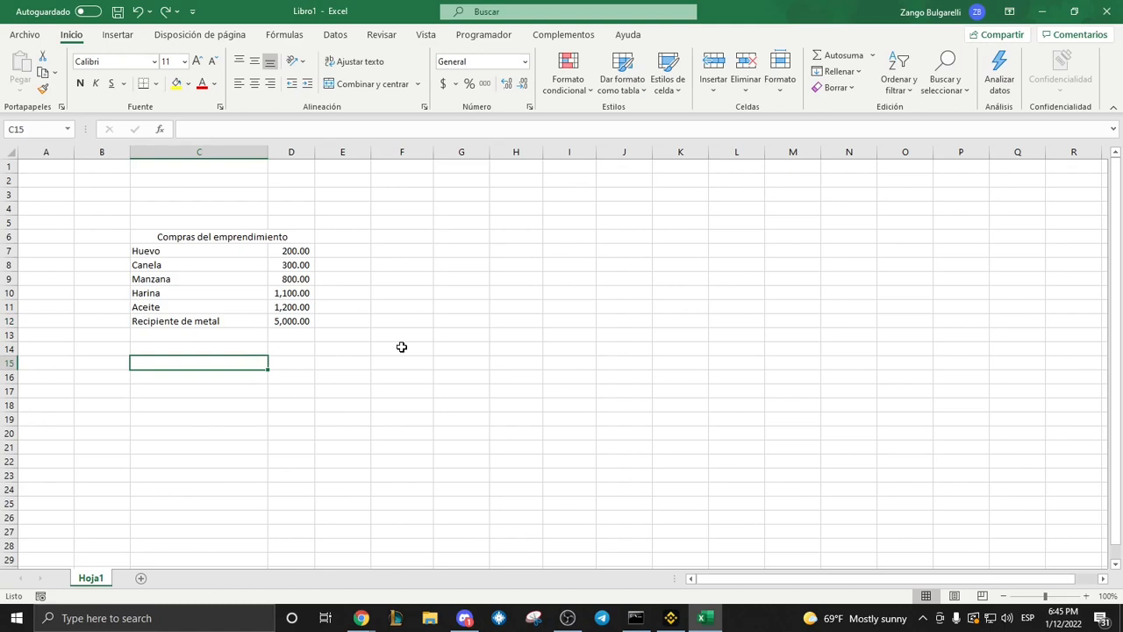
text(Suma)
key(Return)
text(Mínimo)
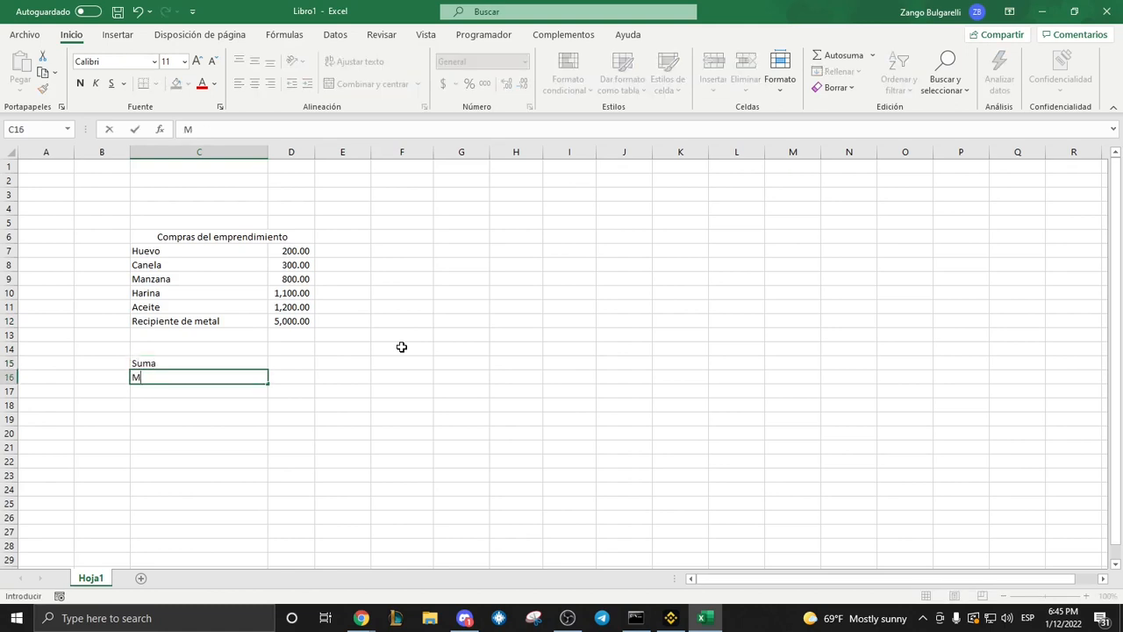
key(Return)
text(Máximo)
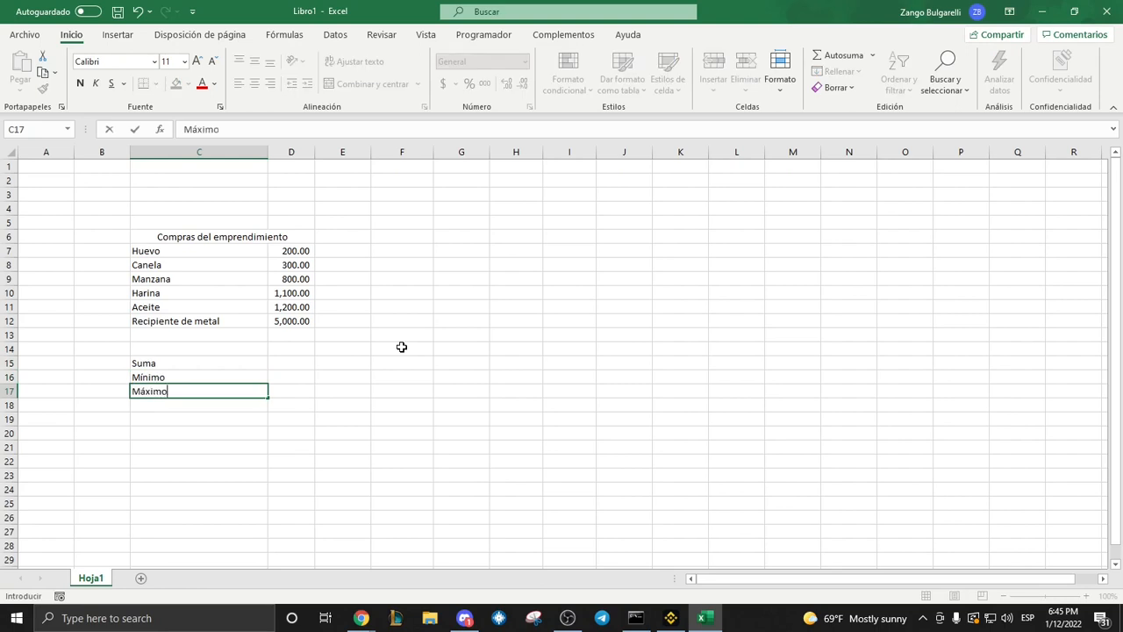
key(Return)
text(Promedio)
key(Return)
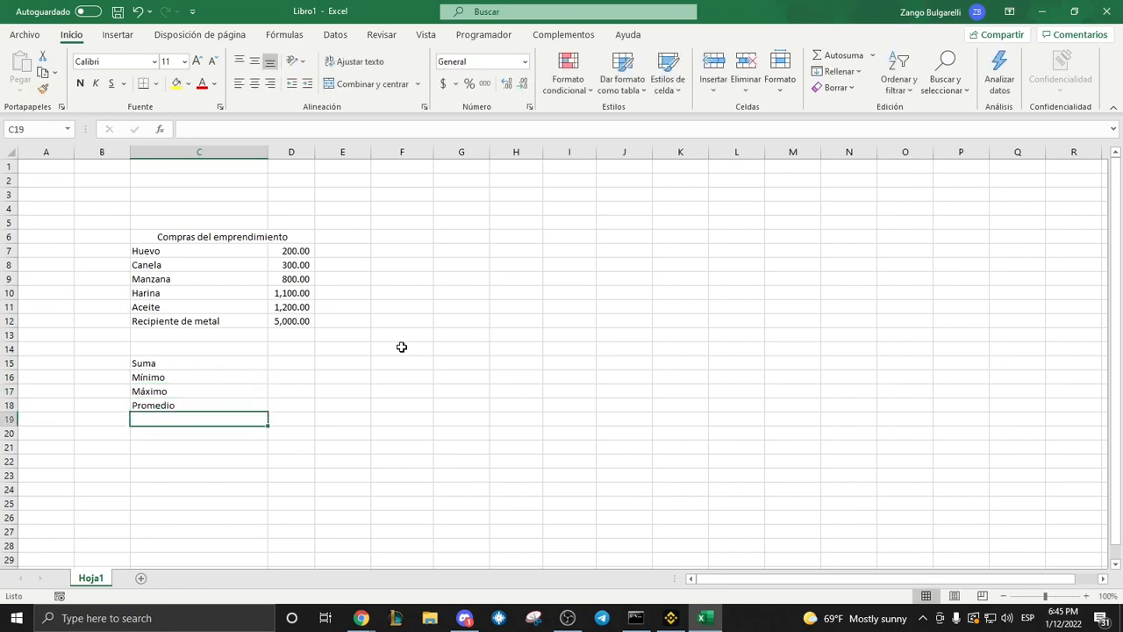
Enter the formula =suma(D7:D12) in cell D15 beside "Suma" to total the purchase amounts.
key(Up)
key(Right)
key(Up)
key(Up)
key(Up)
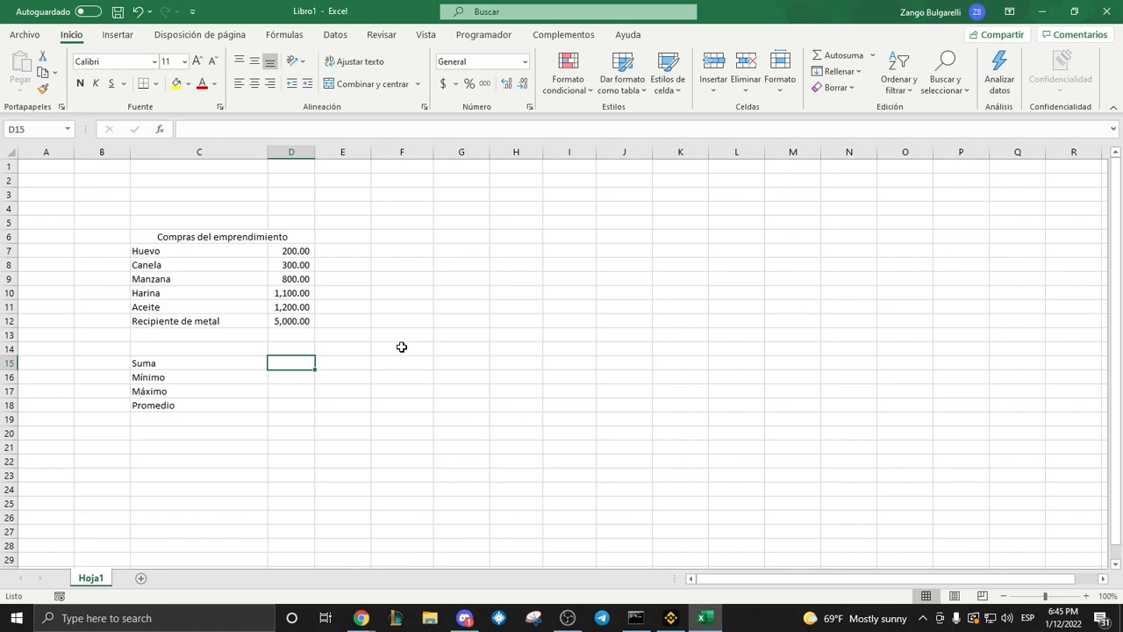
text(=)
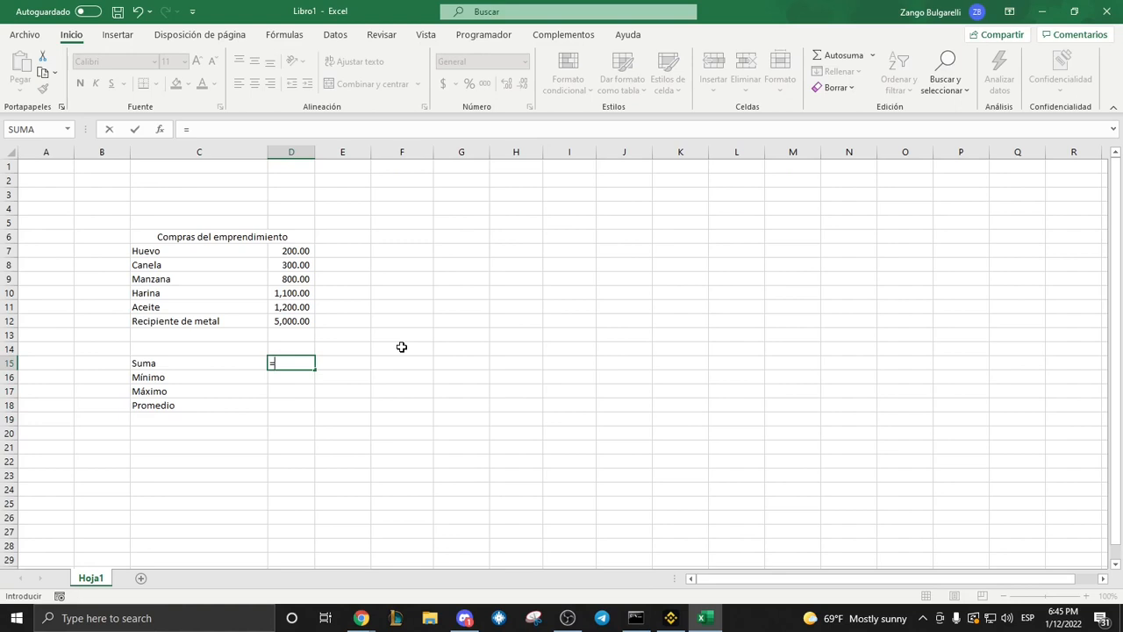
text(suma)
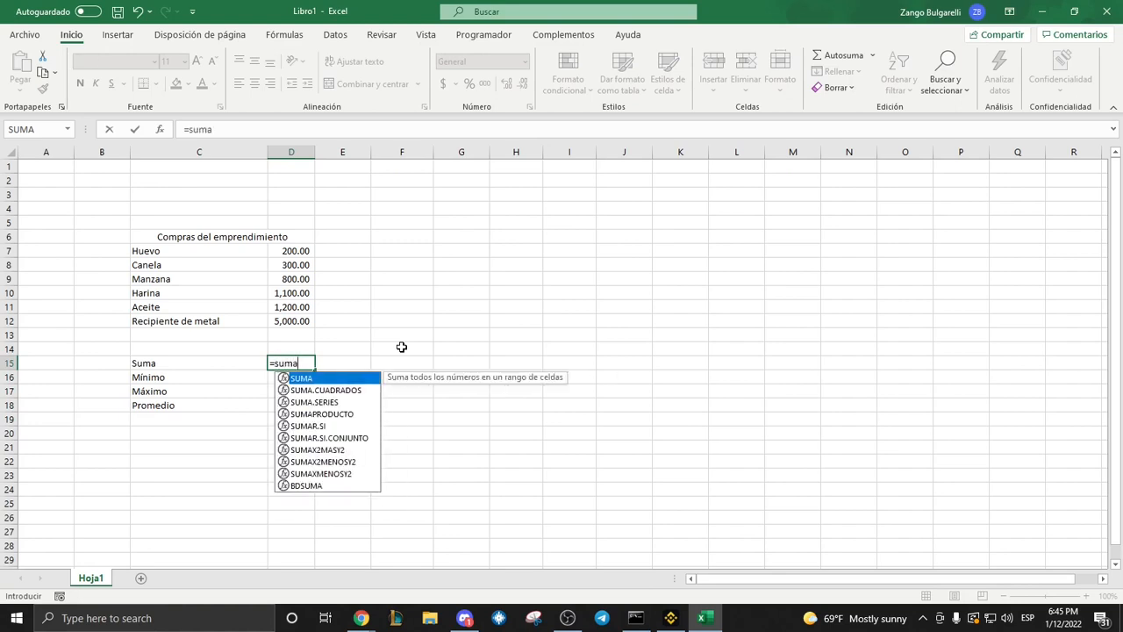
text(()
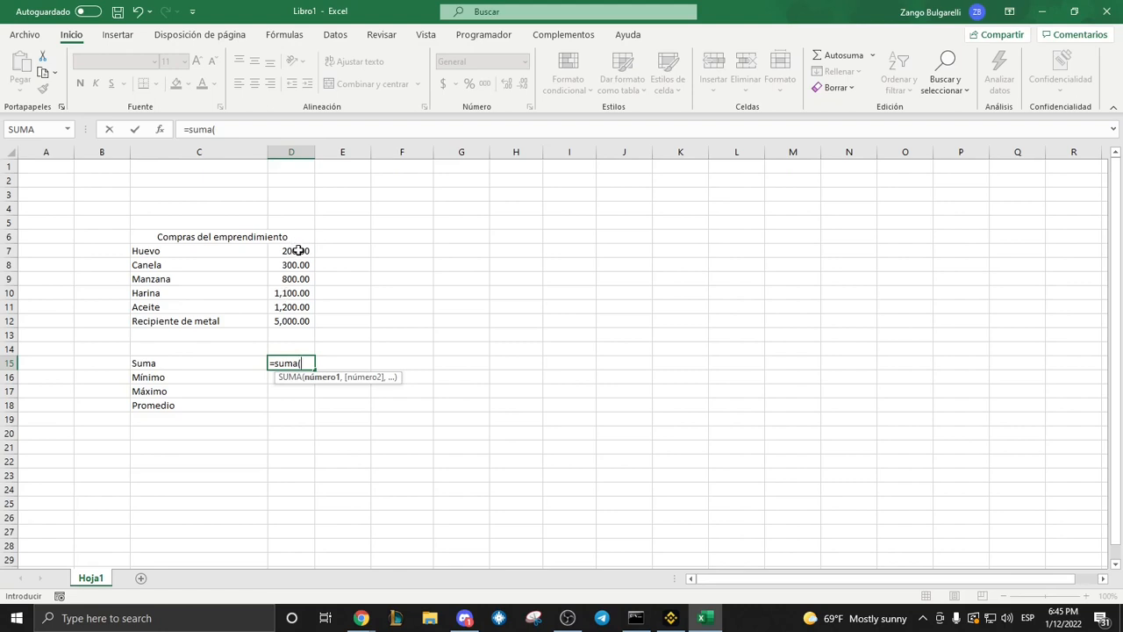
drag(299, 250, 298, 319)
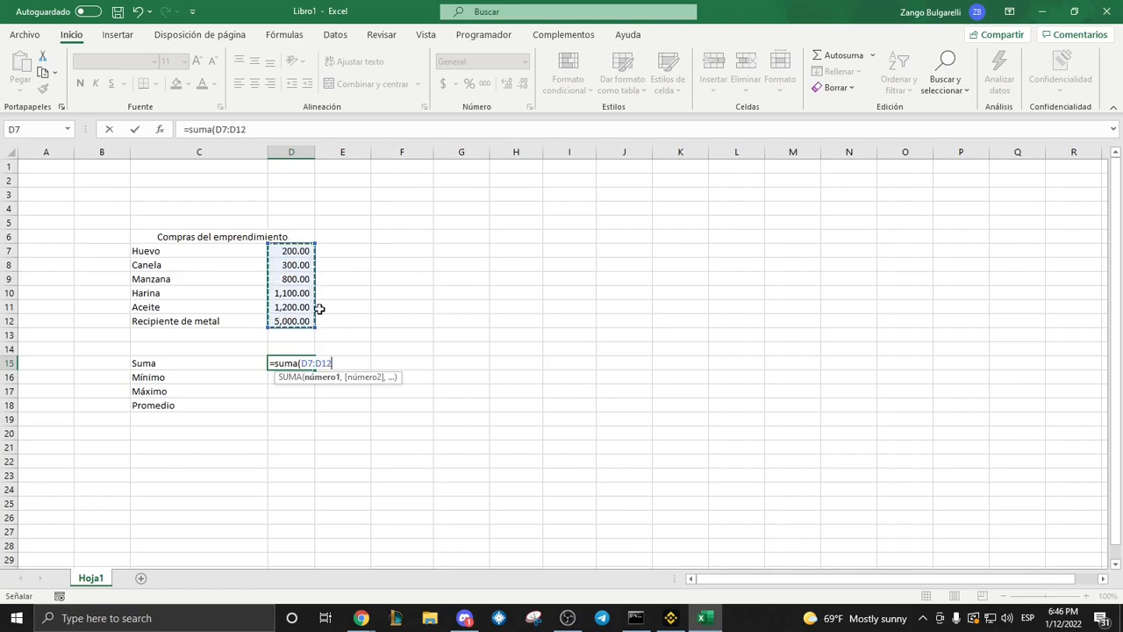
text())
key(Return)
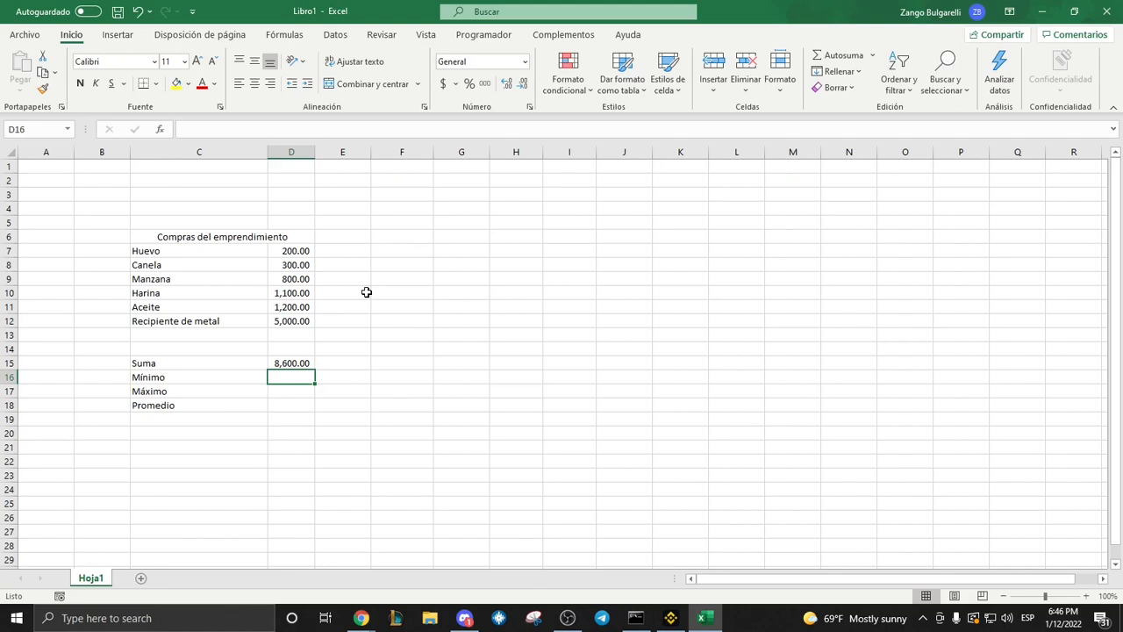
Enter the formula =min(D7:D12) in cell D16 beside "Mínimo" to get the smallest purchase amount.
text(=)
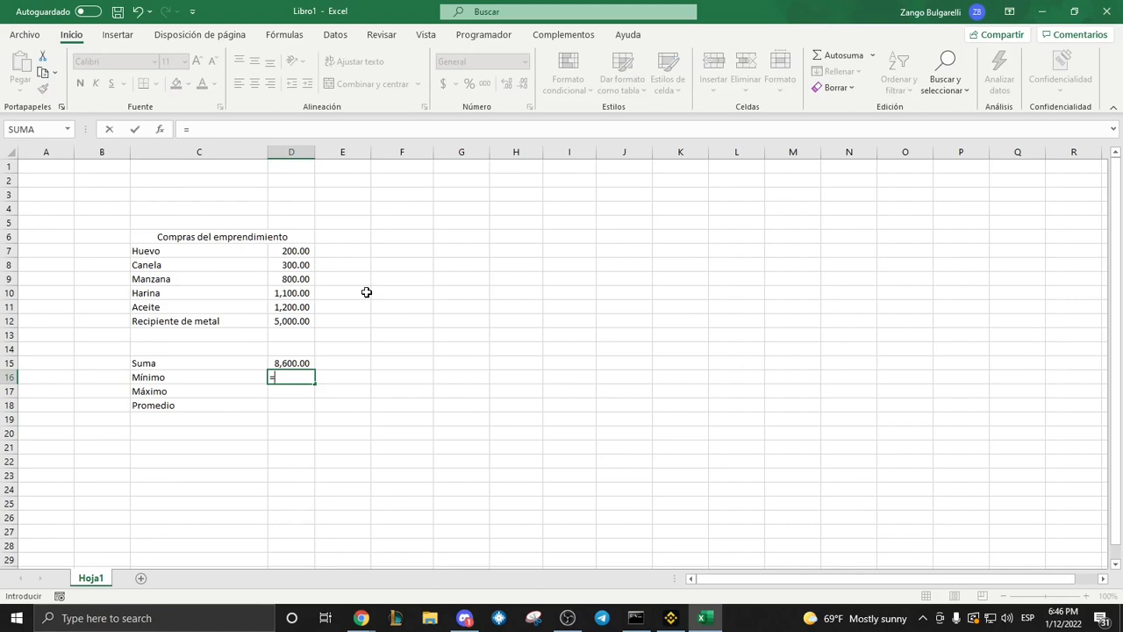
text(min)
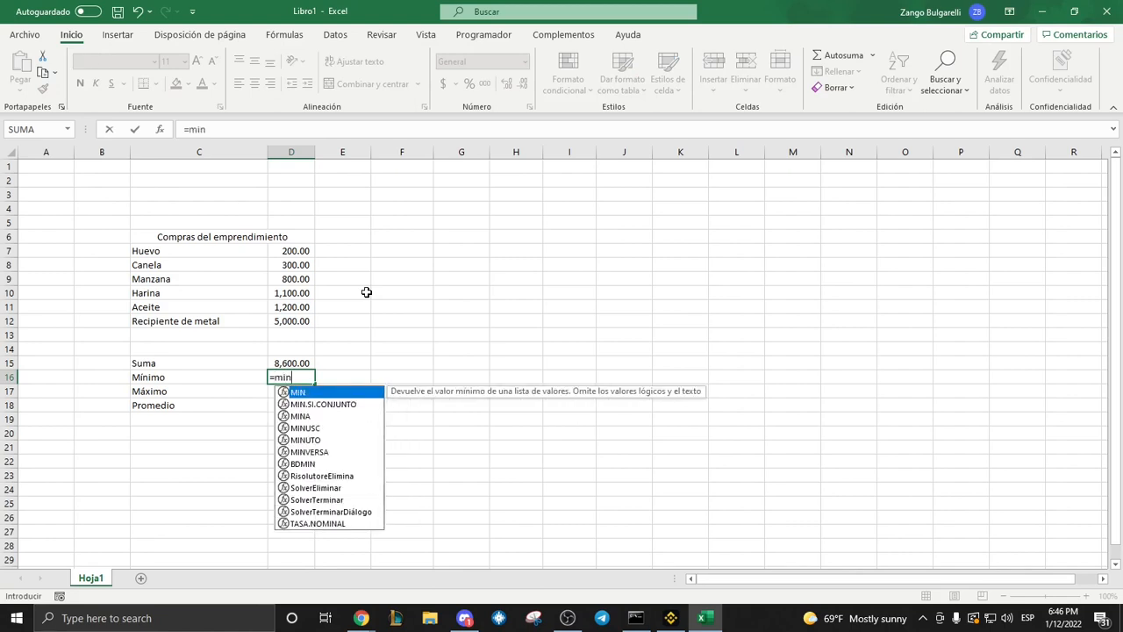
text(()
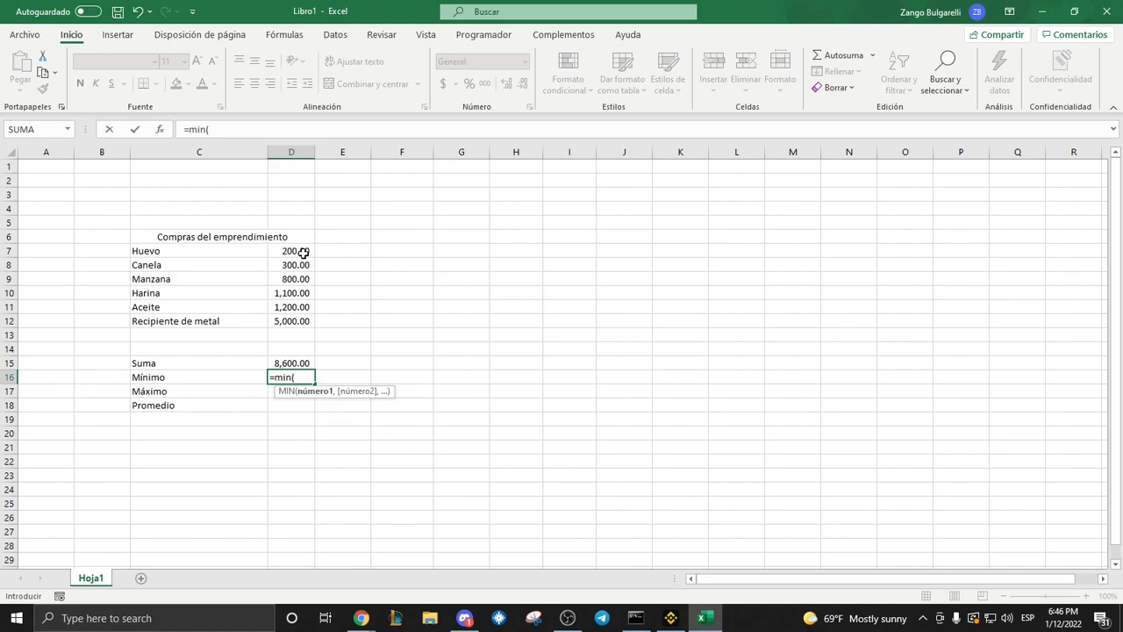
drag(303, 252, 302, 320)
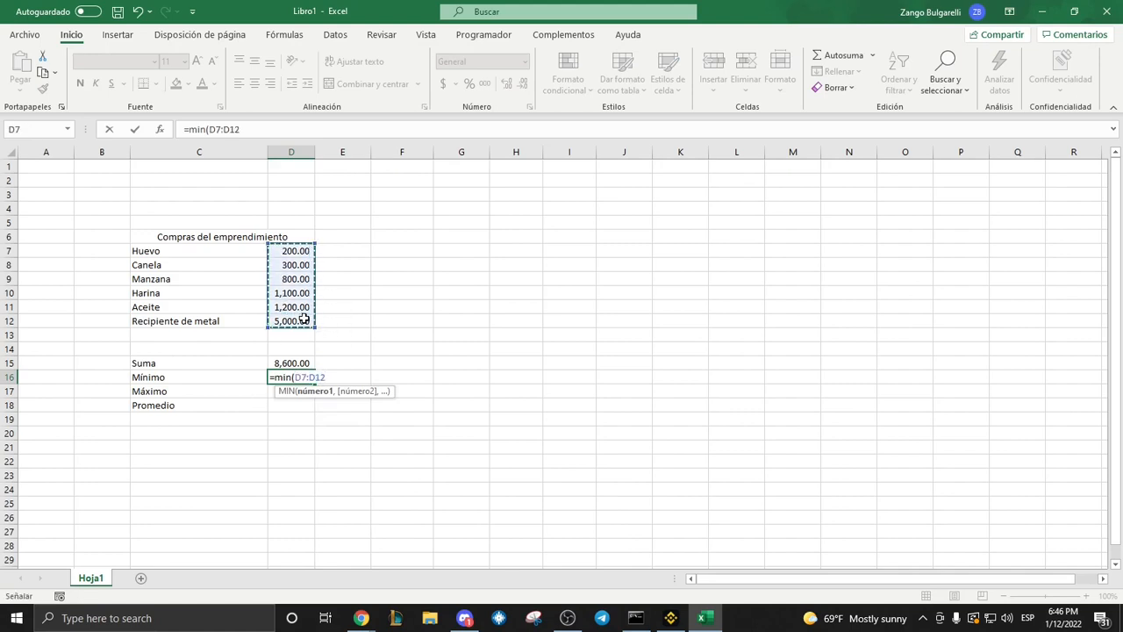
text())
key(Return)
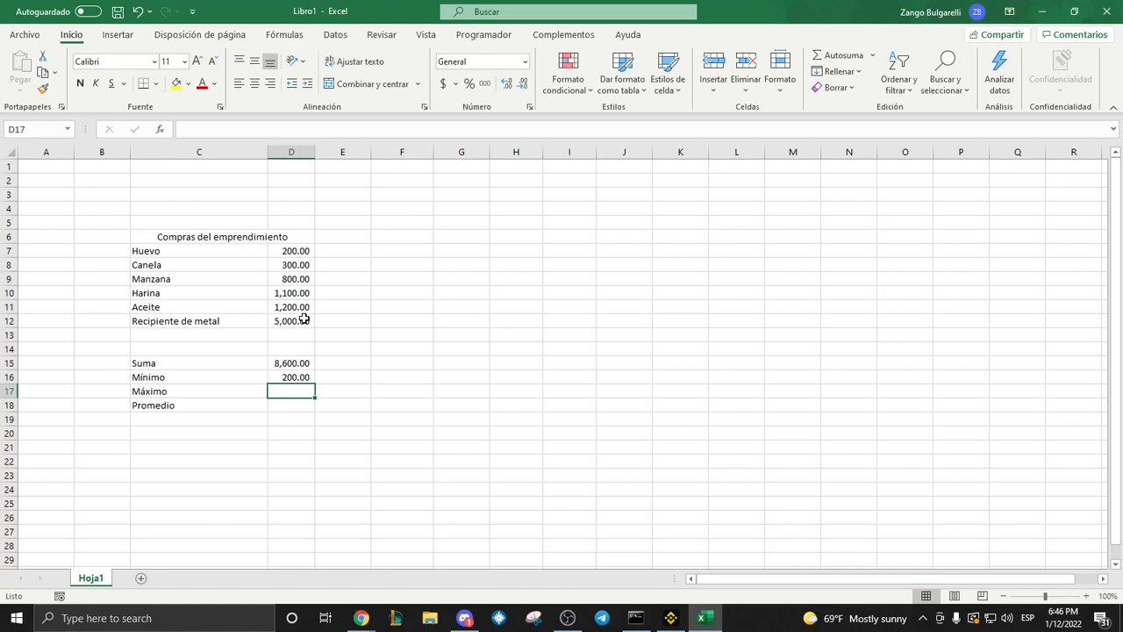
Enter the formula =max(D7:D12) in cell D17 beside "Máximo" to get the largest purchase amount.
text(=)
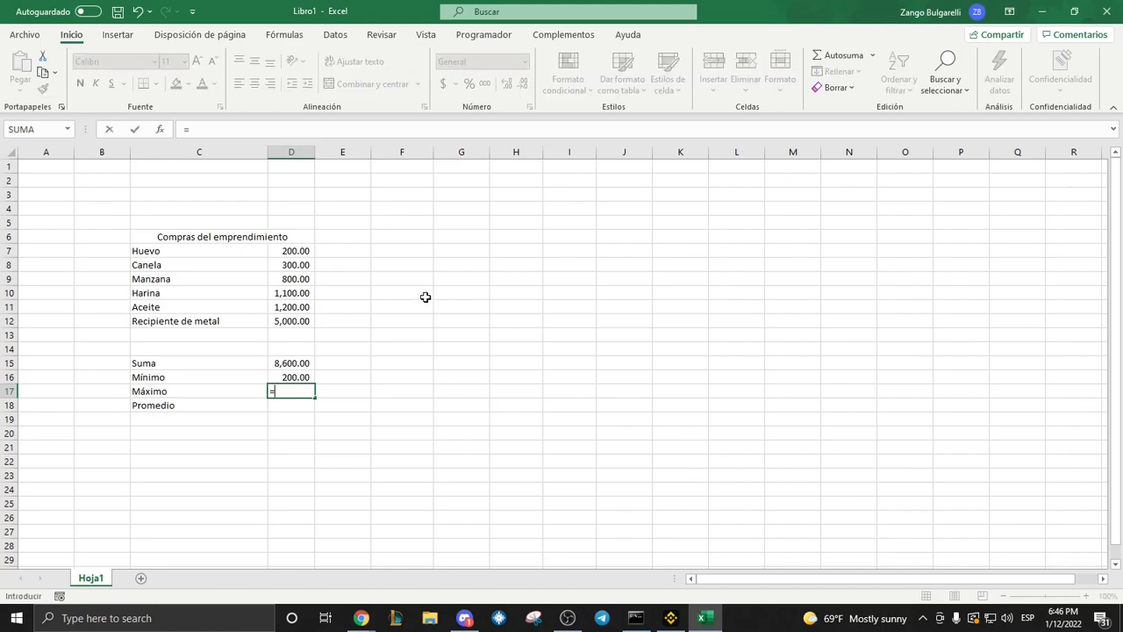
text(max)
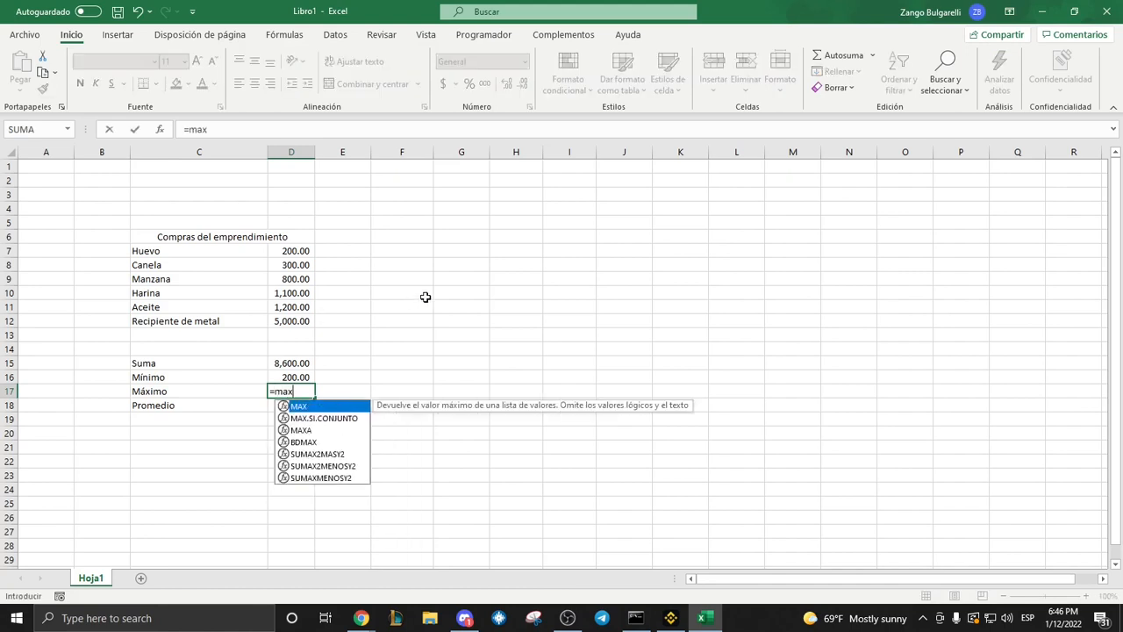
text(()
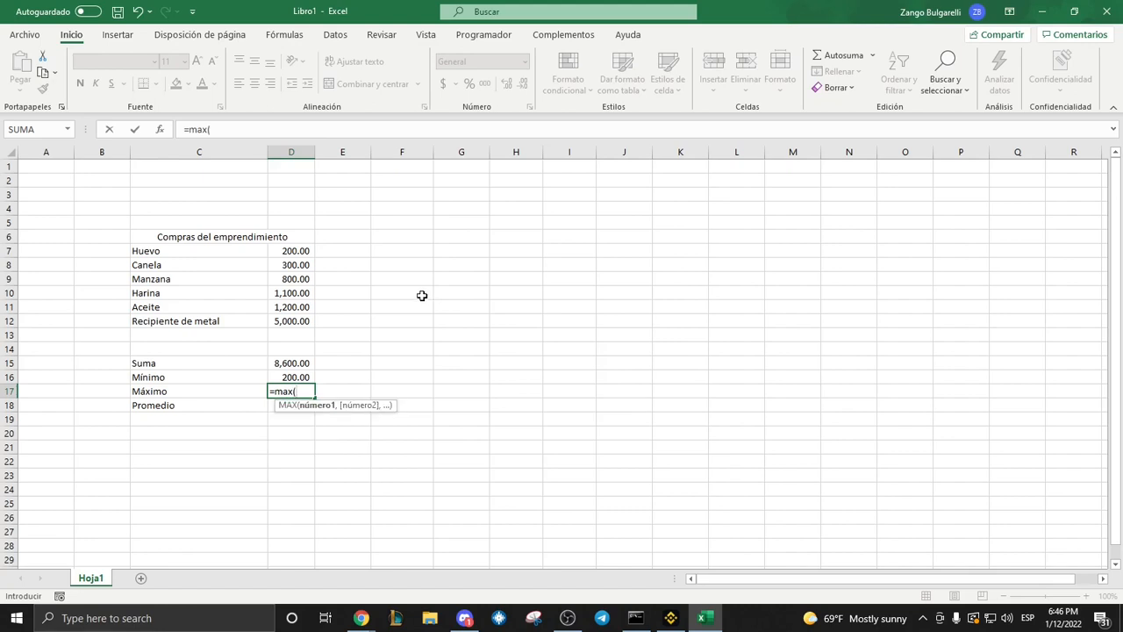
drag(297, 252, 326, 316)
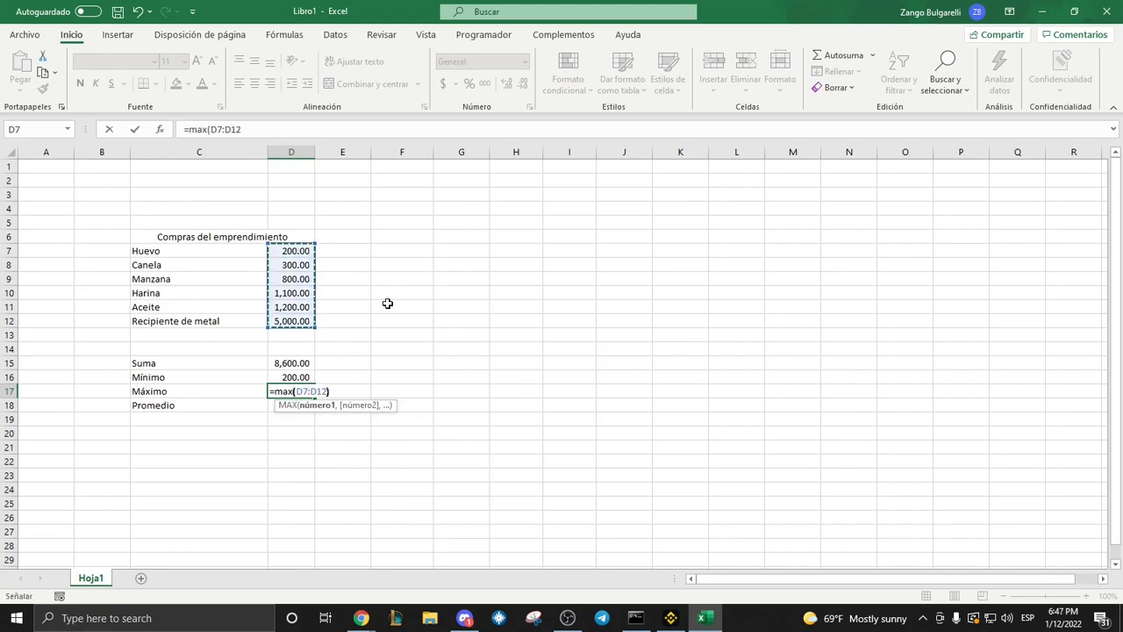
text())
key(Return)
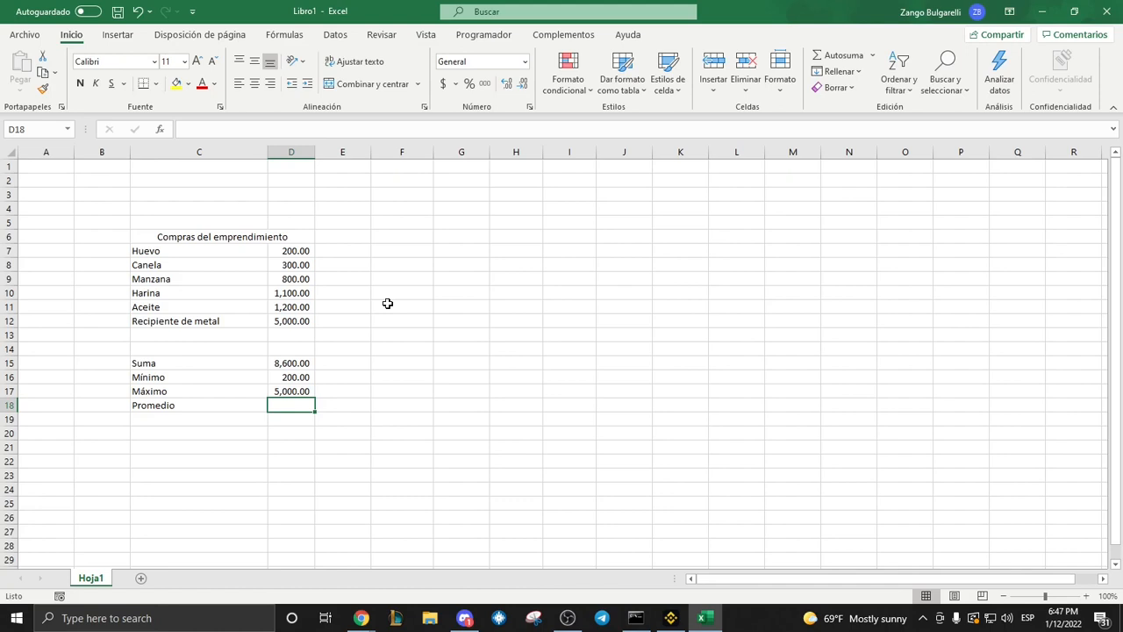
Enter the formula =promedio(D7:D12) in cell D18 beside "Promedio" to average the purchase amounts.
text(=)
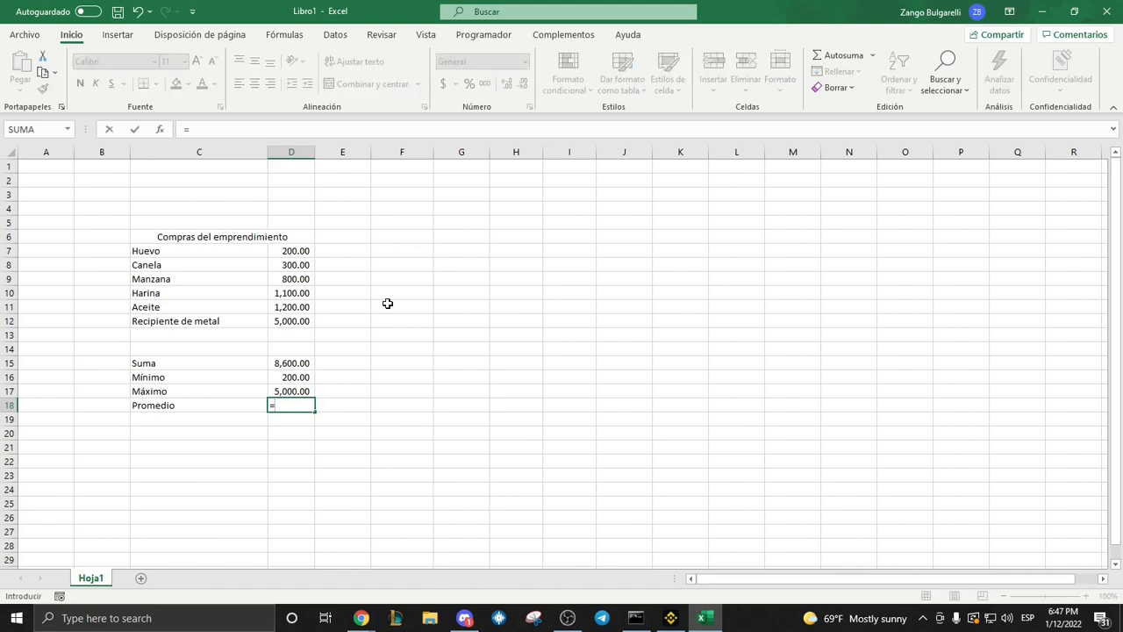
text(promedio)
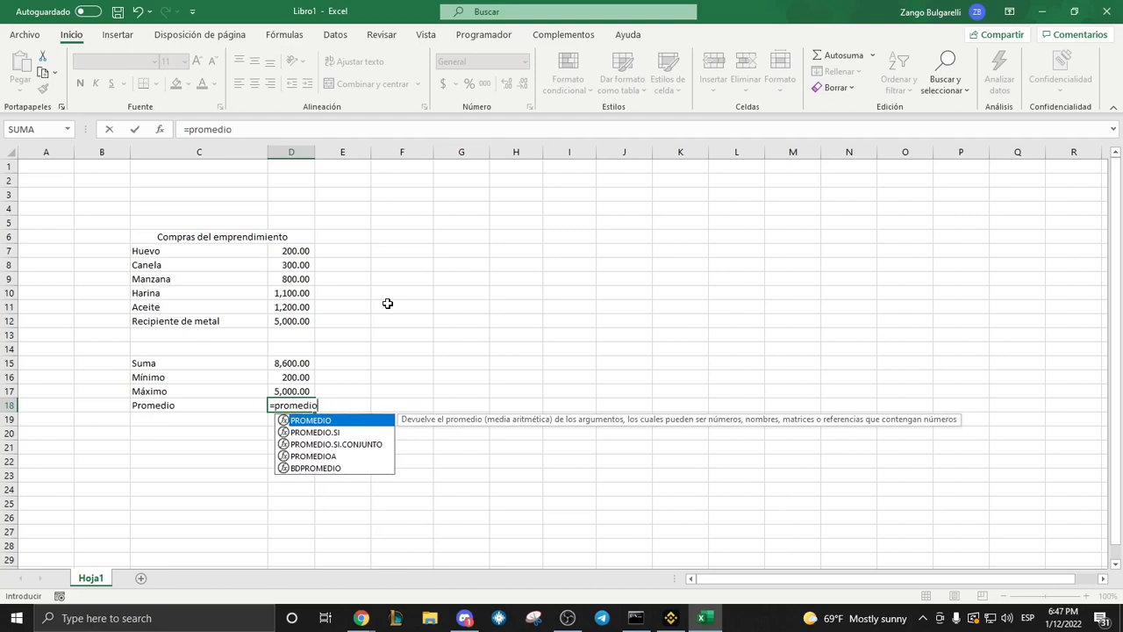
text(()
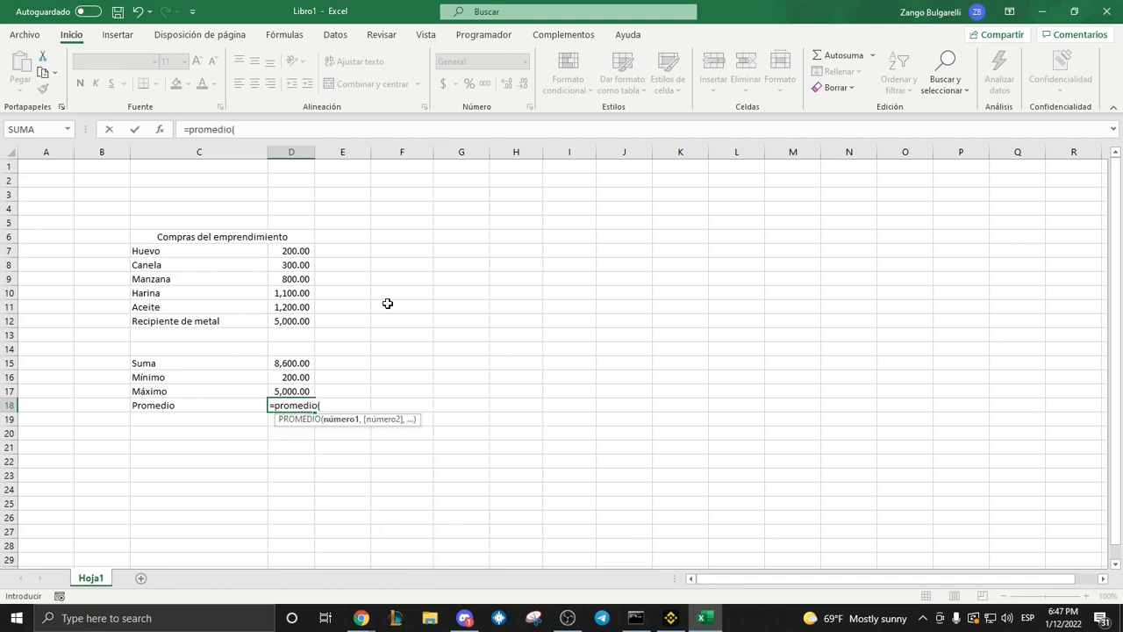
drag(296, 251, 293, 318)
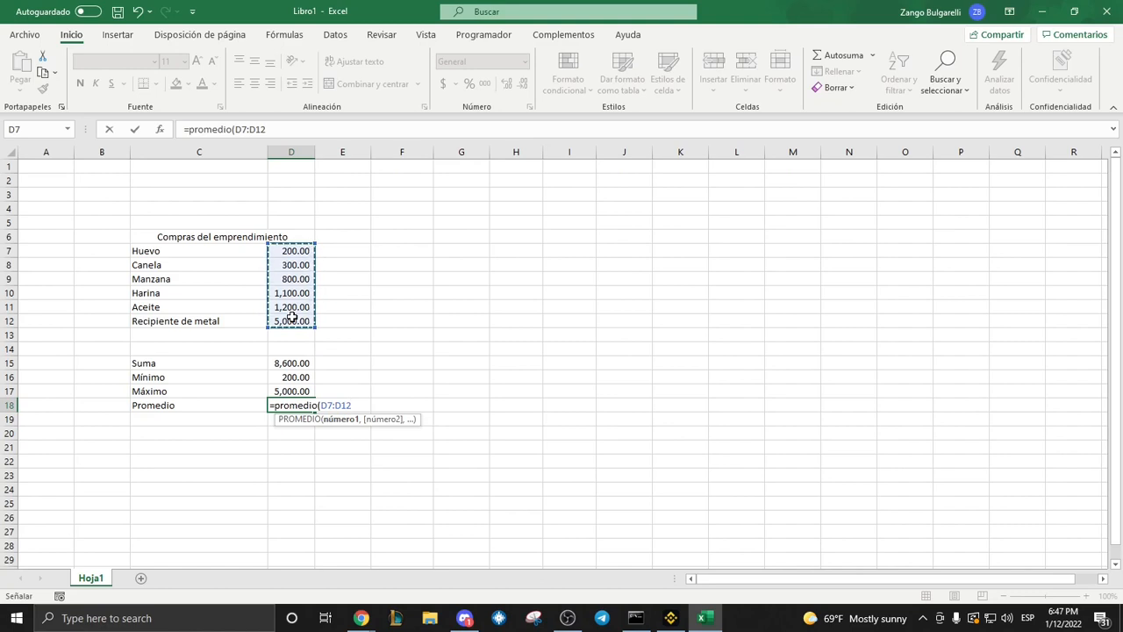
text())
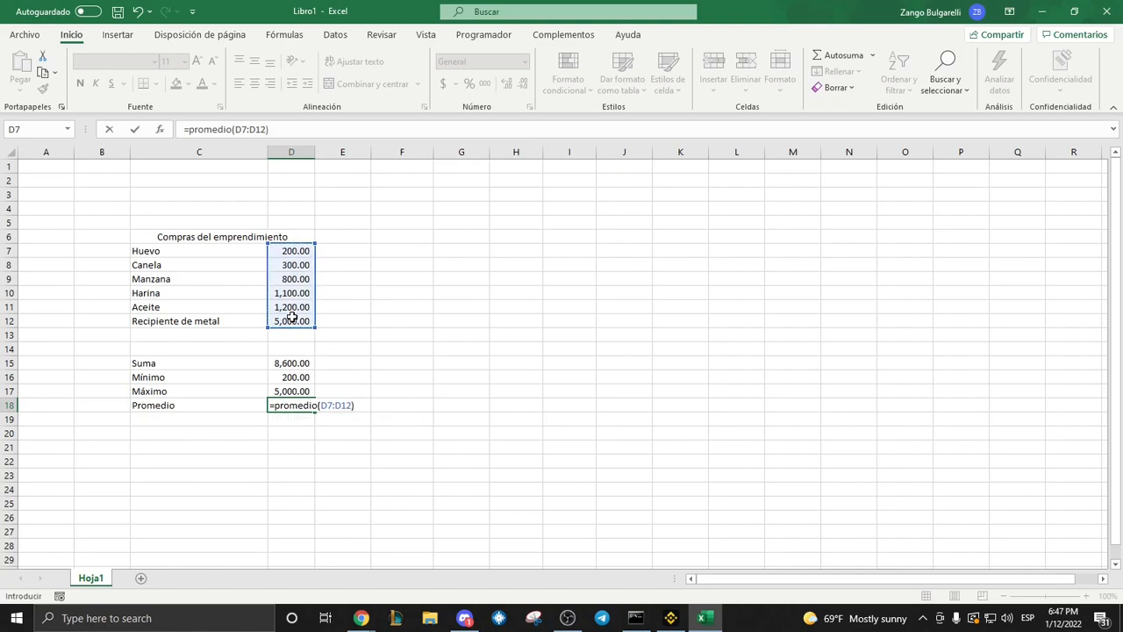
key(Return)
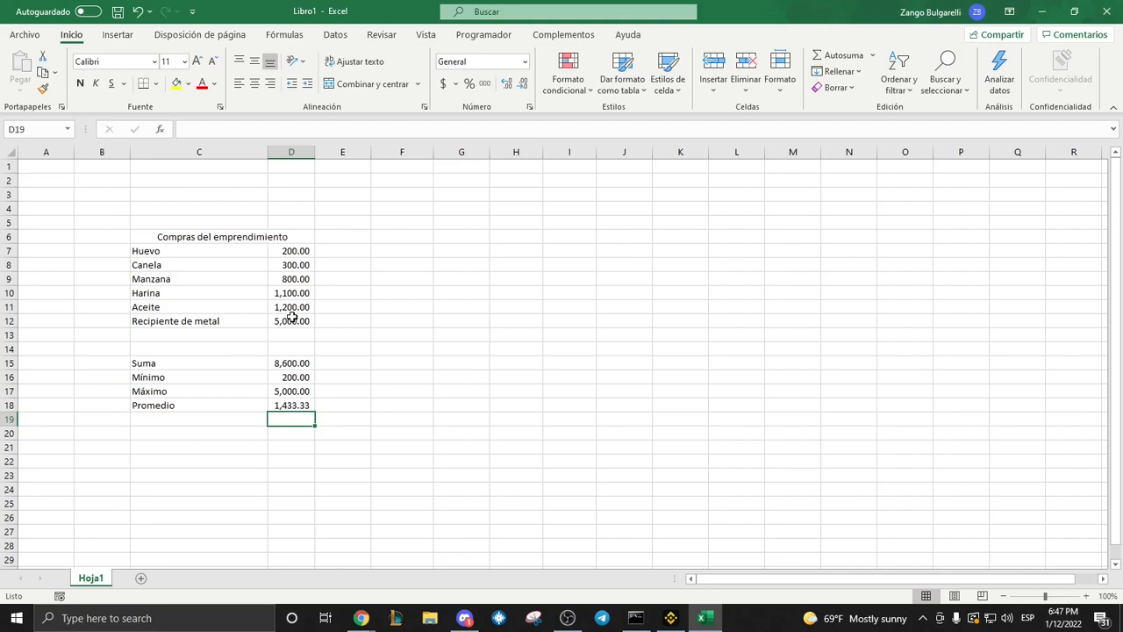
Convert the purchases range C7:D12 into a table, leaving the option that the table has headers off.
click(282, 352)
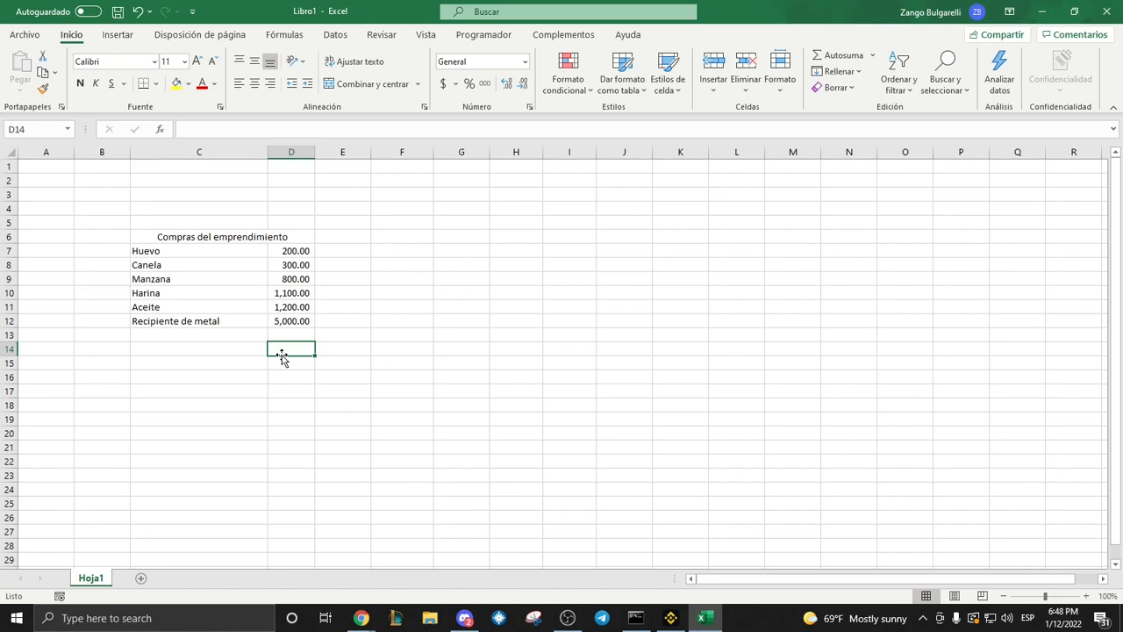
click(192, 250)
drag(192, 250, 296, 320)
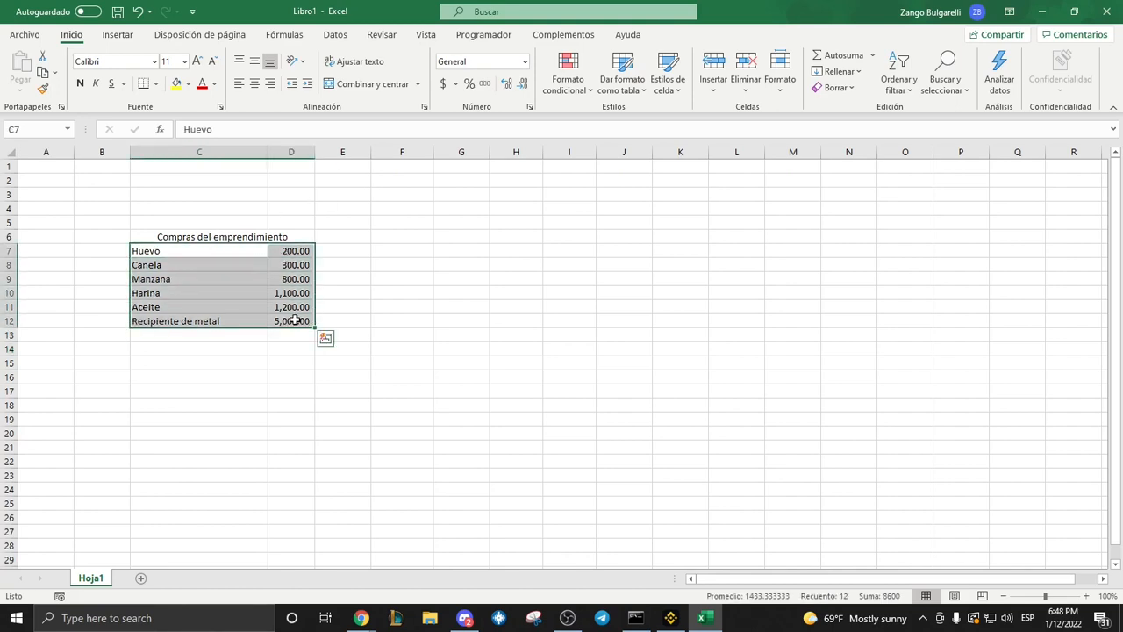
click(121, 35)
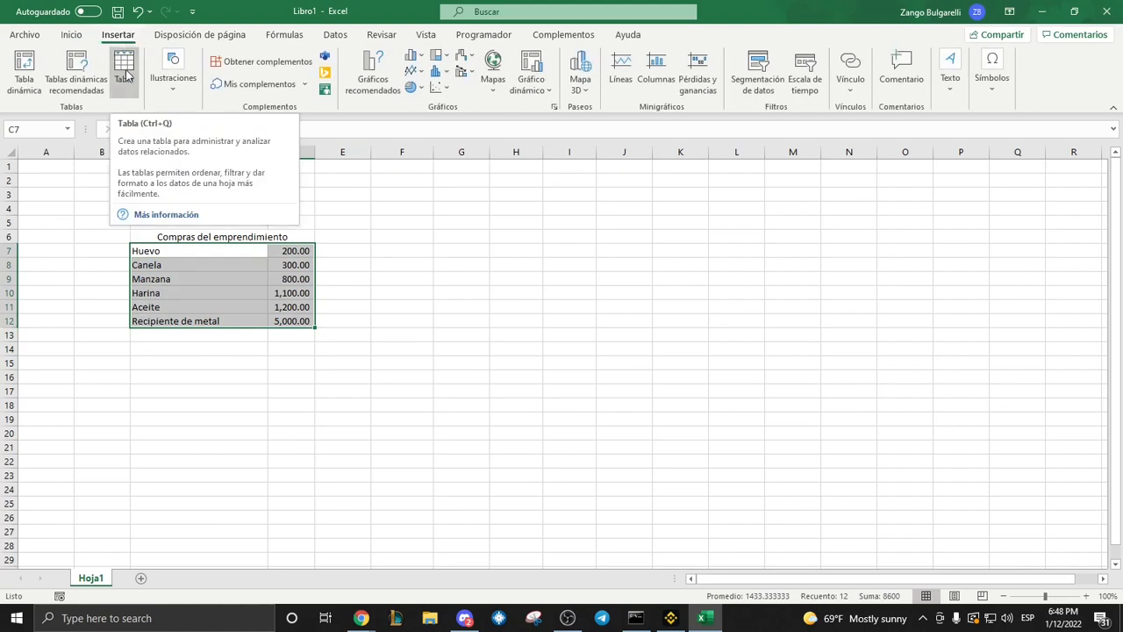
click(125, 70)
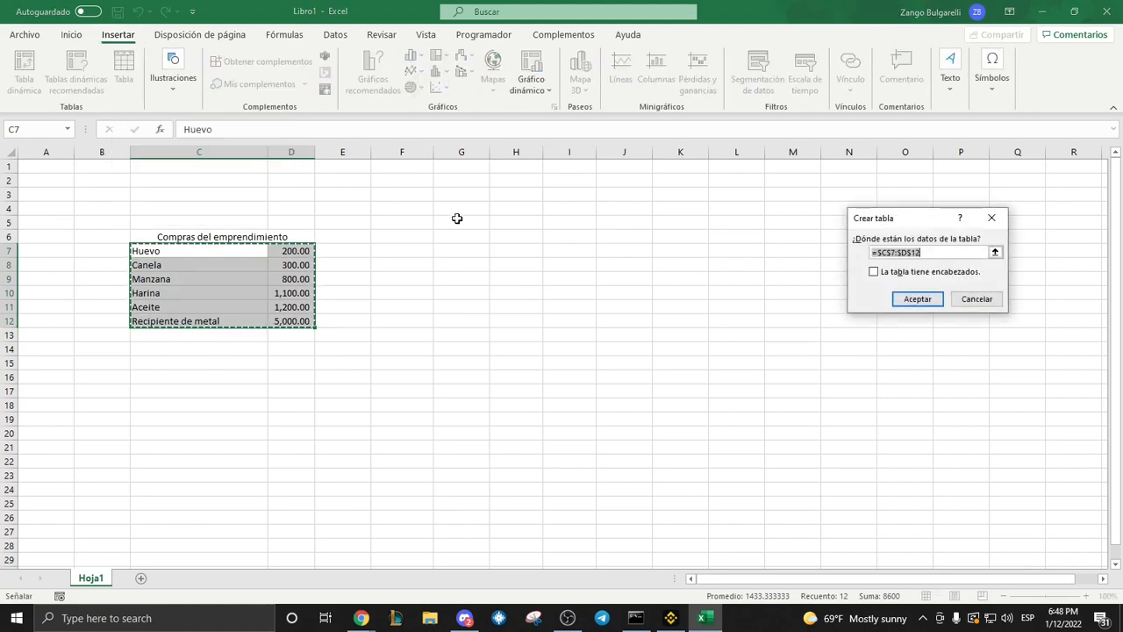
click(913, 299)
click(447, 276)
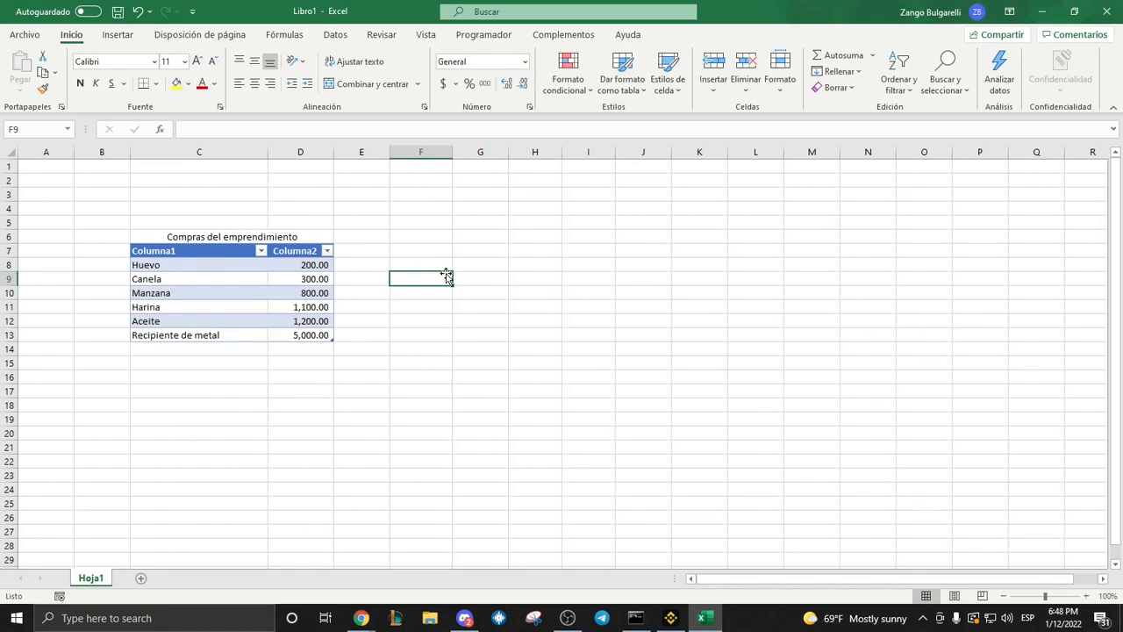
Rename the table's two column headers in C7 and D7 as "Producto" and "Precio".
click(208, 248)
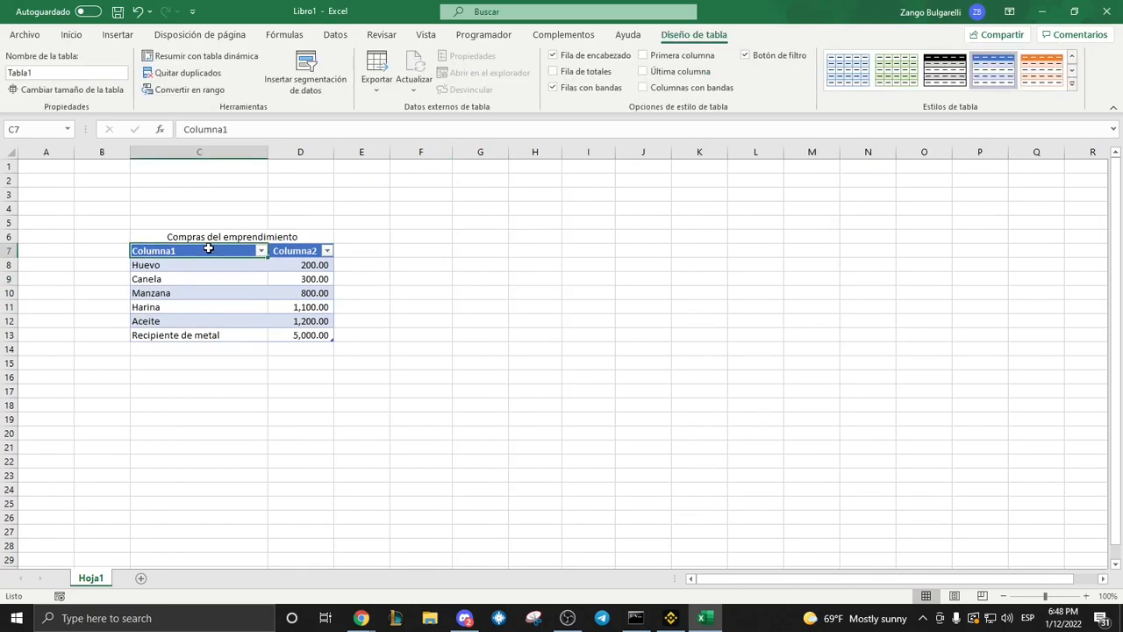
text(Produc)
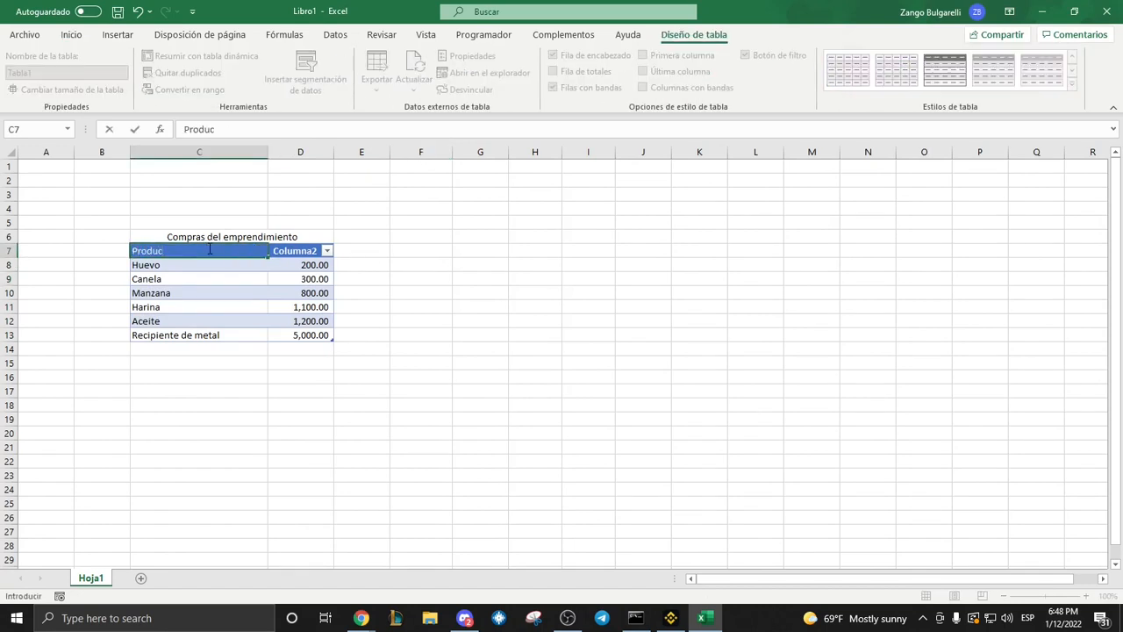
text(to)
key(Tab)
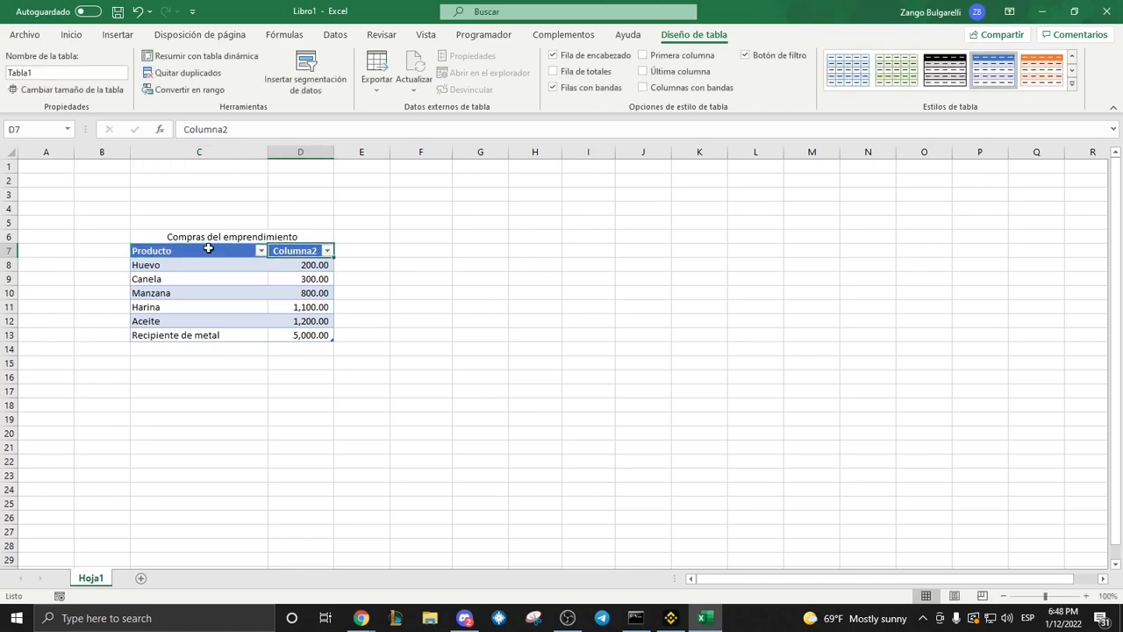
text(Precio)
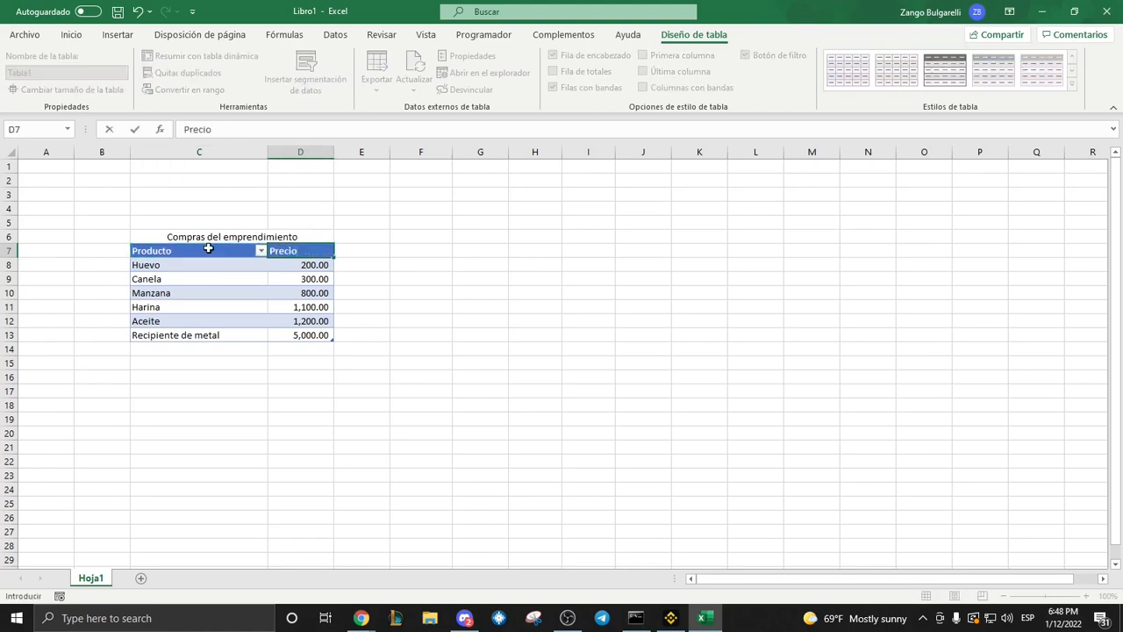
click(500, 274)
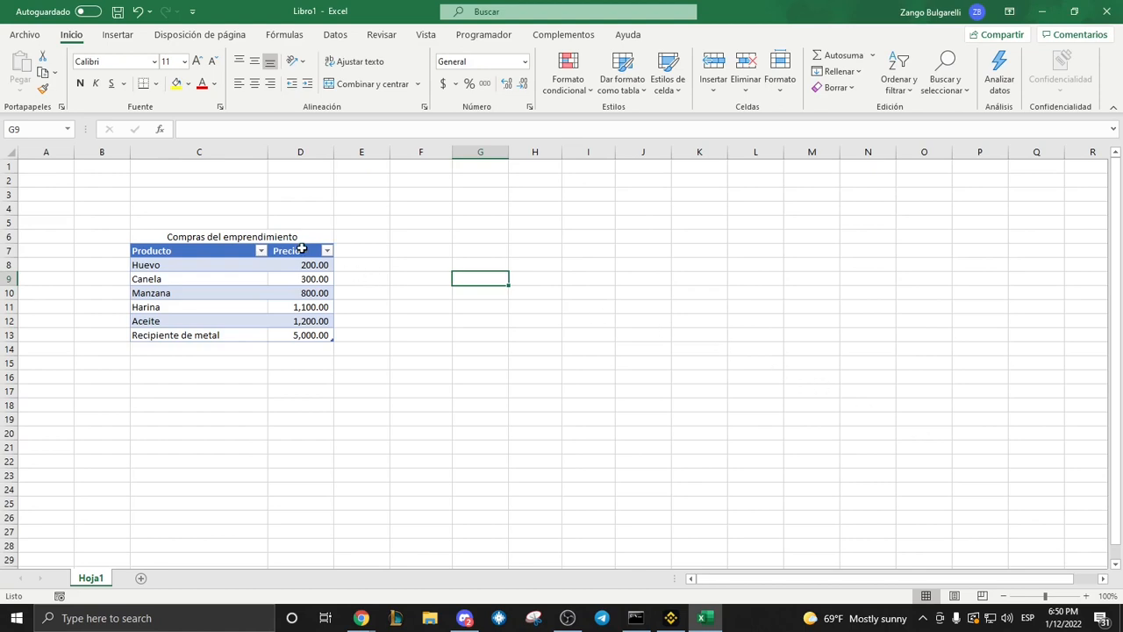
Extend the table with two new columns headed "Cantidad" in E7 and "Precio total" in F7.
click(355, 253)
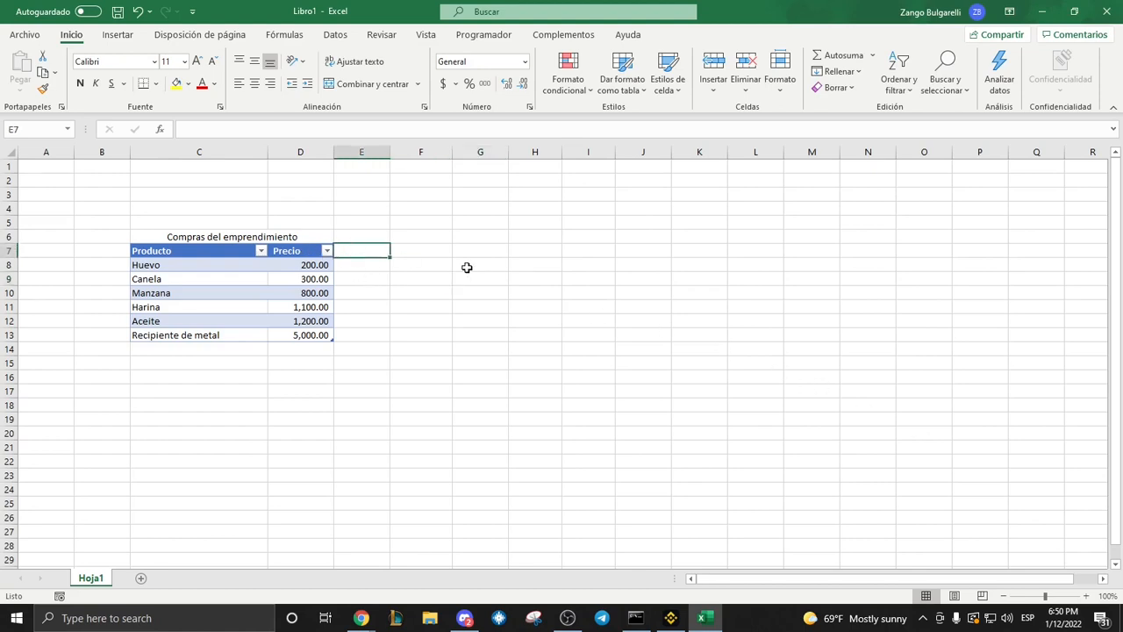
text(Cantidad)
key(Return)
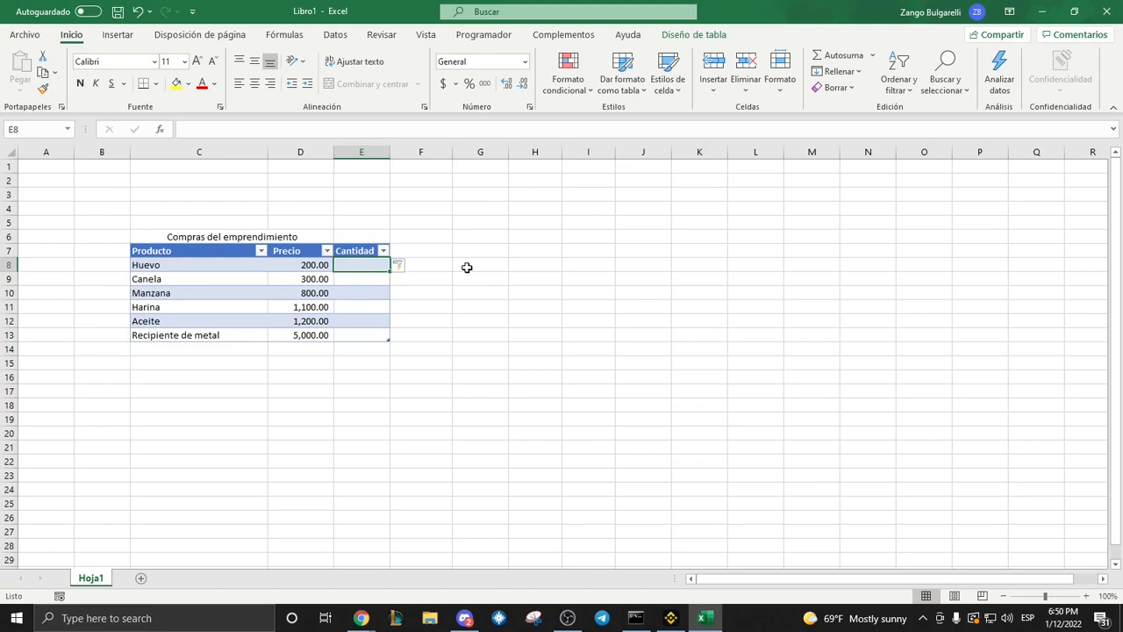
click(422, 249)
text(Precio total)
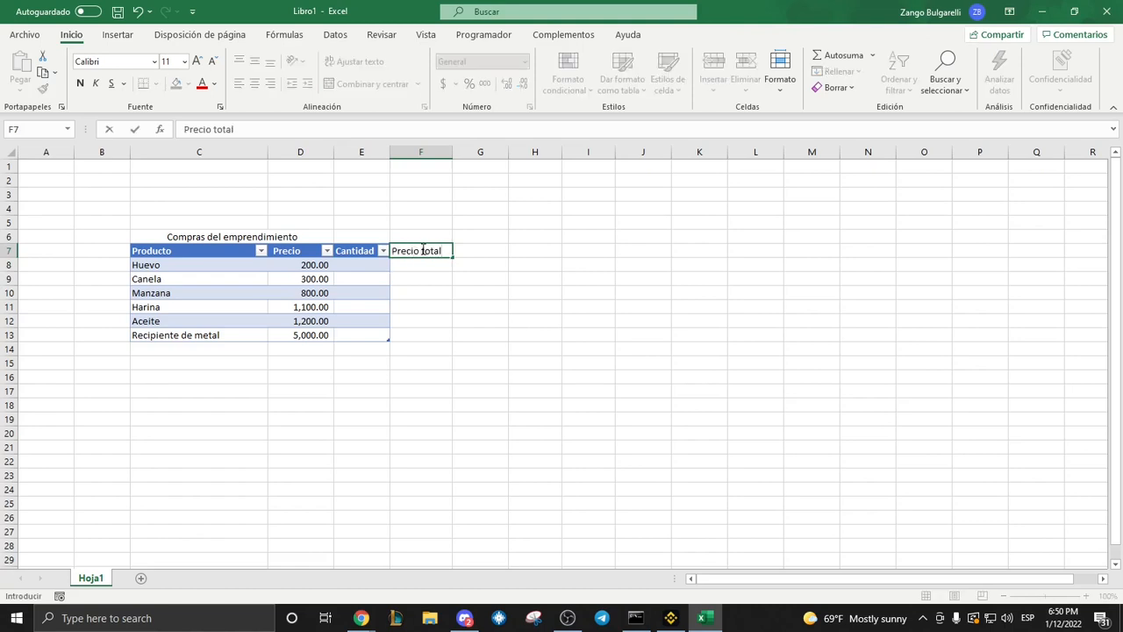
key(Return)
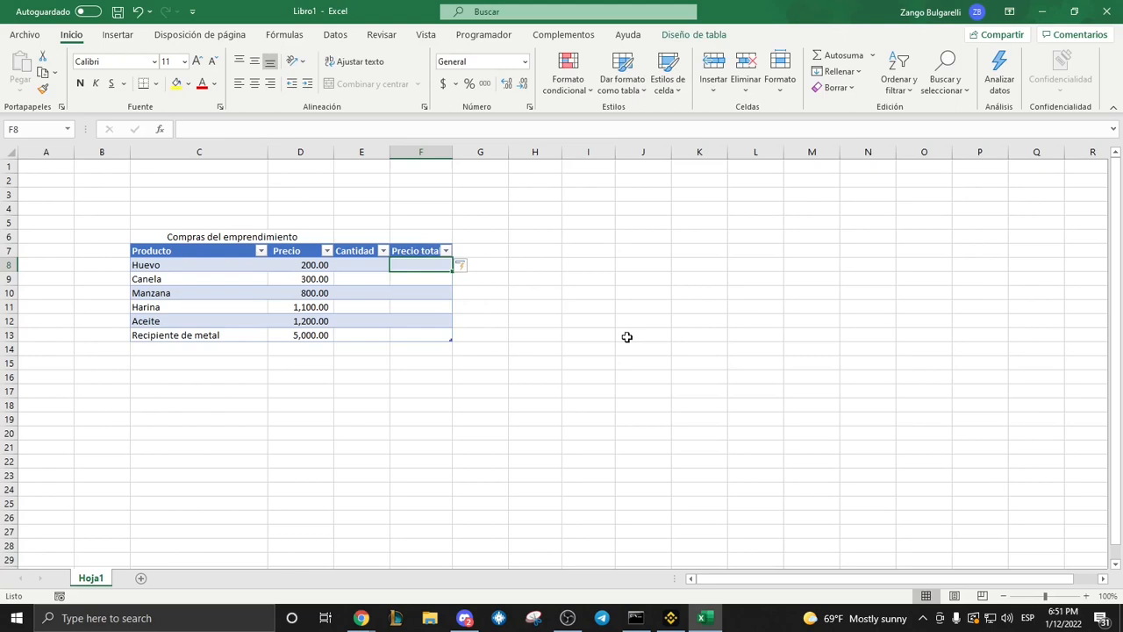
key(Left)
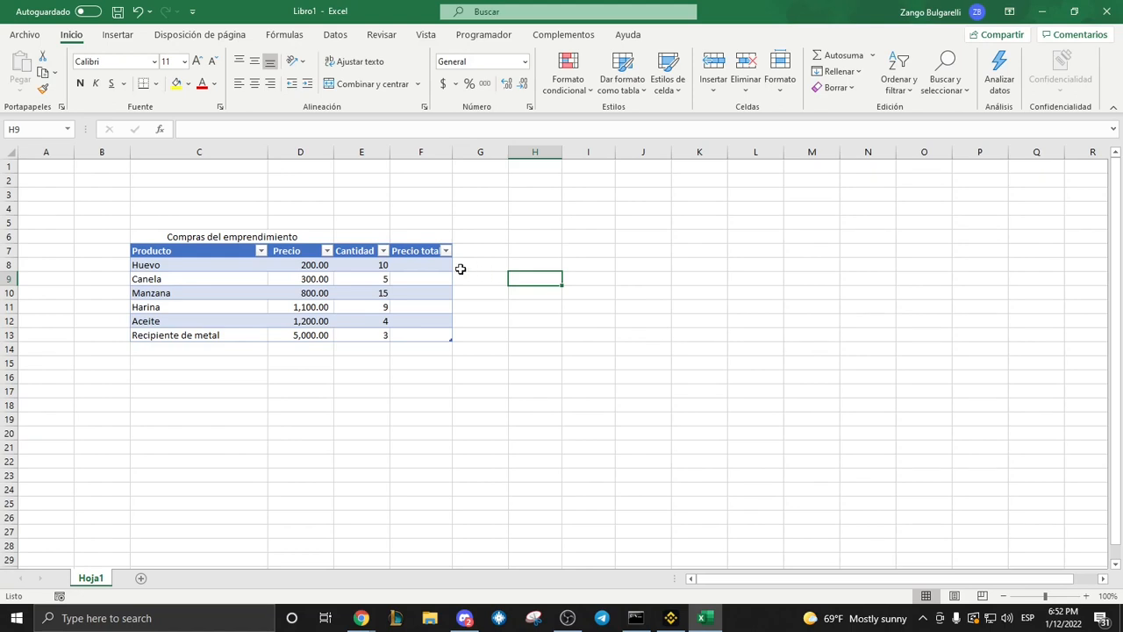
click(426, 264)
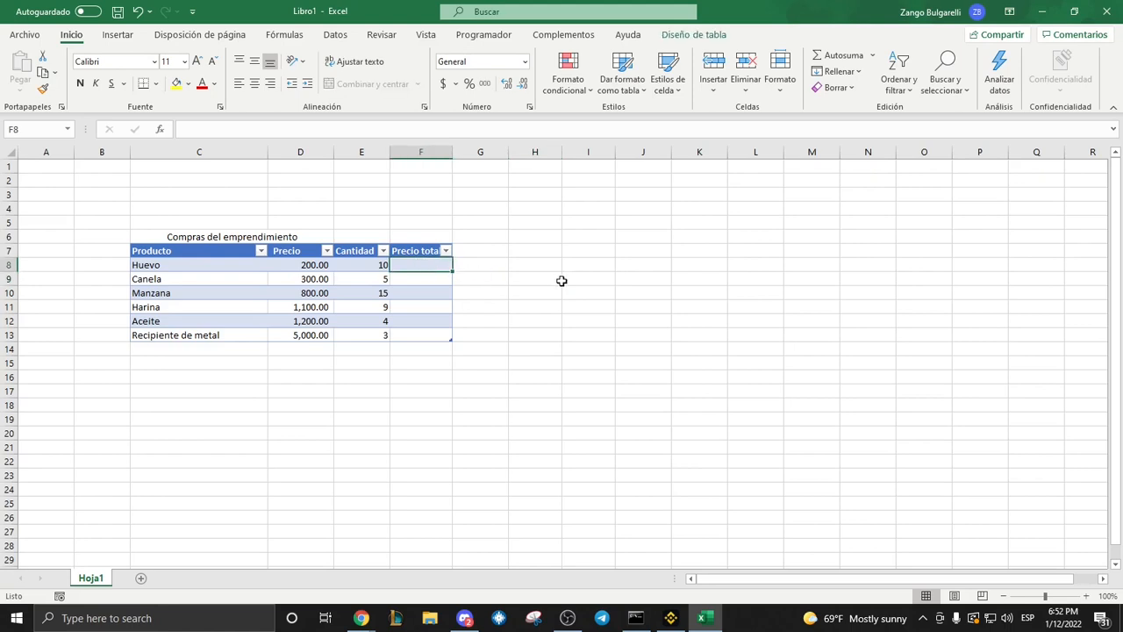
text(=)
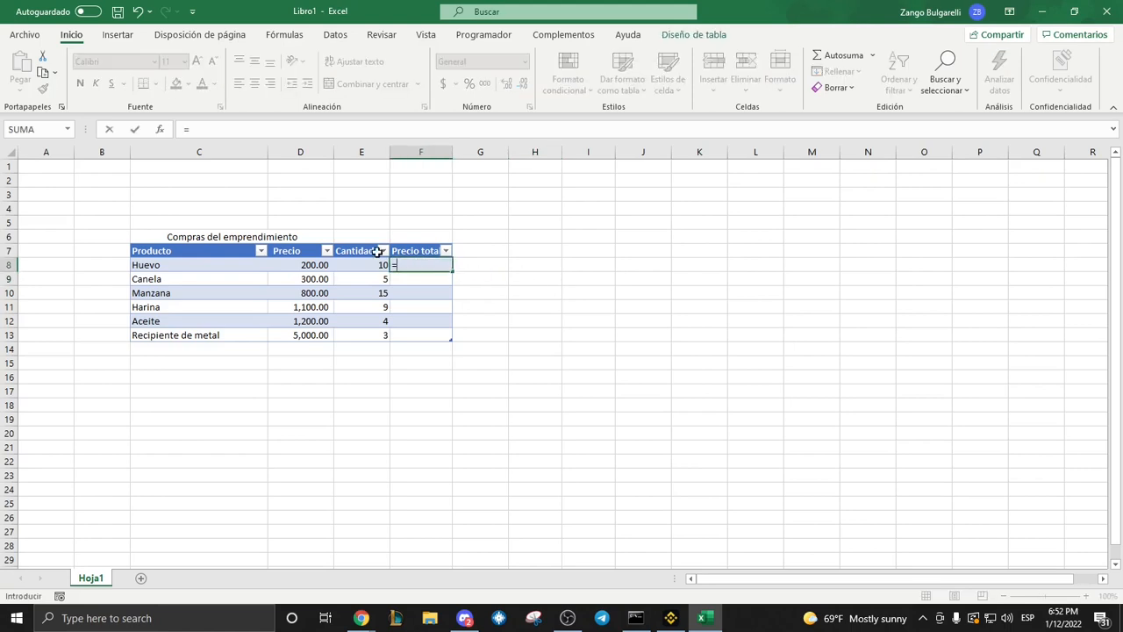
click(312, 264)
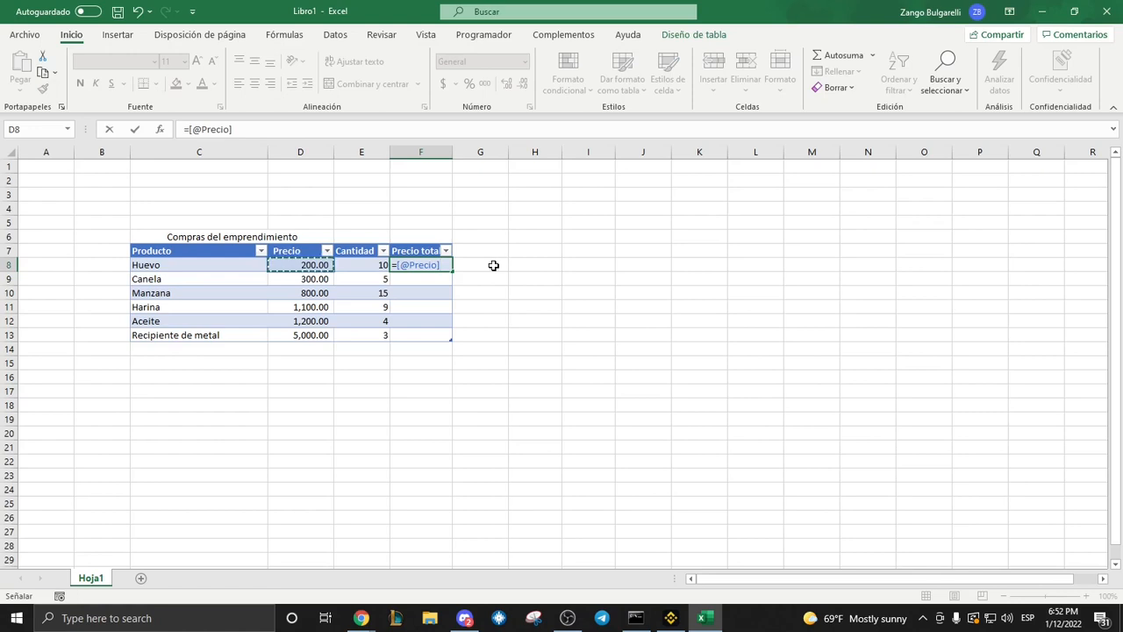
text(*)
click(359, 265)
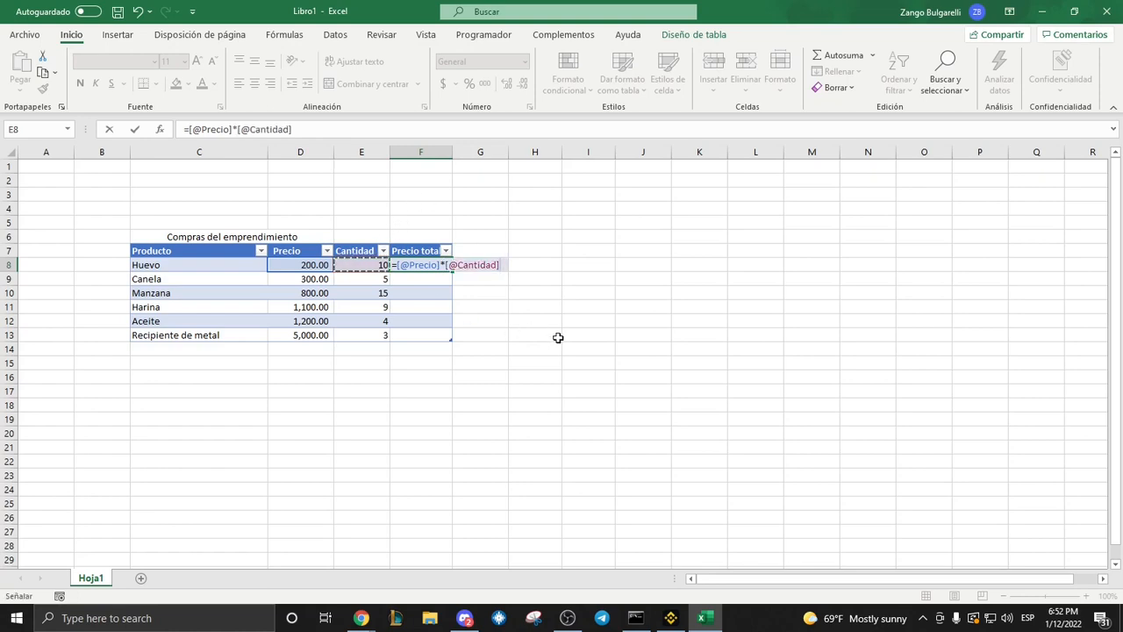
key(Return)
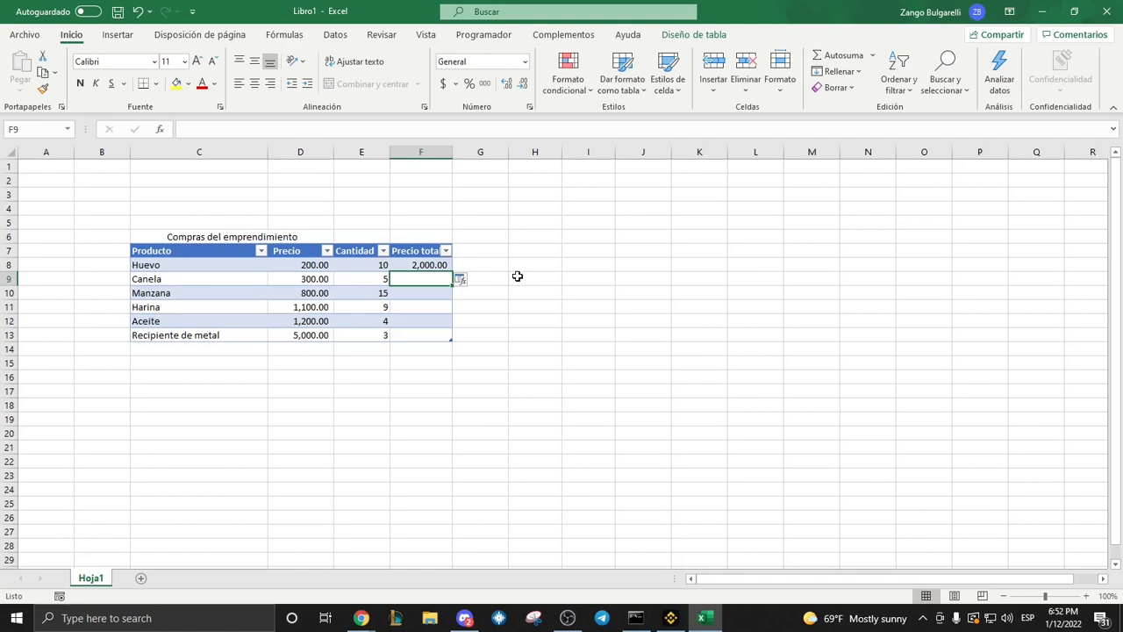
Fill the total price formula from F8 down to F13 and check the copied formula in F9.
key(Up)
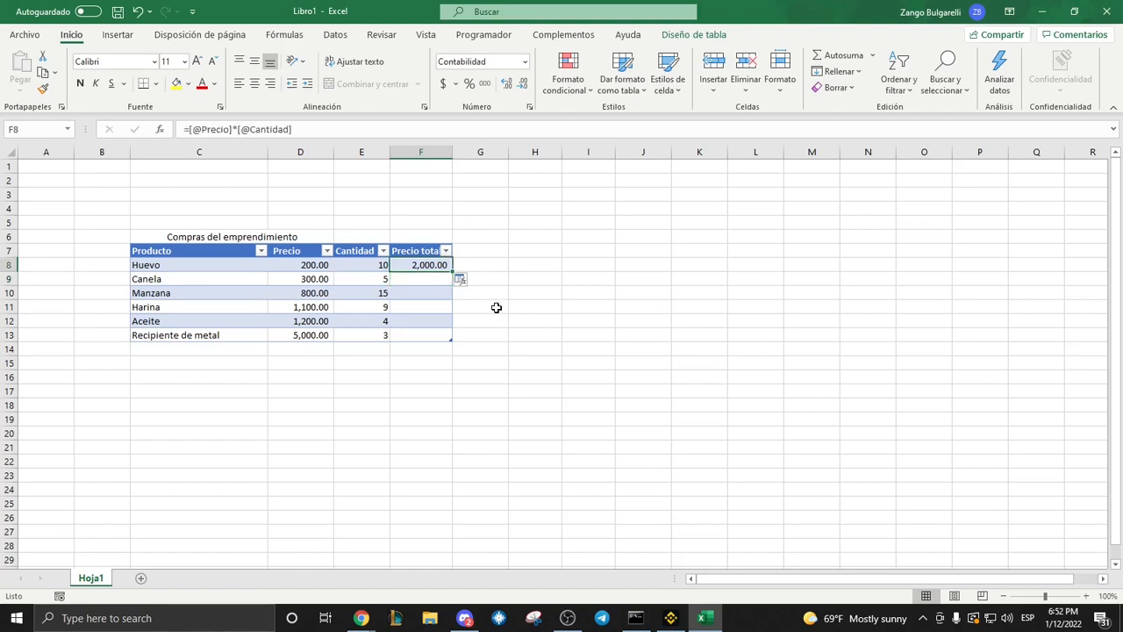
double_click(452, 273)
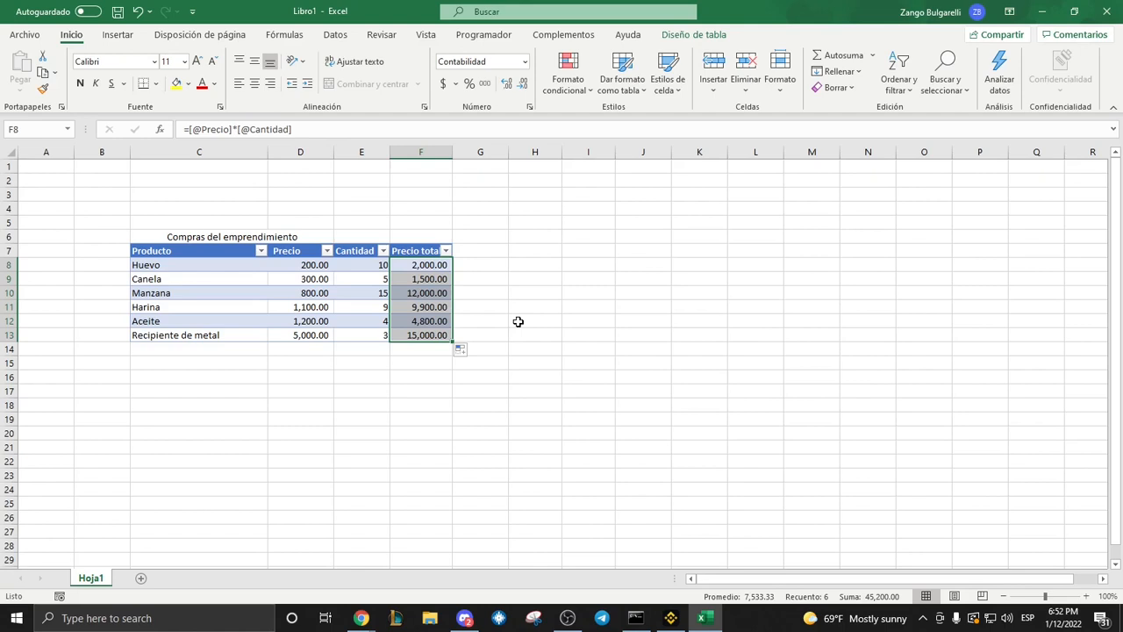
click(433, 281)
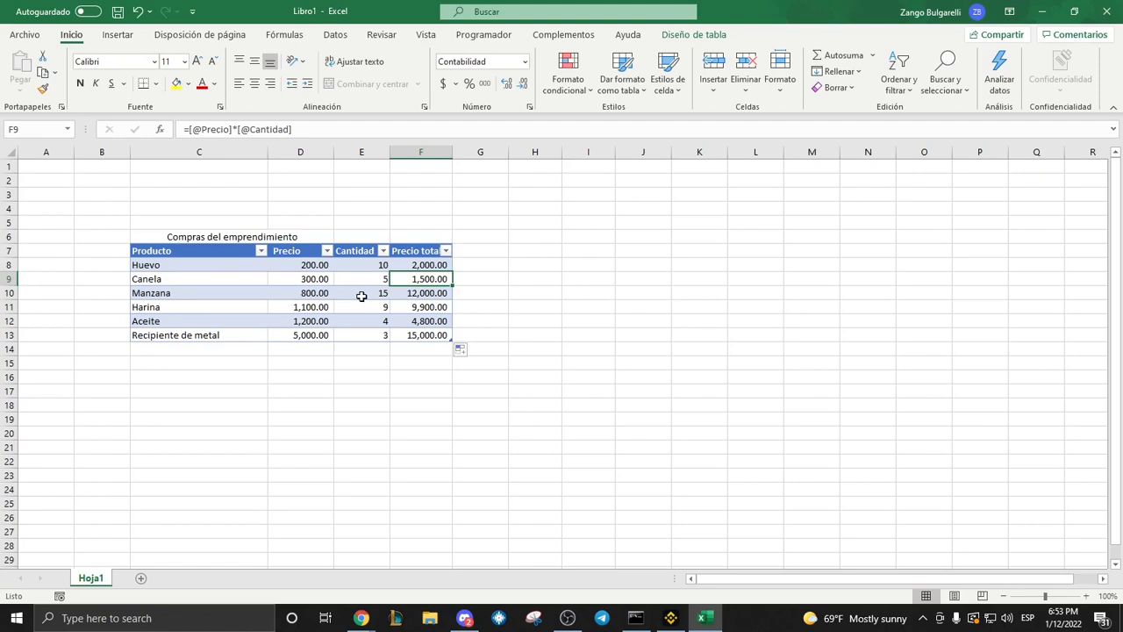
Check the copied total price formula for "Manzana" in cell F10.
click(417, 293)
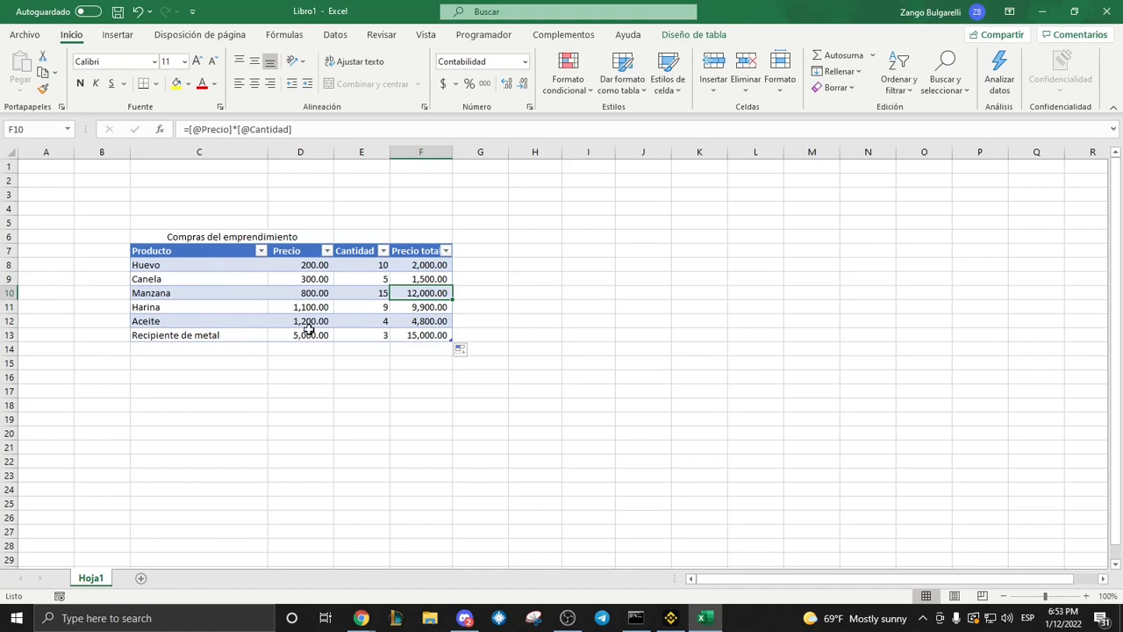
click(392, 356)
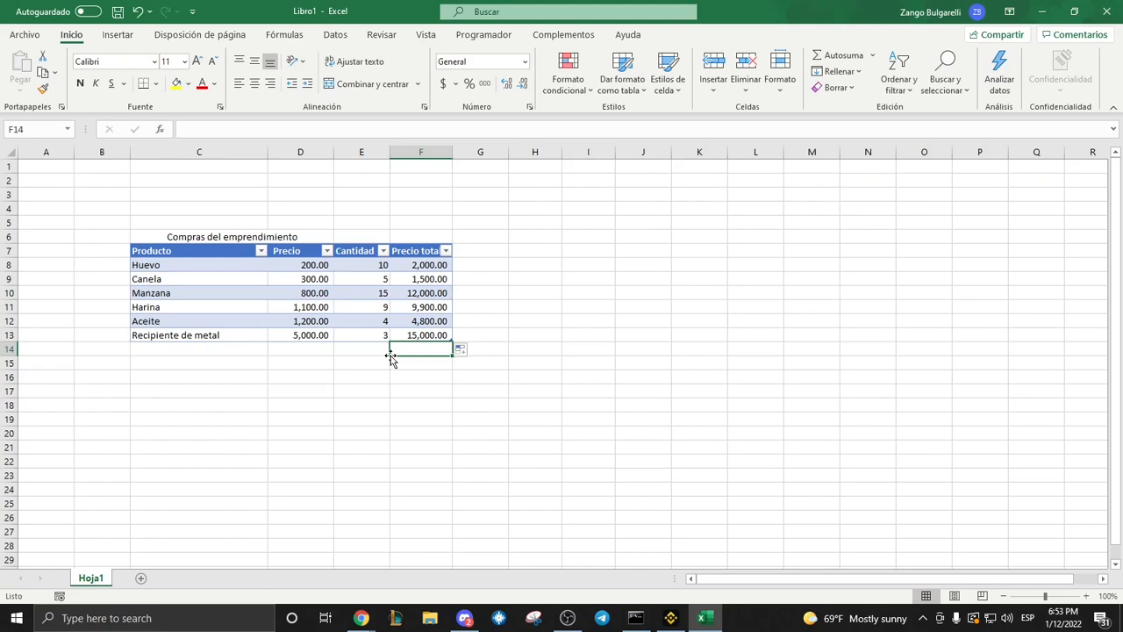
click(301, 390)
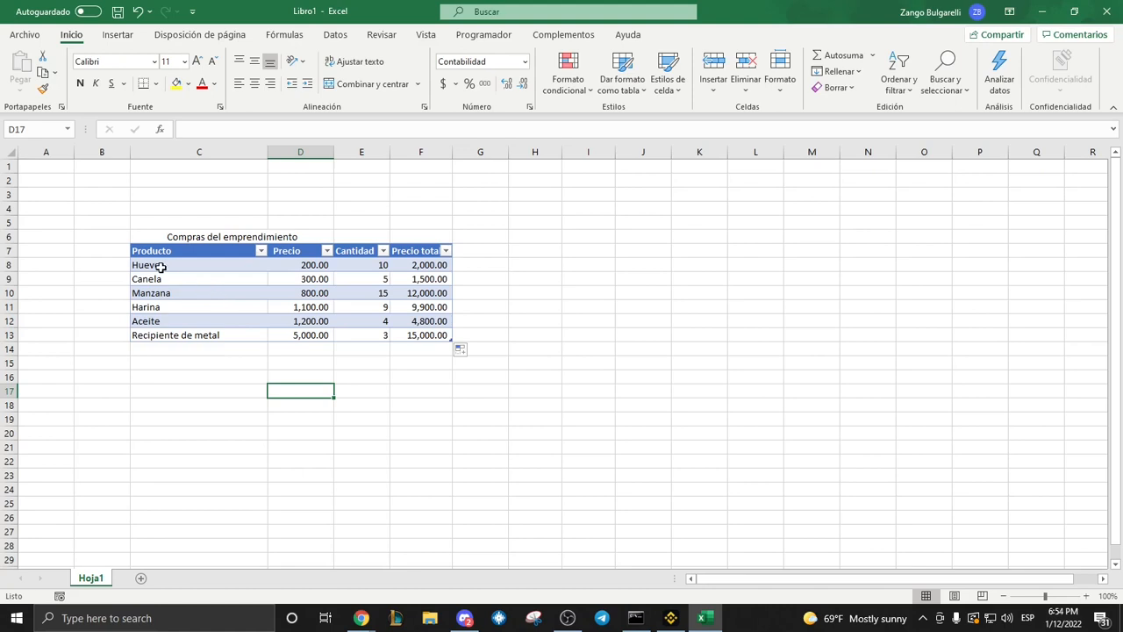
Insert a recommended clustered bar chart of the products and prices in C8:D13 and place it beside the table.
drag(161, 266, 321, 331)
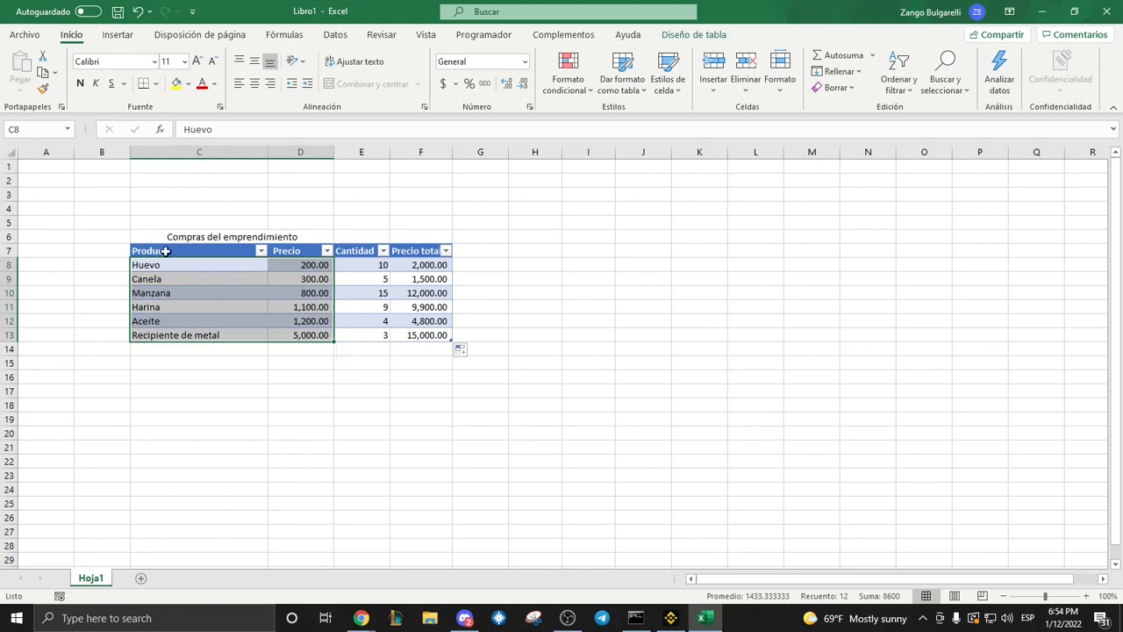
click(114, 37)
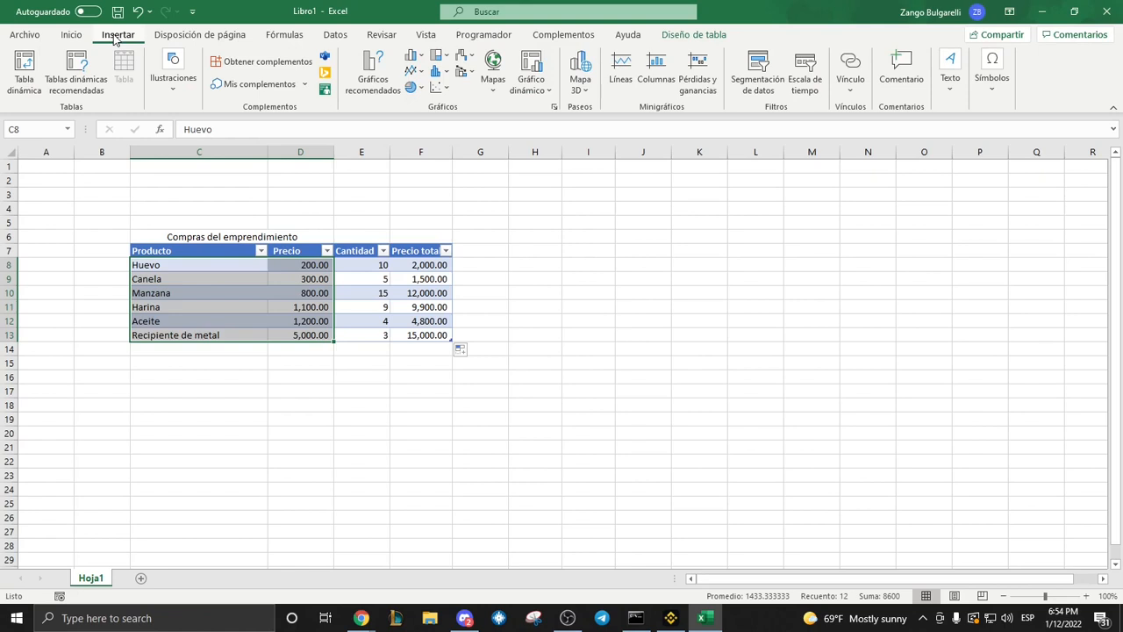
click(371, 74)
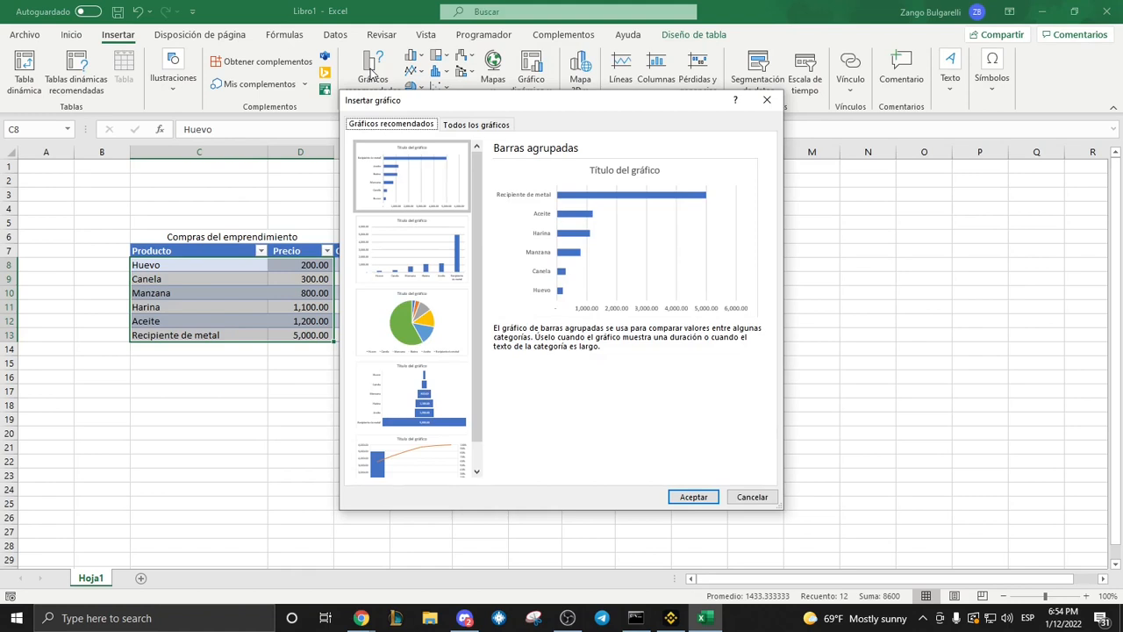
click(425, 321)
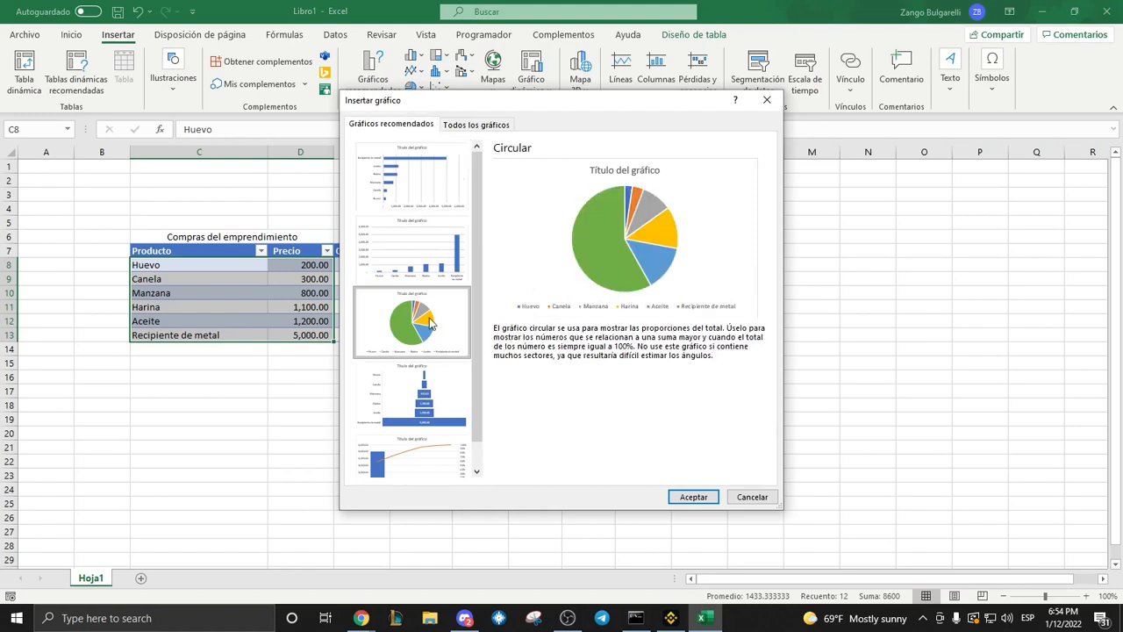
scroll(430, 322, down, 1)
scroll(430, 323, up, 1)
click(422, 181)
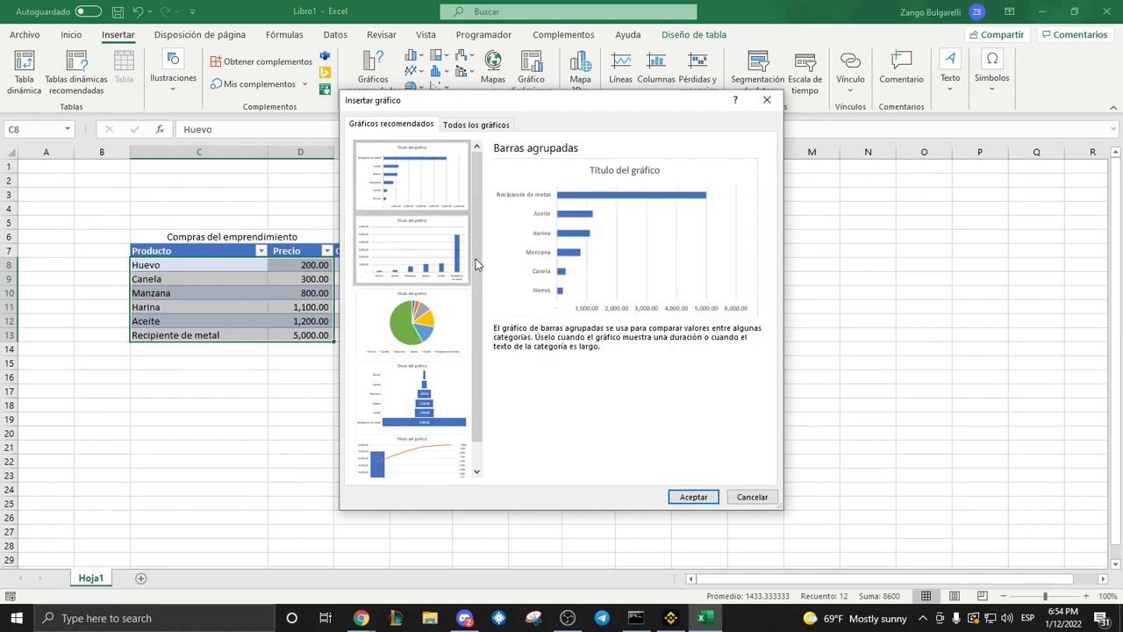
click(699, 497)
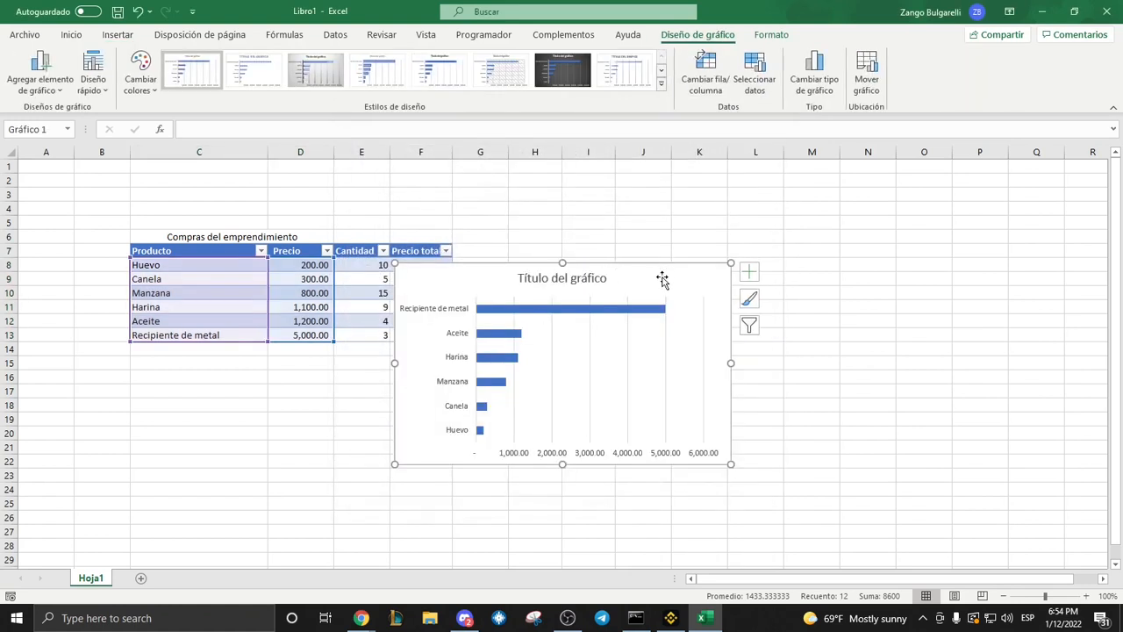
drag(667, 273, 796, 232)
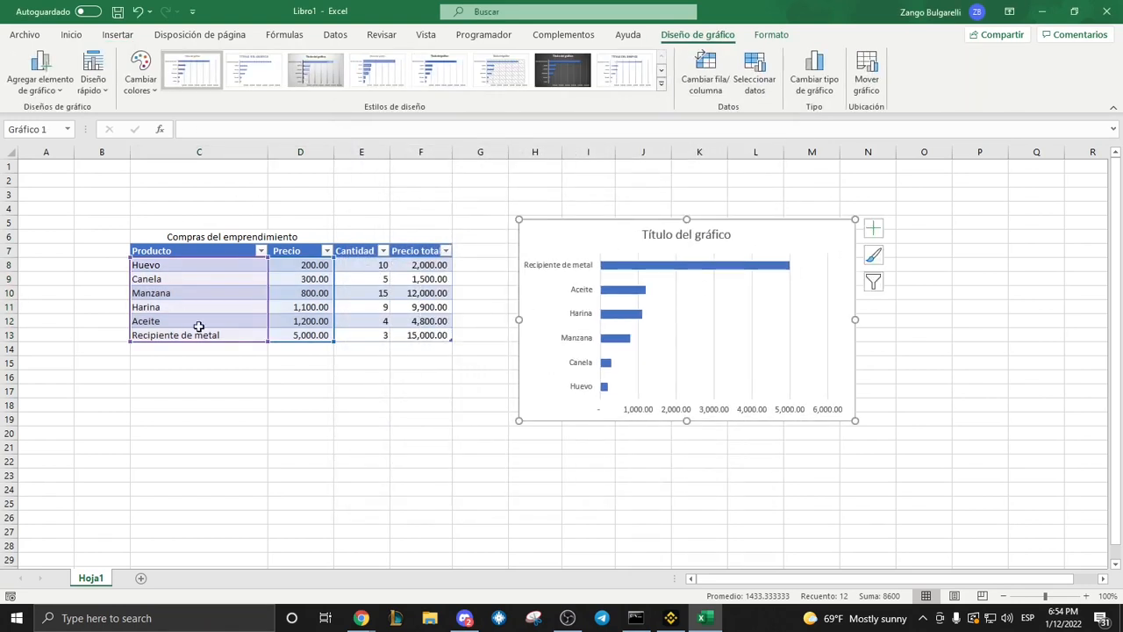
click(456, 394)
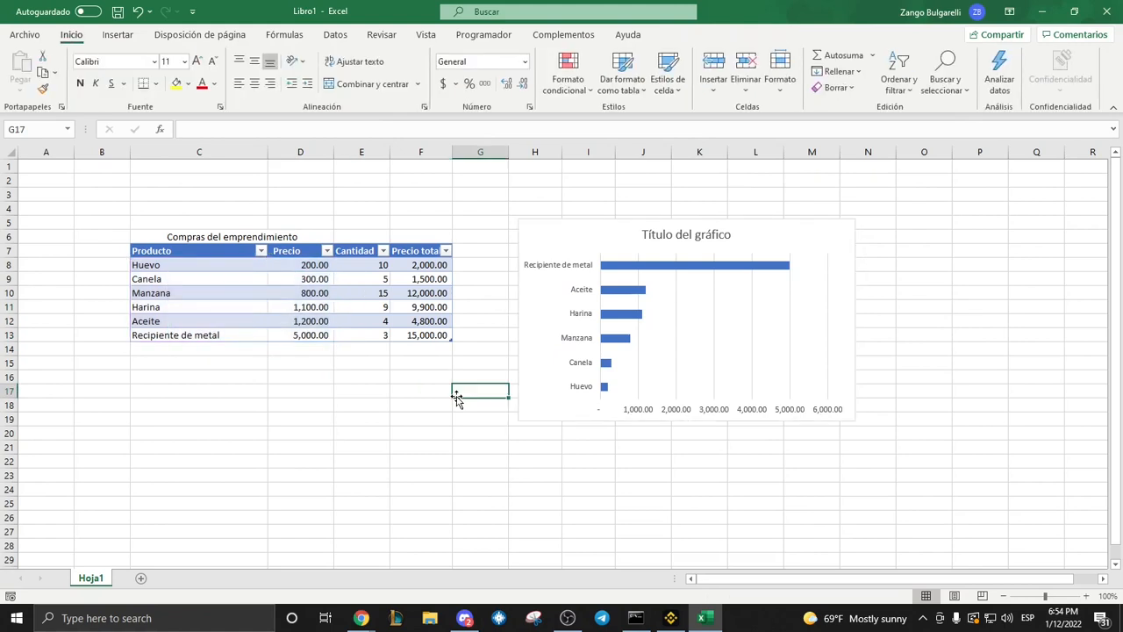
Inspect the longest and shortest bars of the price chart and delete the chart.
mouse_move(769, 265)
mouse_move(605, 395)
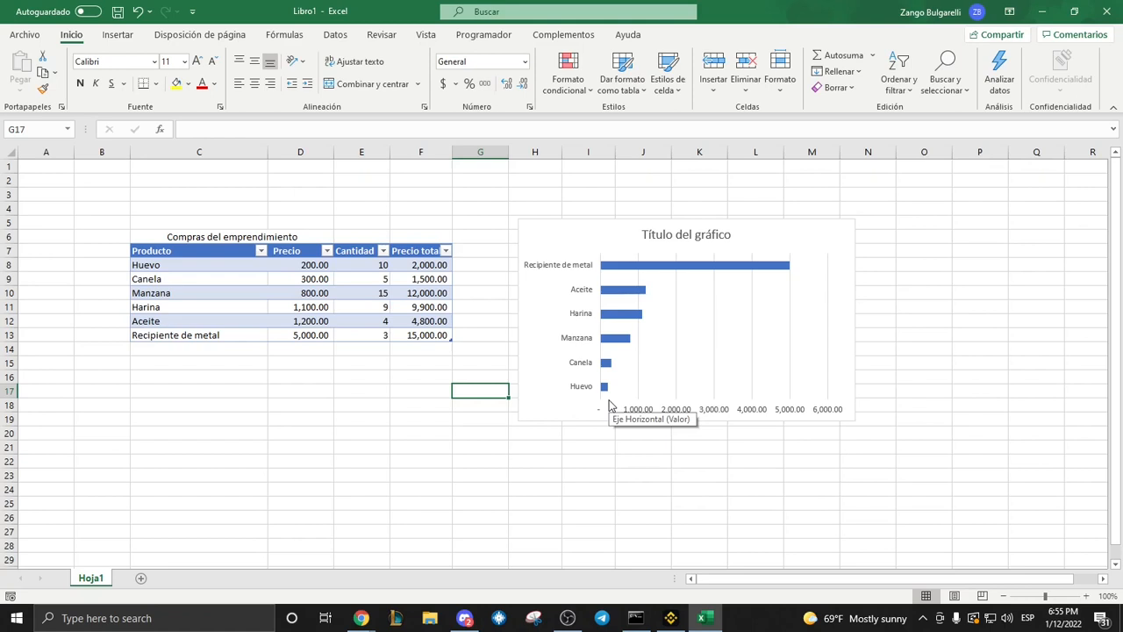
click(562, 227)
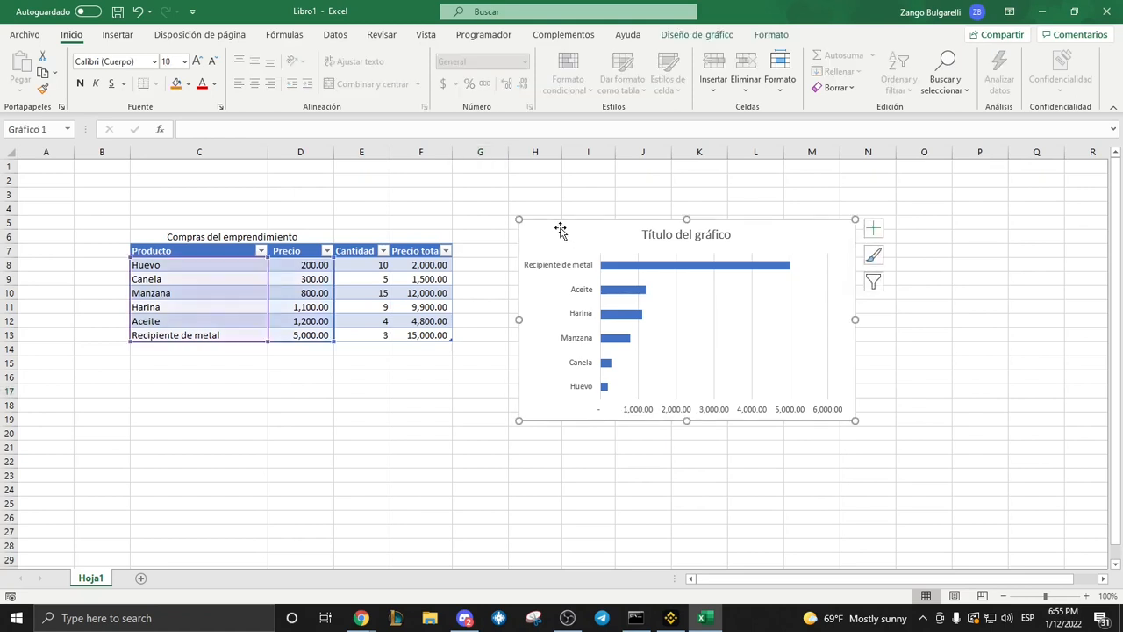
key(Delete)
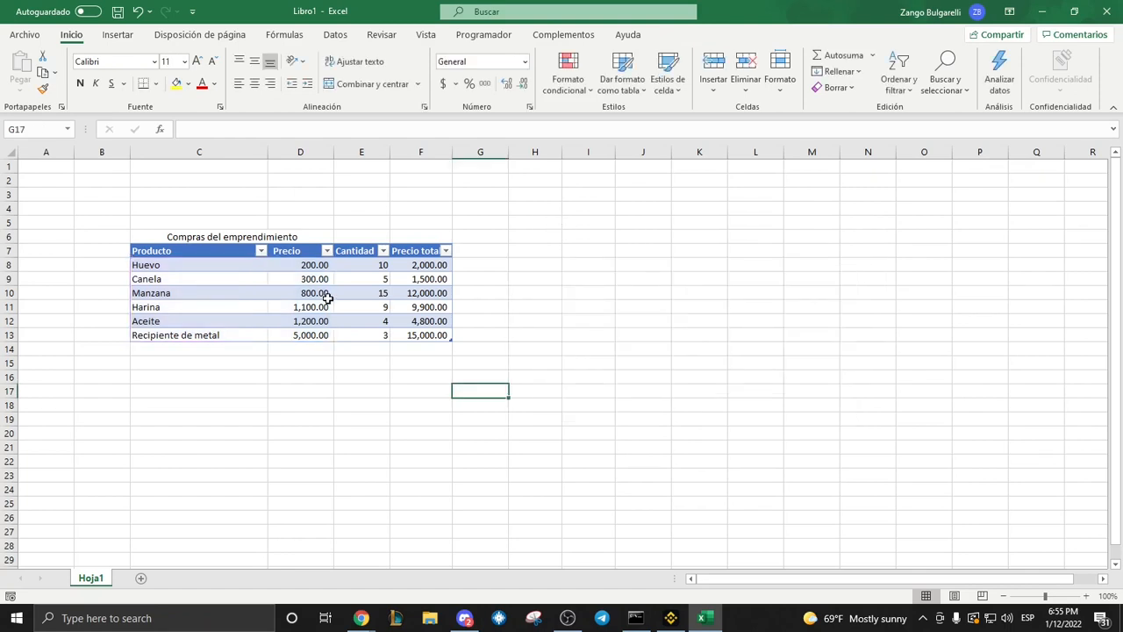
Insert a clustered bar chart of the products in C8:C13 and total prices in F8:F13, placed beside the table.
drag(193, 265, 187, 330)
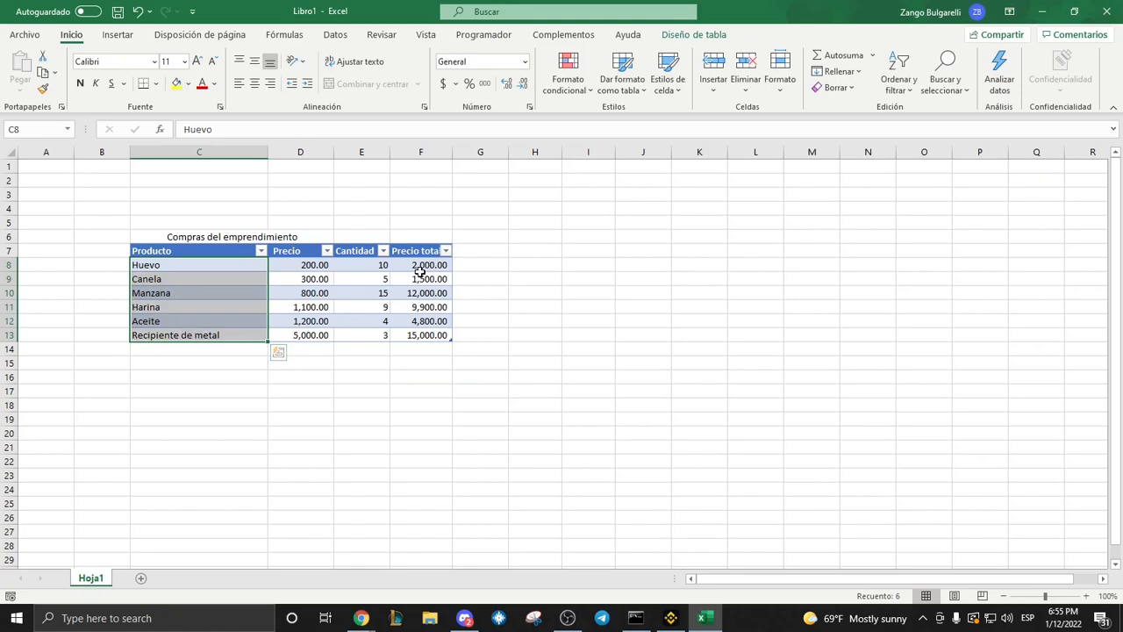
drag(420, 265, 413, 323)
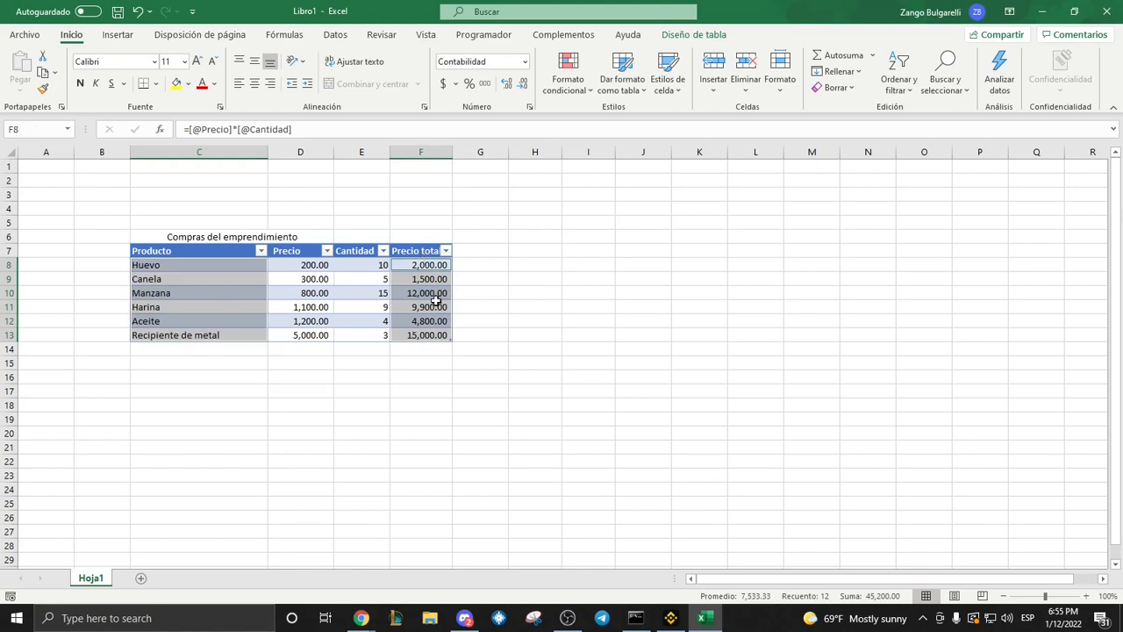
click(118, 36)
click(370, 67)
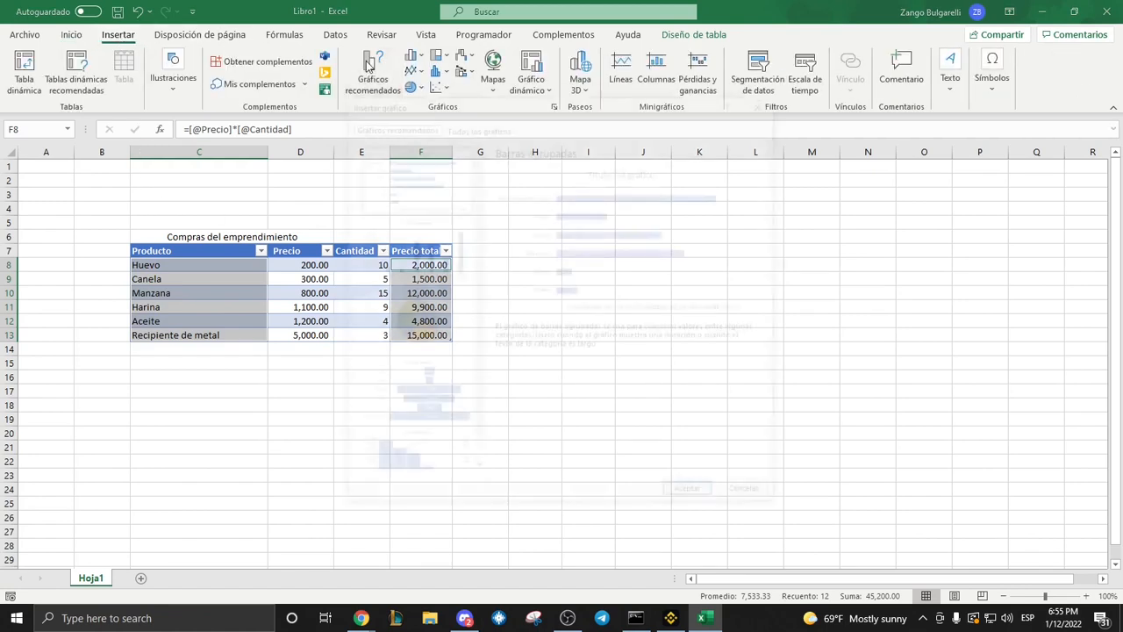
click(680, 497)
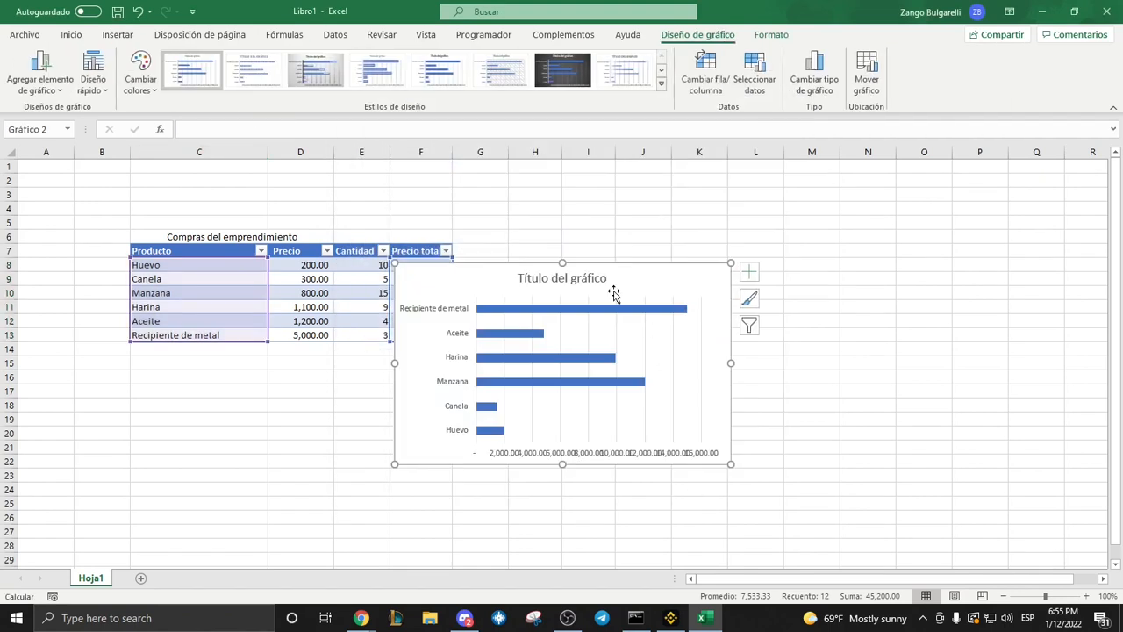
drag(473, 272, 635, 209)
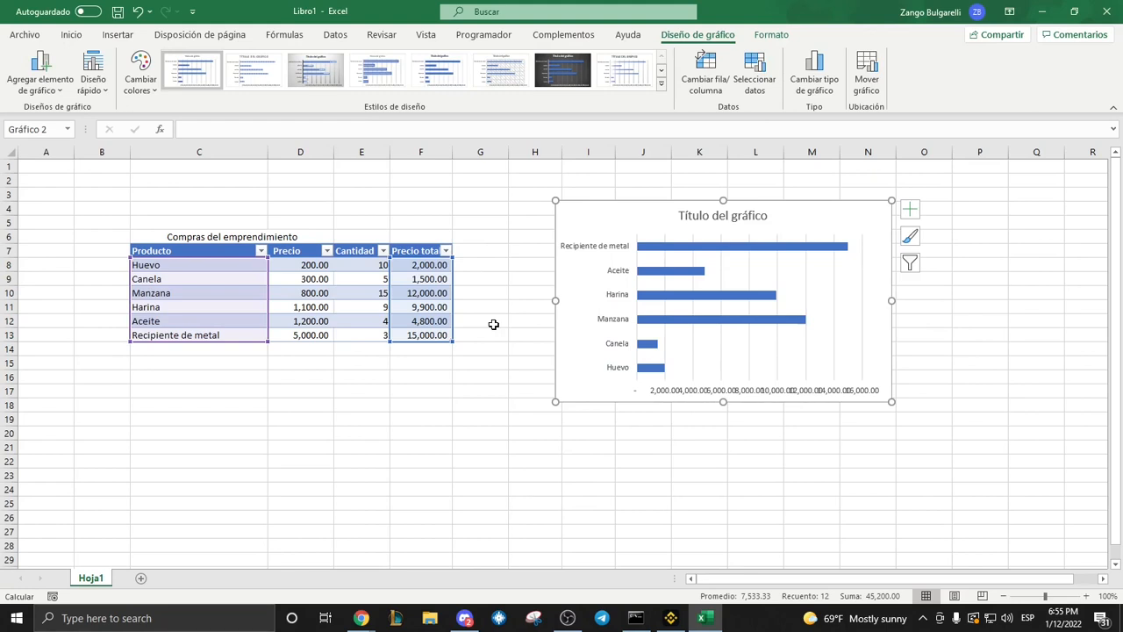
click(494, 375)
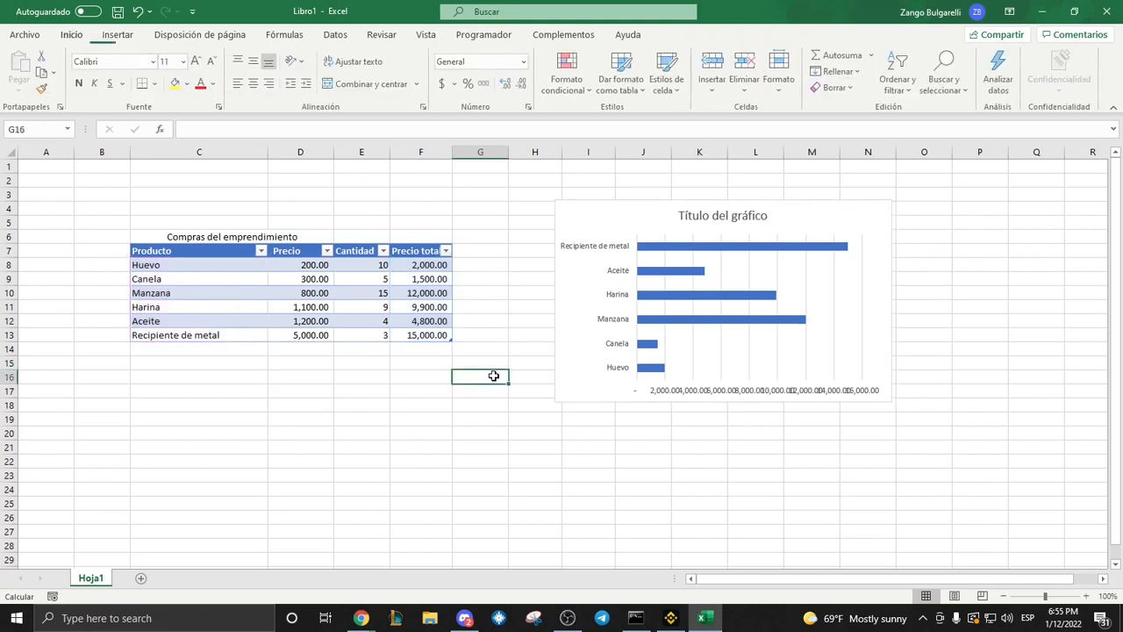
Enlarge the total price chart so that its horizontal axis labels no longer overlap.
click(571, 383)
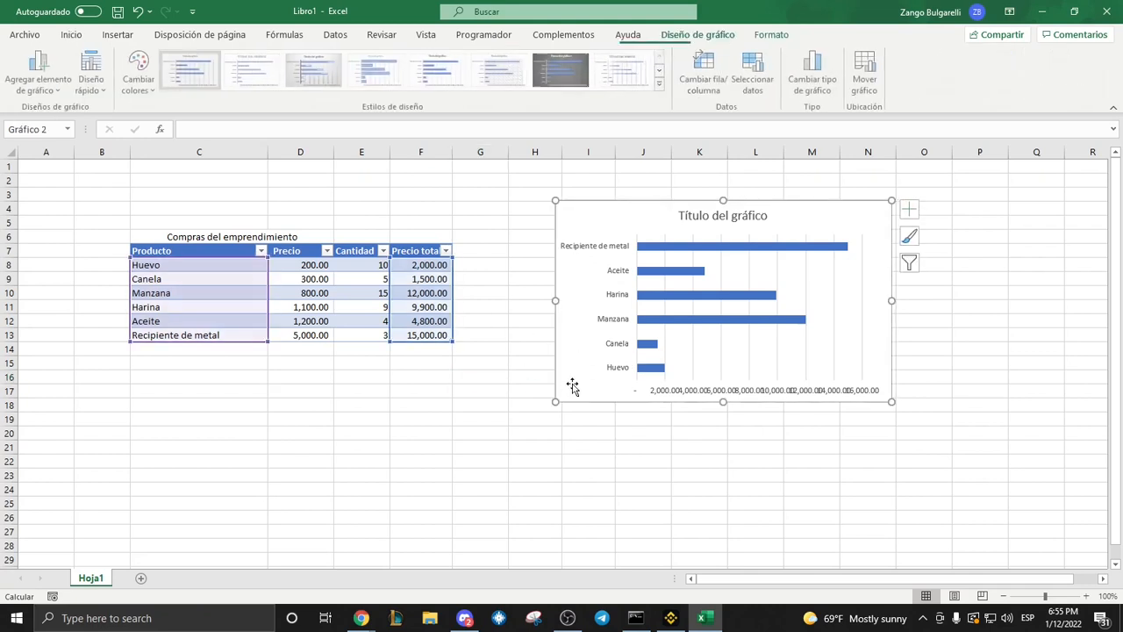
drag(556, 402, 534, 451)
click(462, 490)
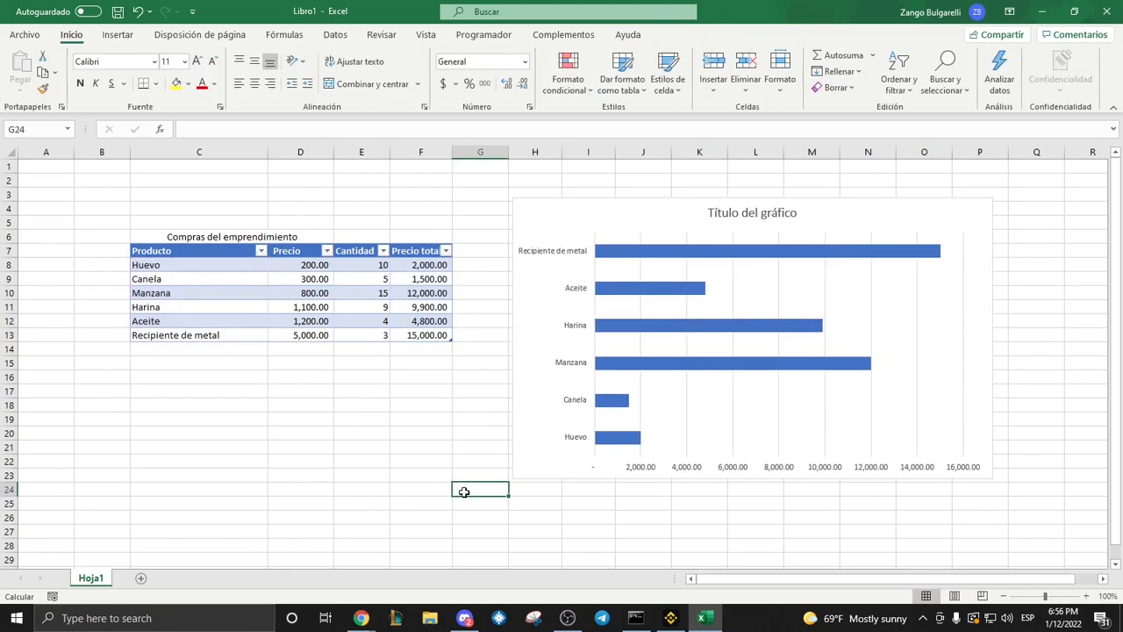
Change the chart title to "Costos del emprendimiento".
double_click(741, 215)
text(Cos)
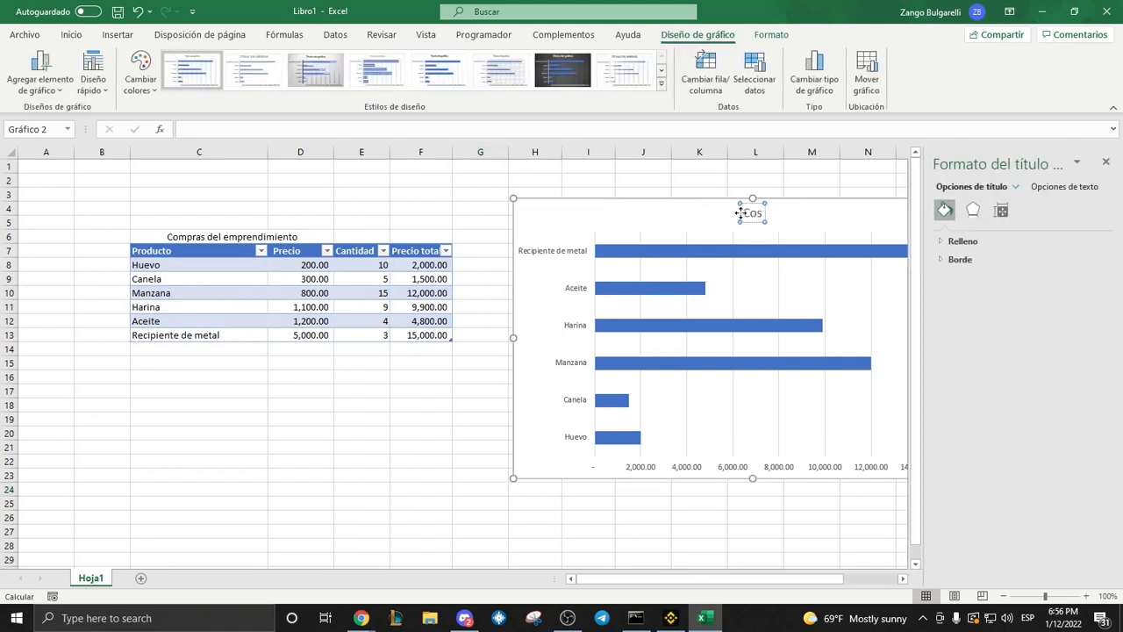
text(tos del emprendimiento)
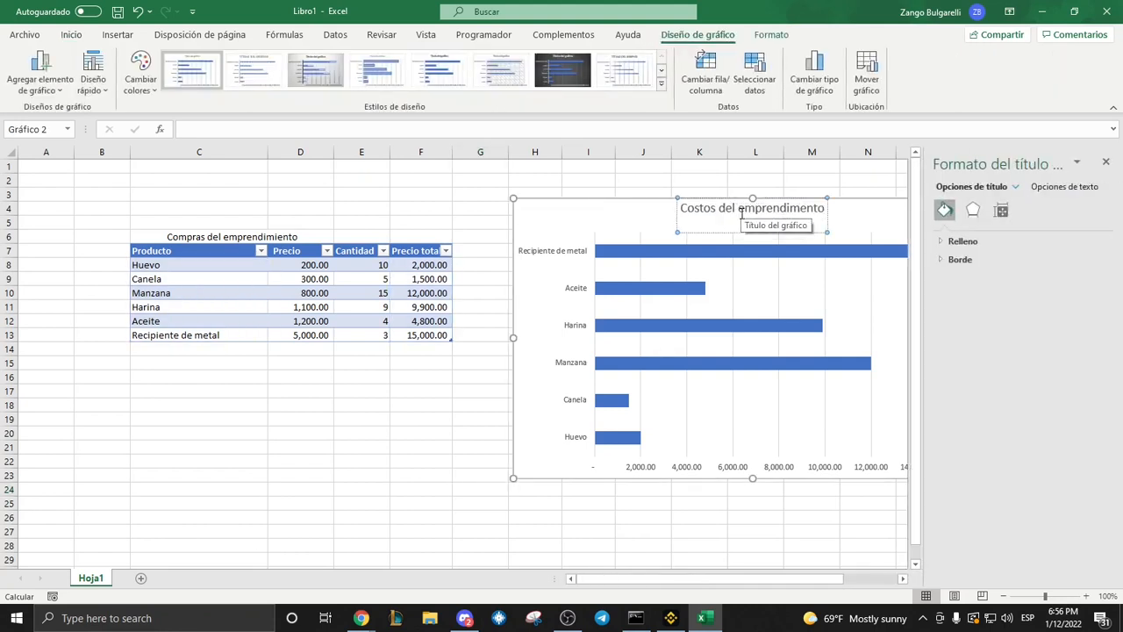
click(654, 166)
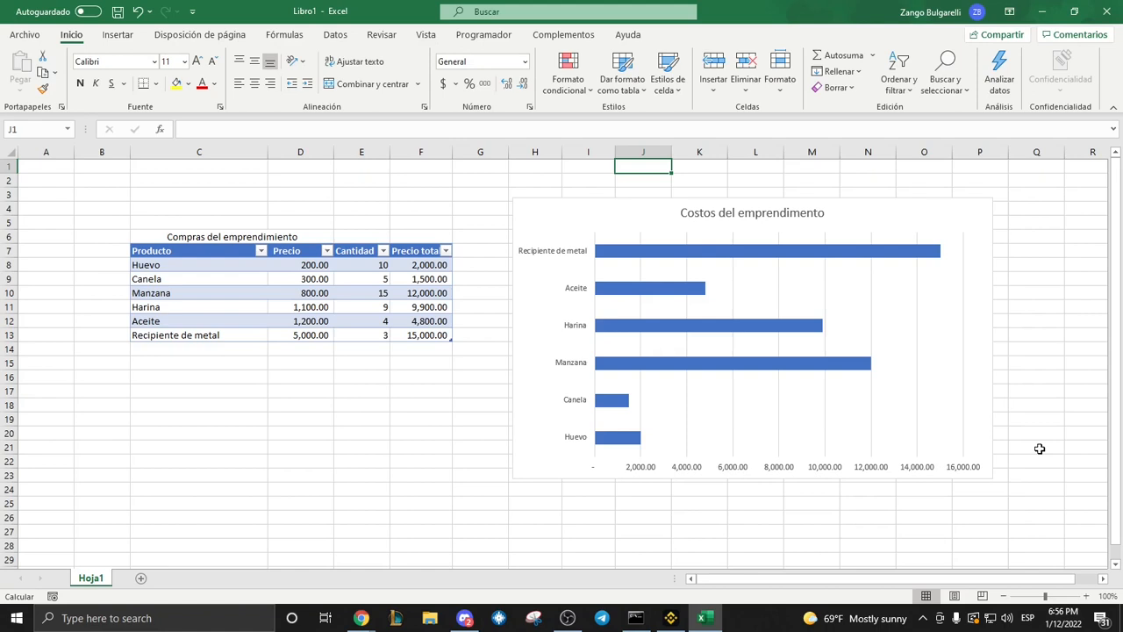
Set the quantity of "Recipiente de metal" in E13 to 2 and check its total price.
click(349, 333)
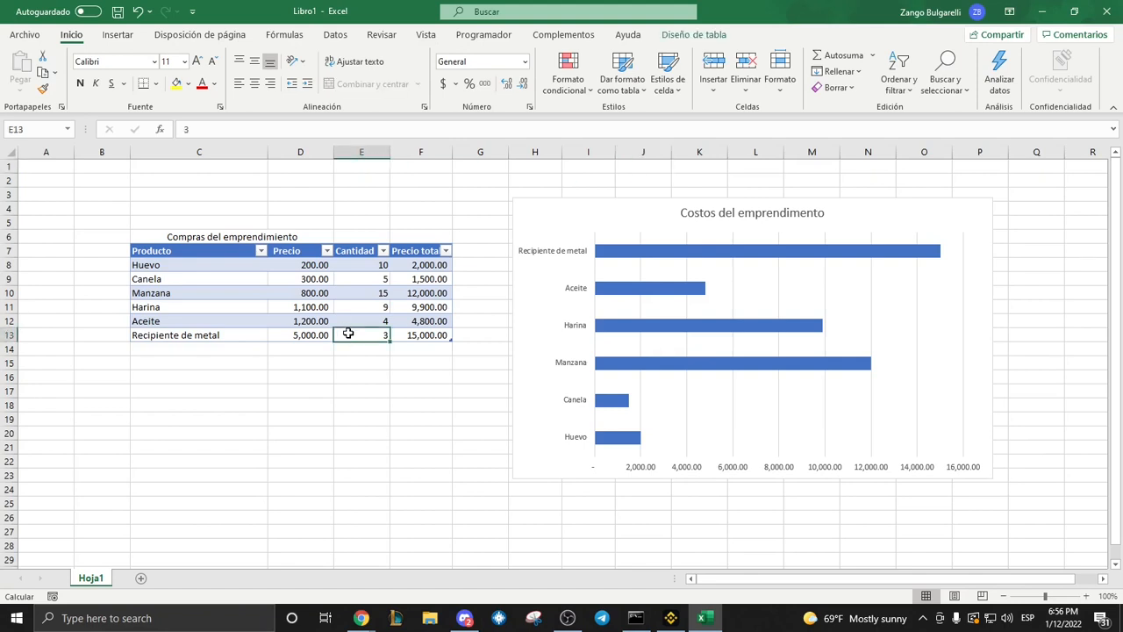
text(2)
key(Return)
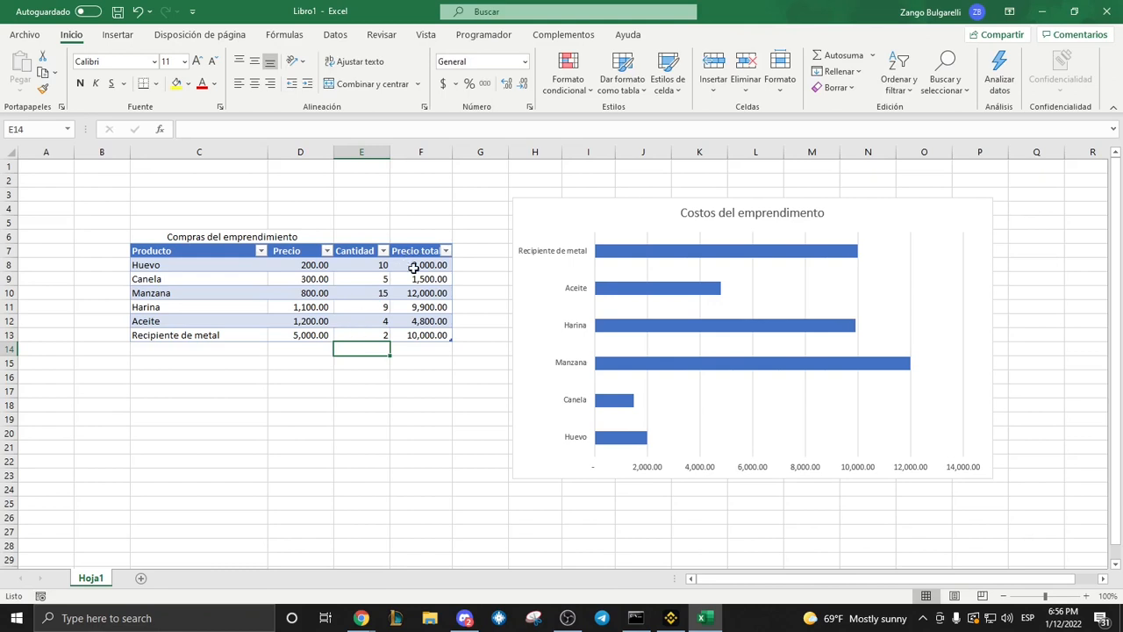
click(436, 338)
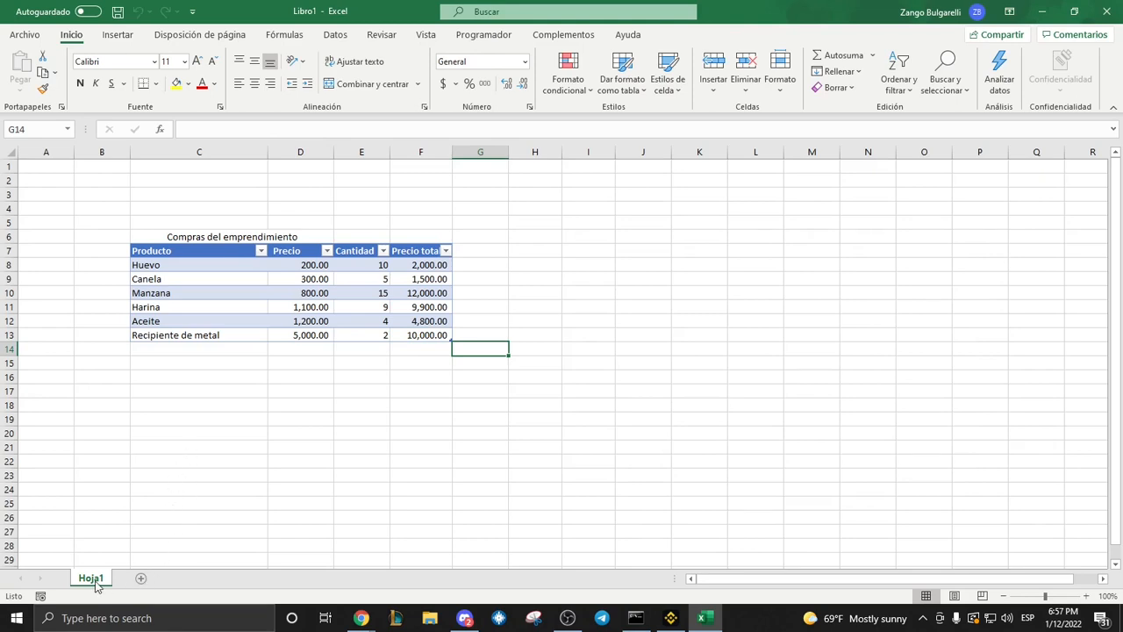
Add a new worksheet and rename the sheet containing the purchases table as "Costos".
click(143, 581)
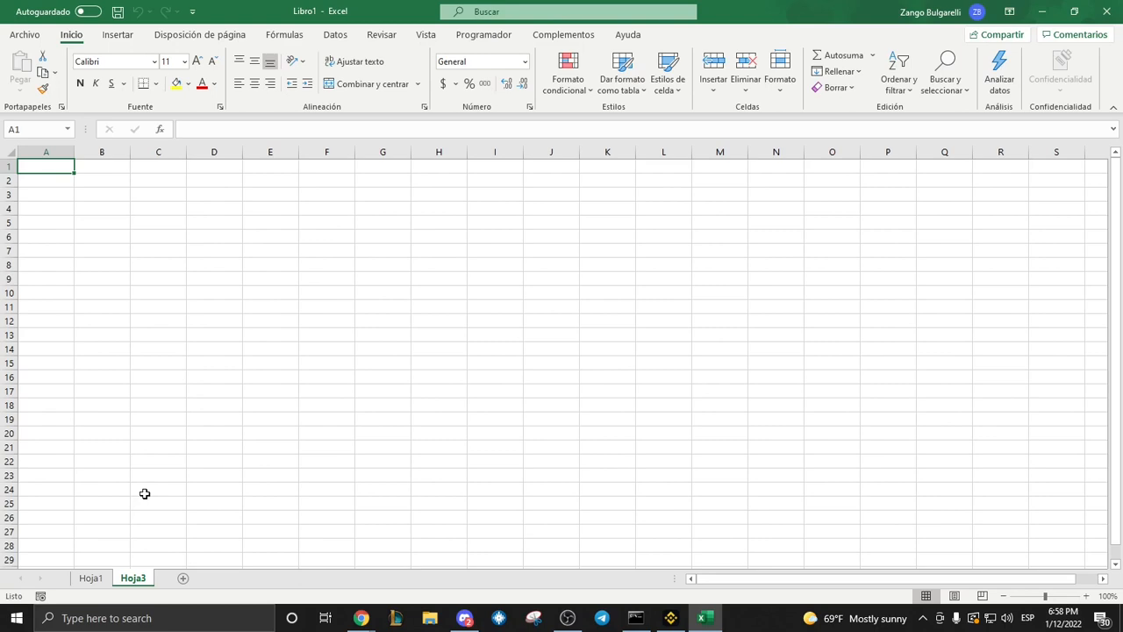
click(85, 578)
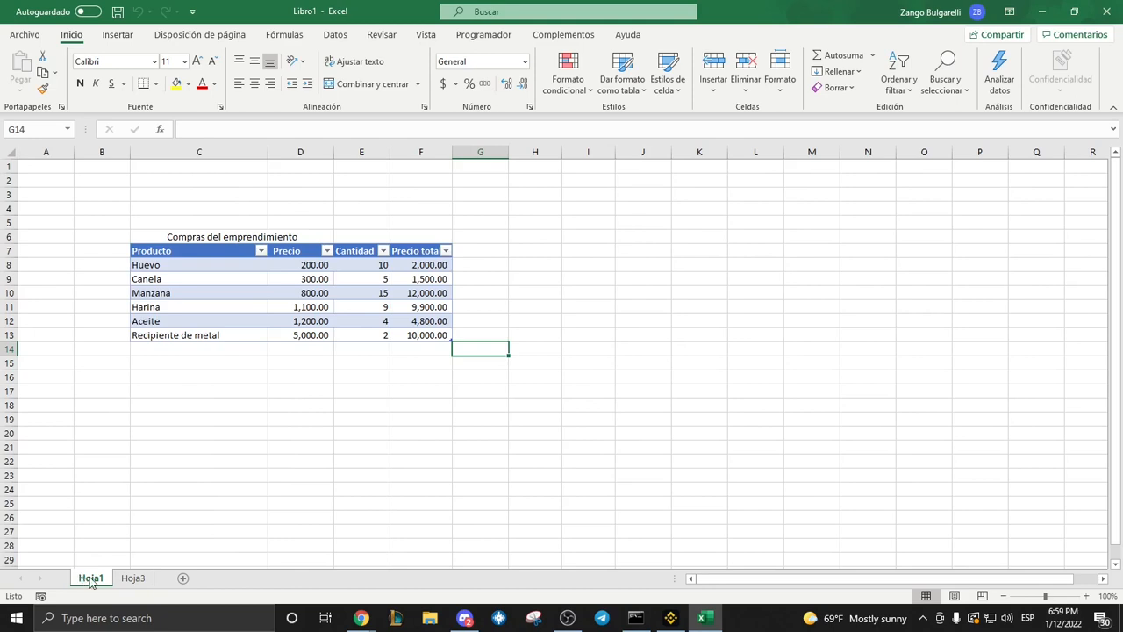
double_click(90, 578)
text(Costos)
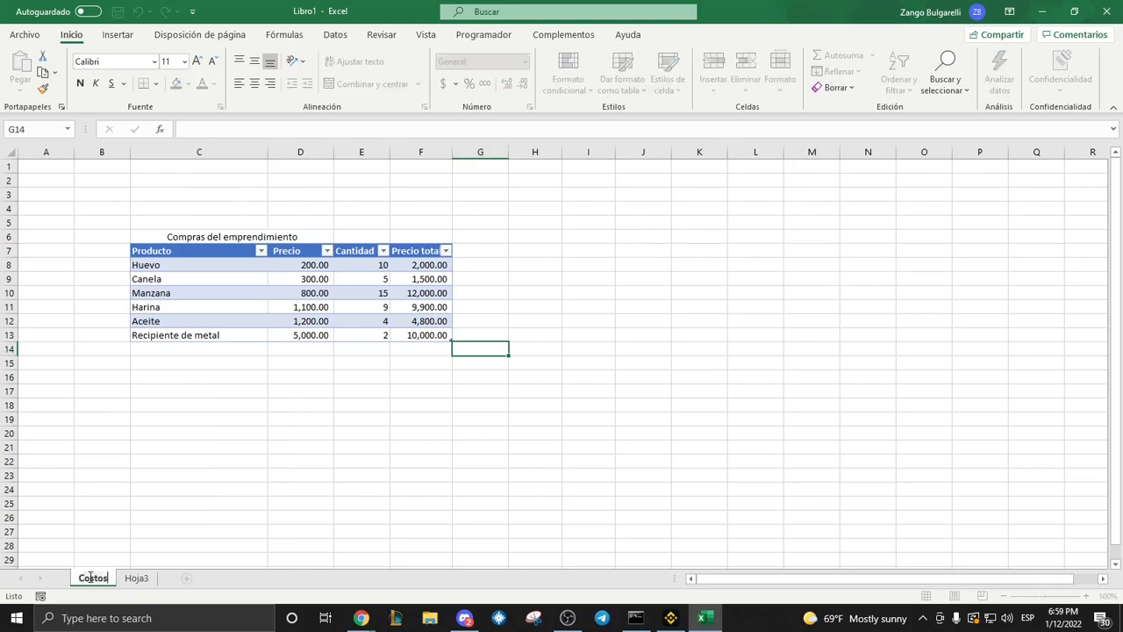
key(Return)
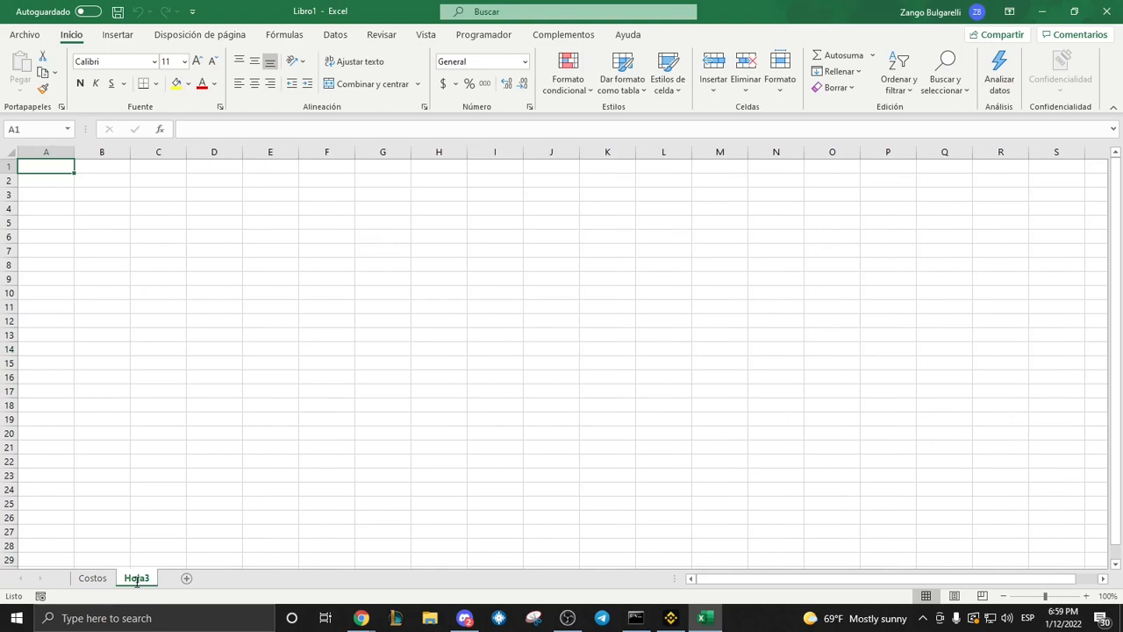
Rename the new empty worksheet as "Ganancia".
double_click(136, 579)
text(Ganancia)
key(Return)
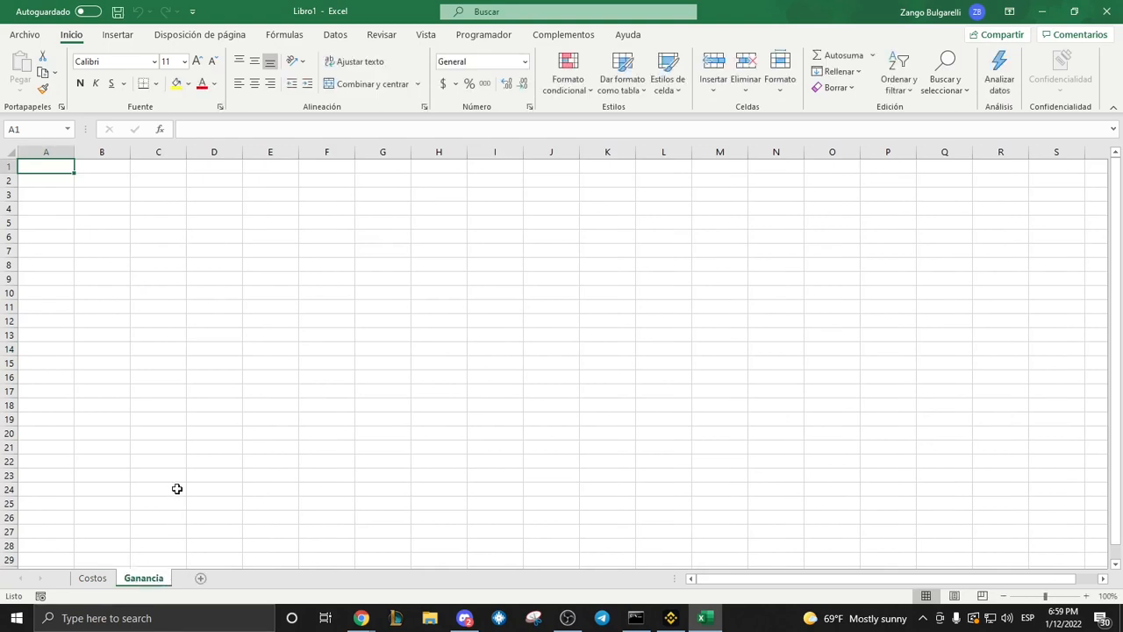
click(102, 293)
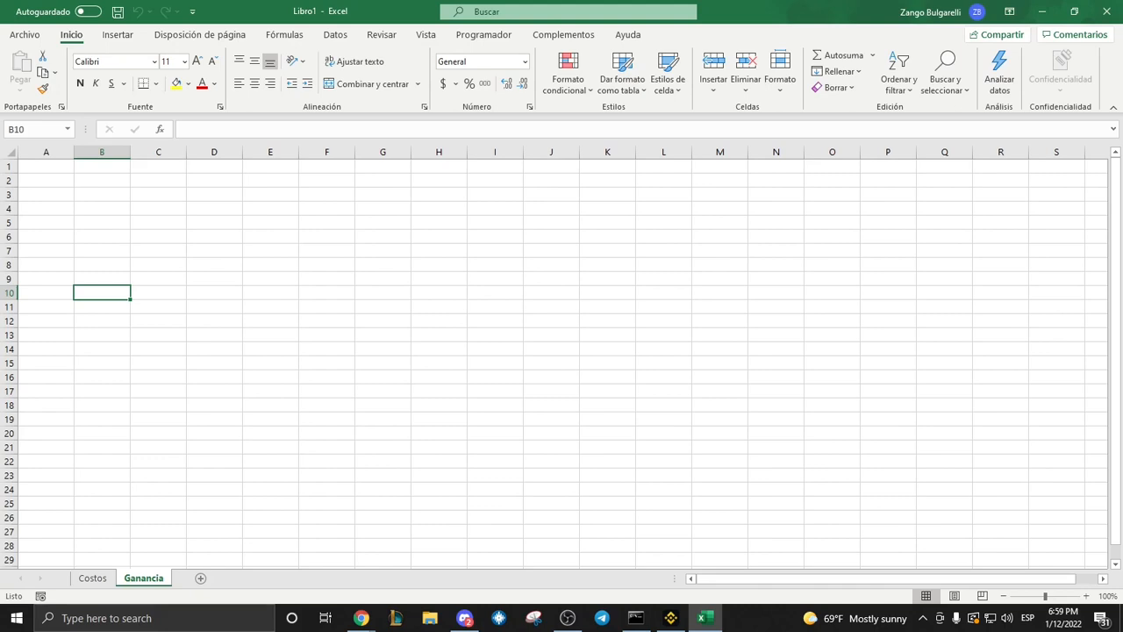
click(27, 34)
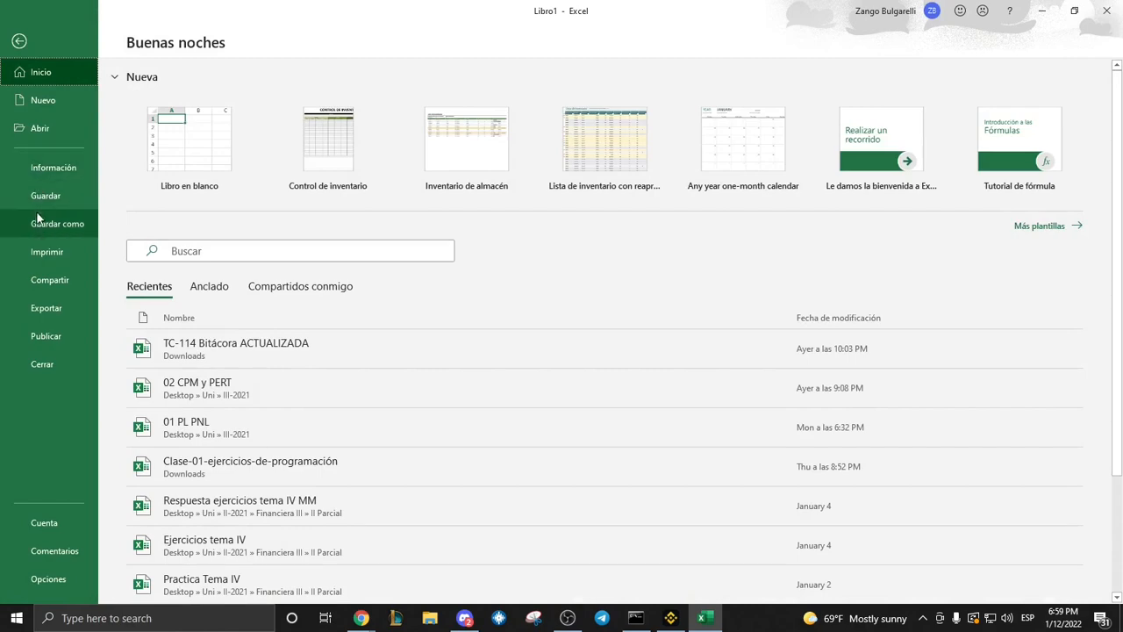
click(38, 218)
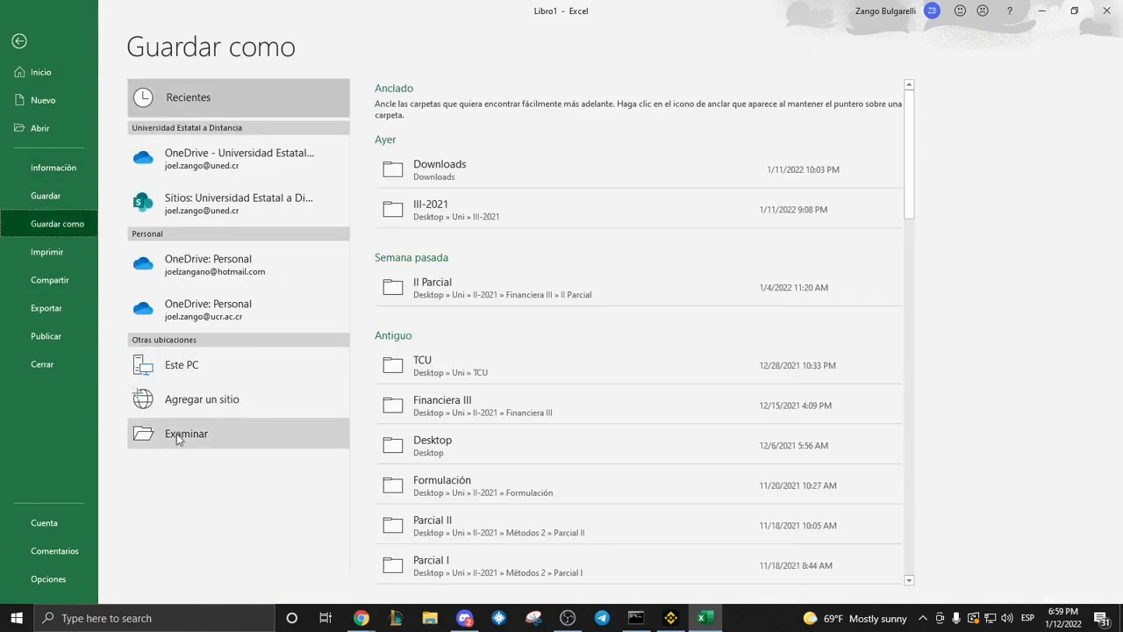
click(176, 434)
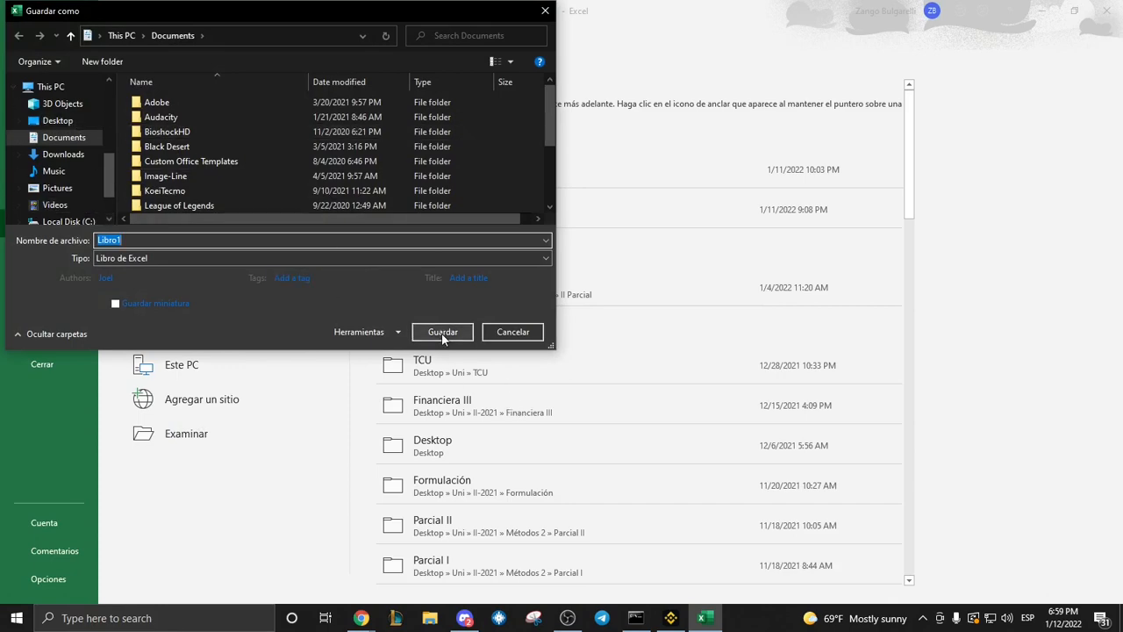
click(503, 335)
key(Escape)
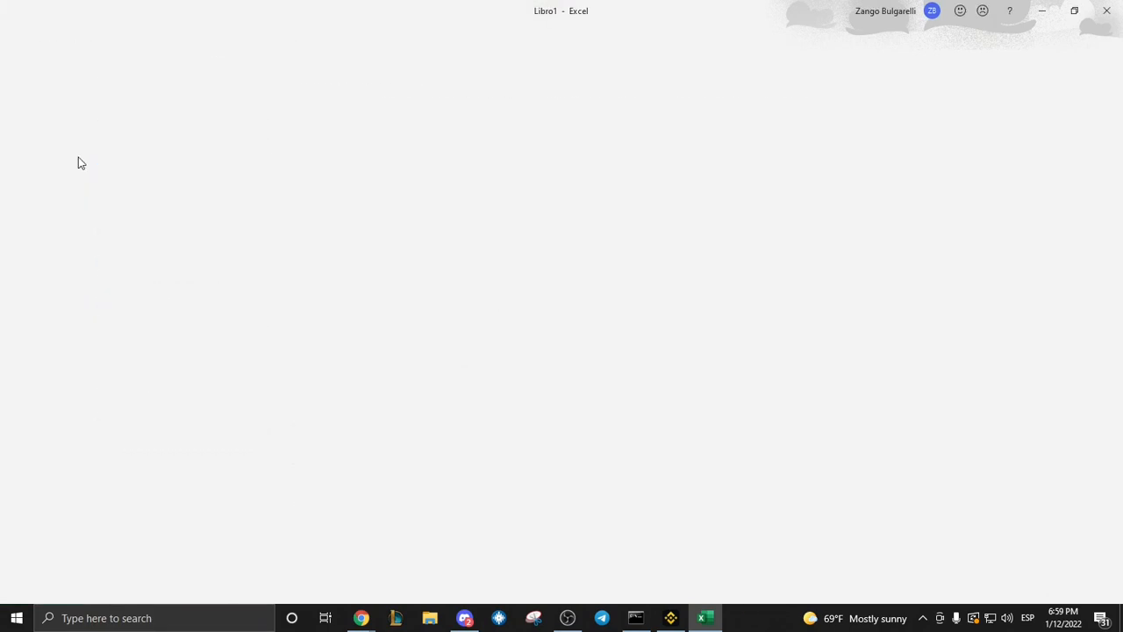